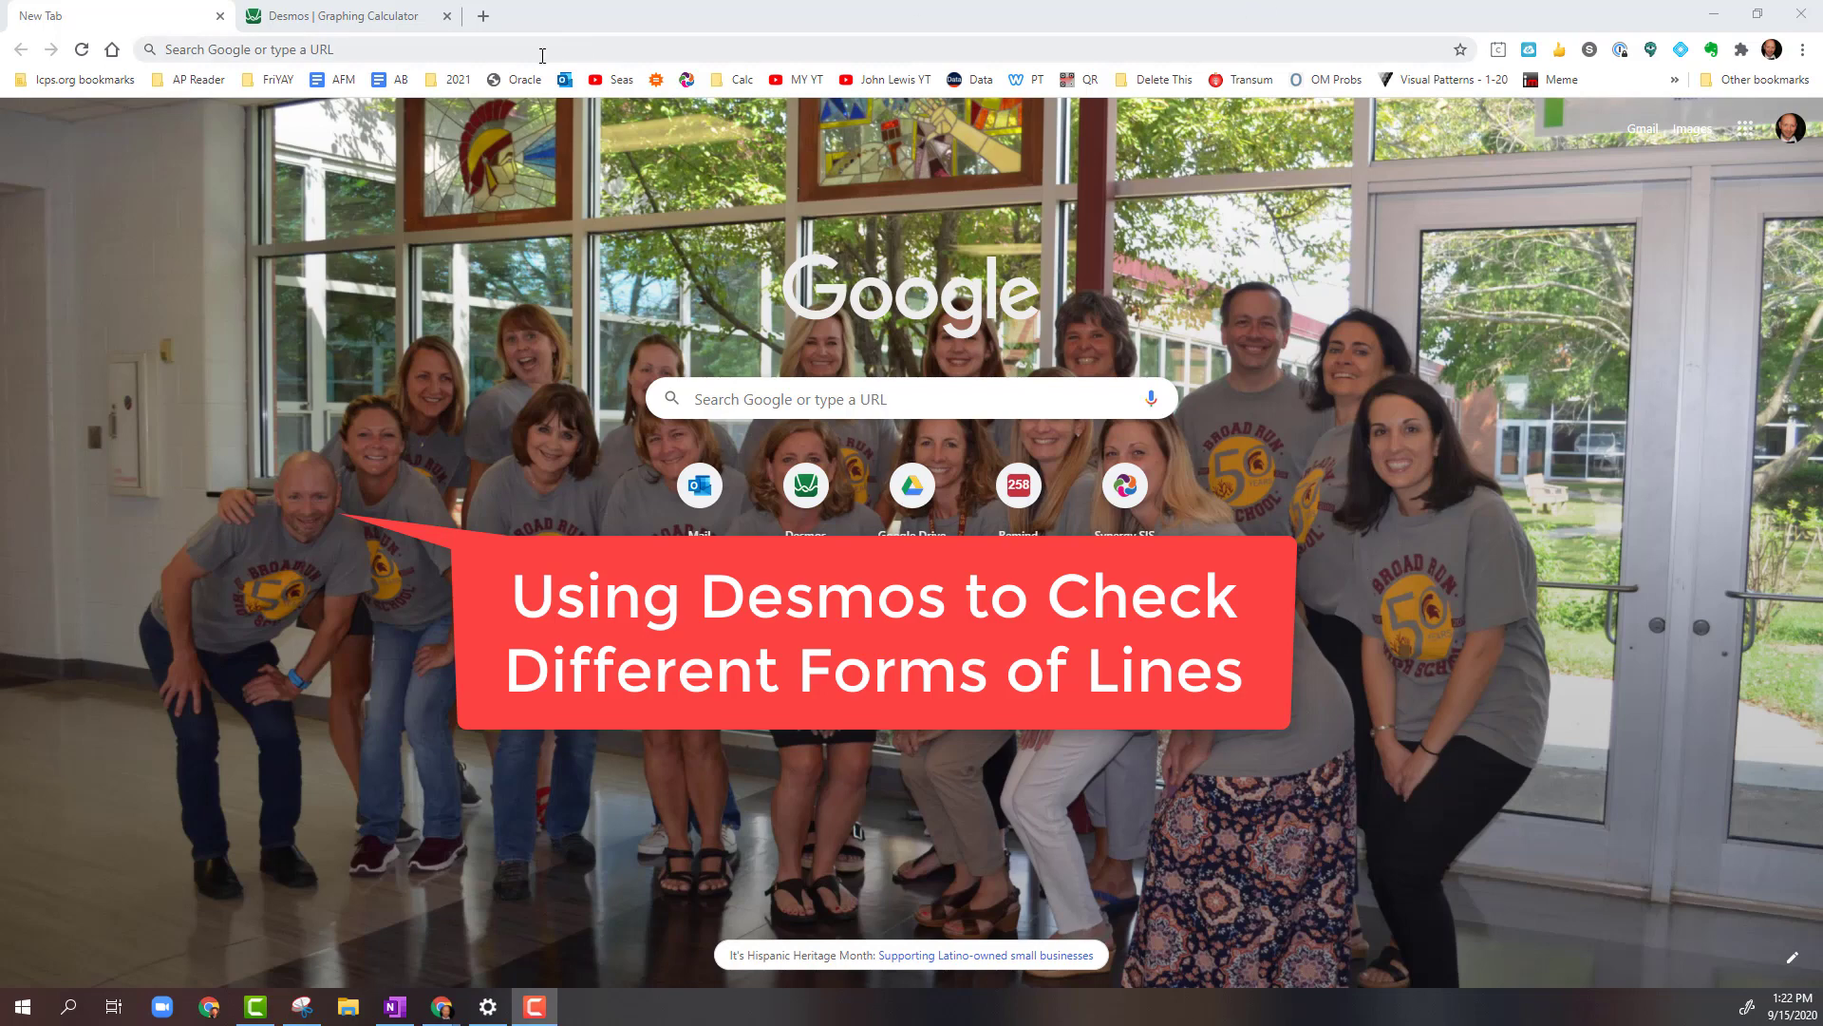
Log in to Desmos with a Google account from the calculator tab
click(366, 20)
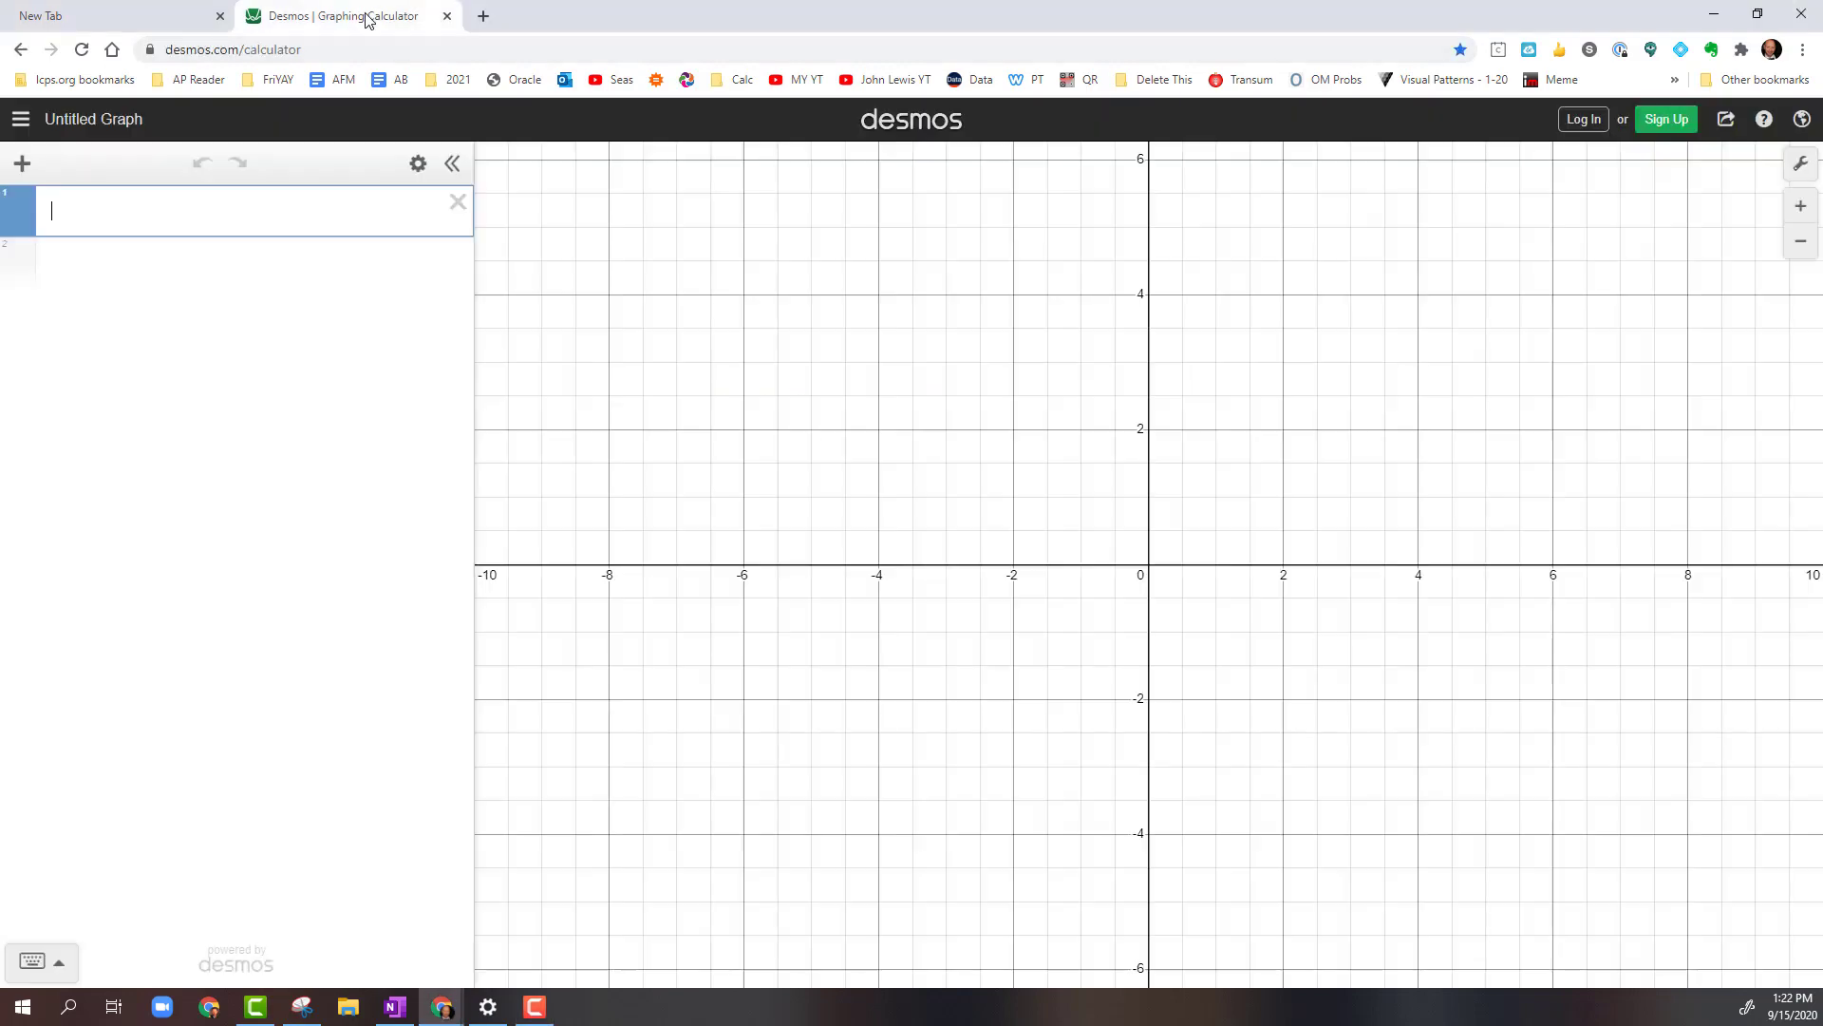
click(1583, 120)
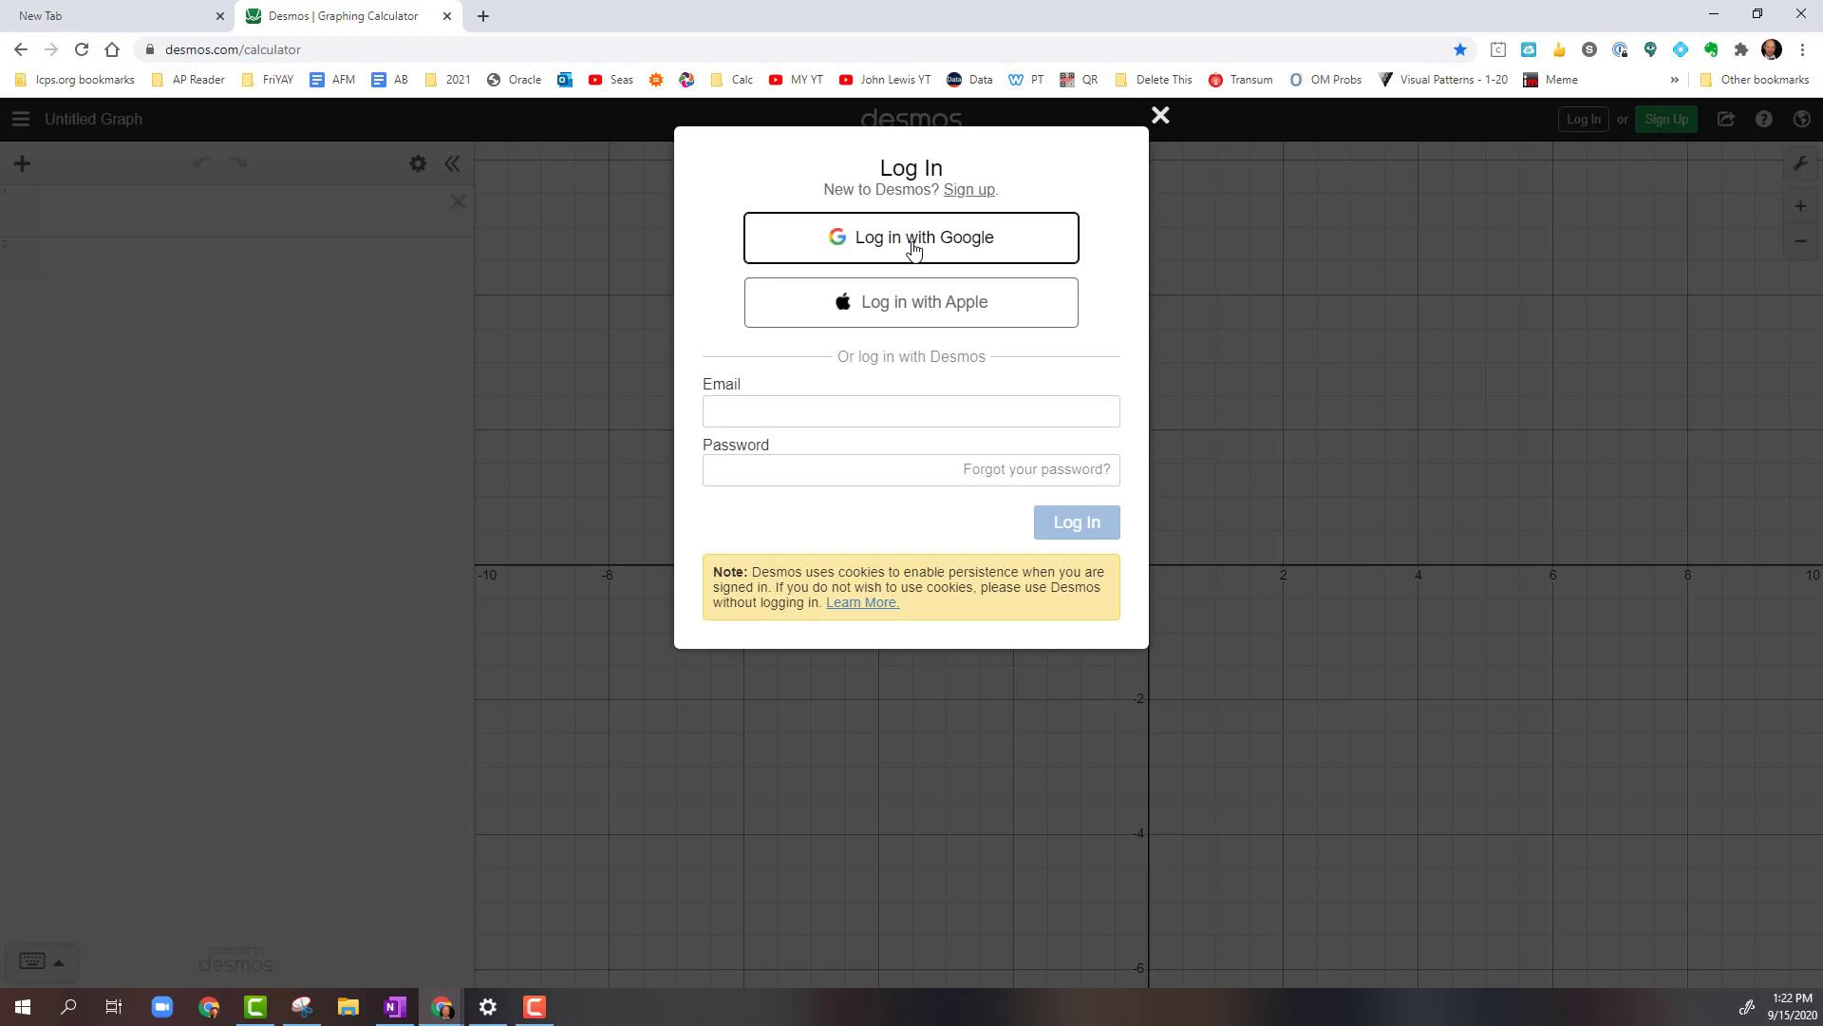
click(914, 249)
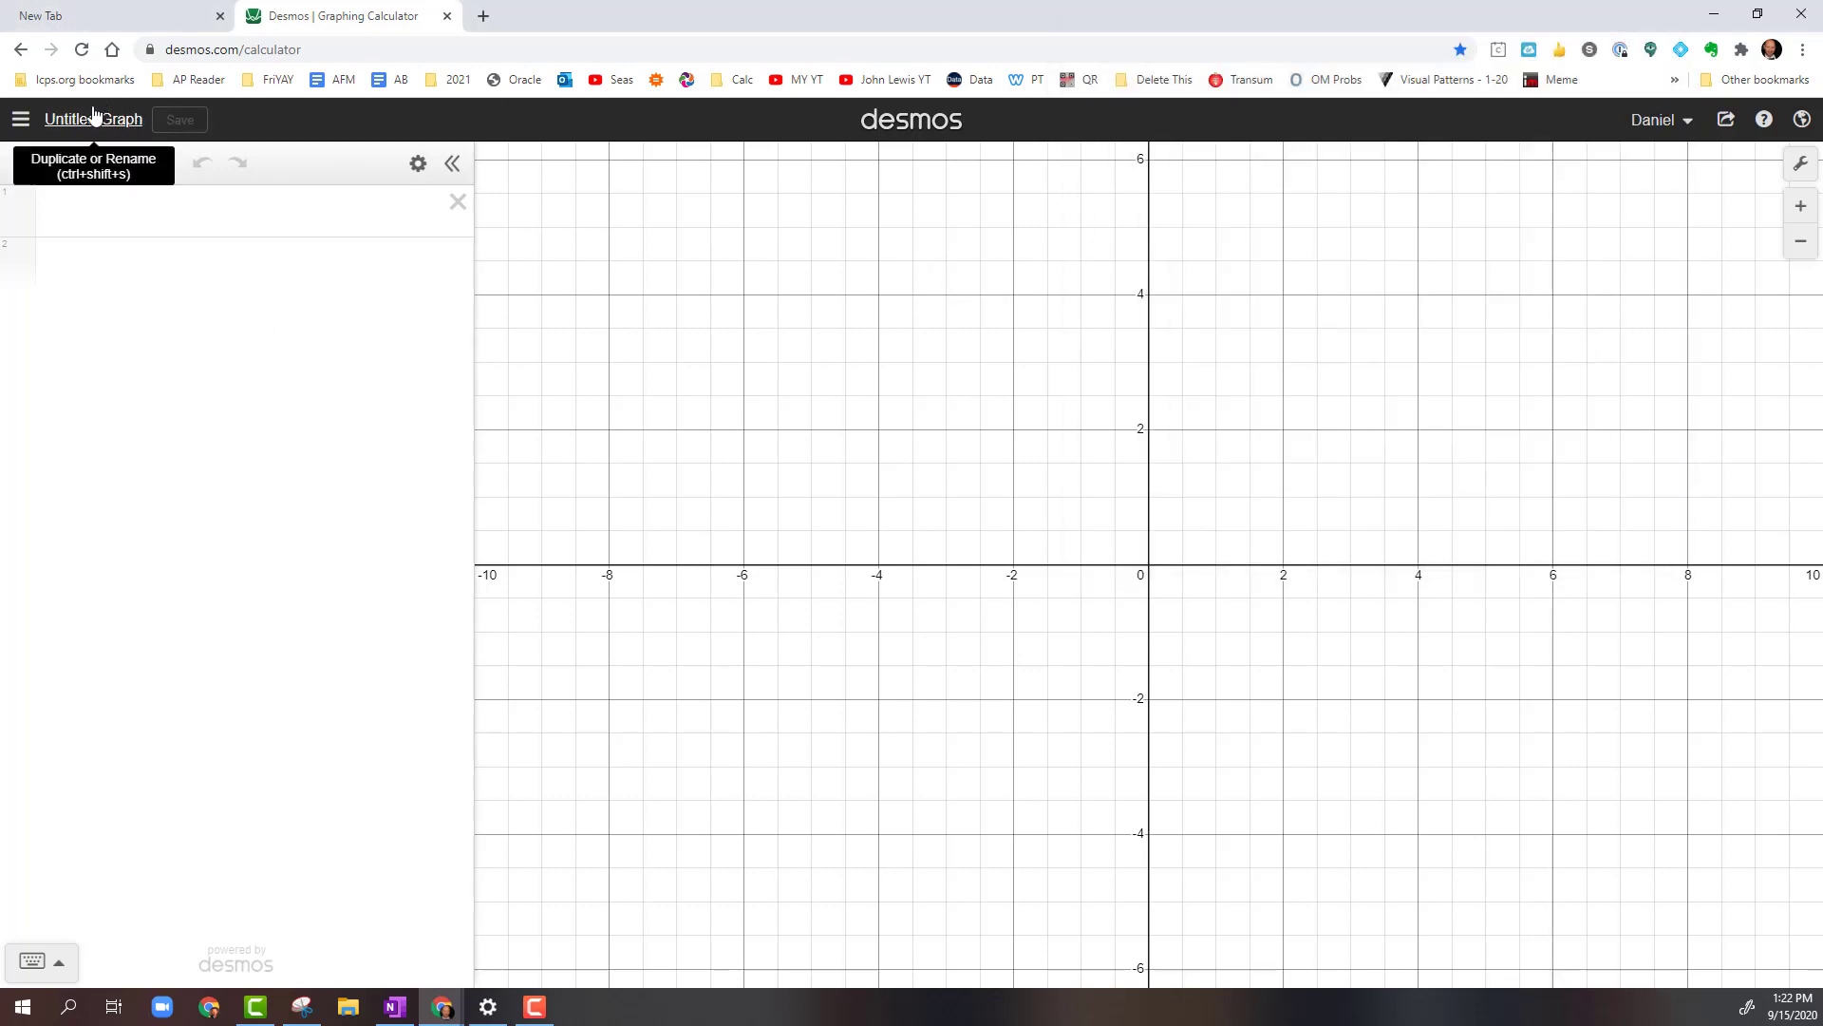
Give the empty graph the title 'Forms of Lines 1' and save it
click(126, 124)
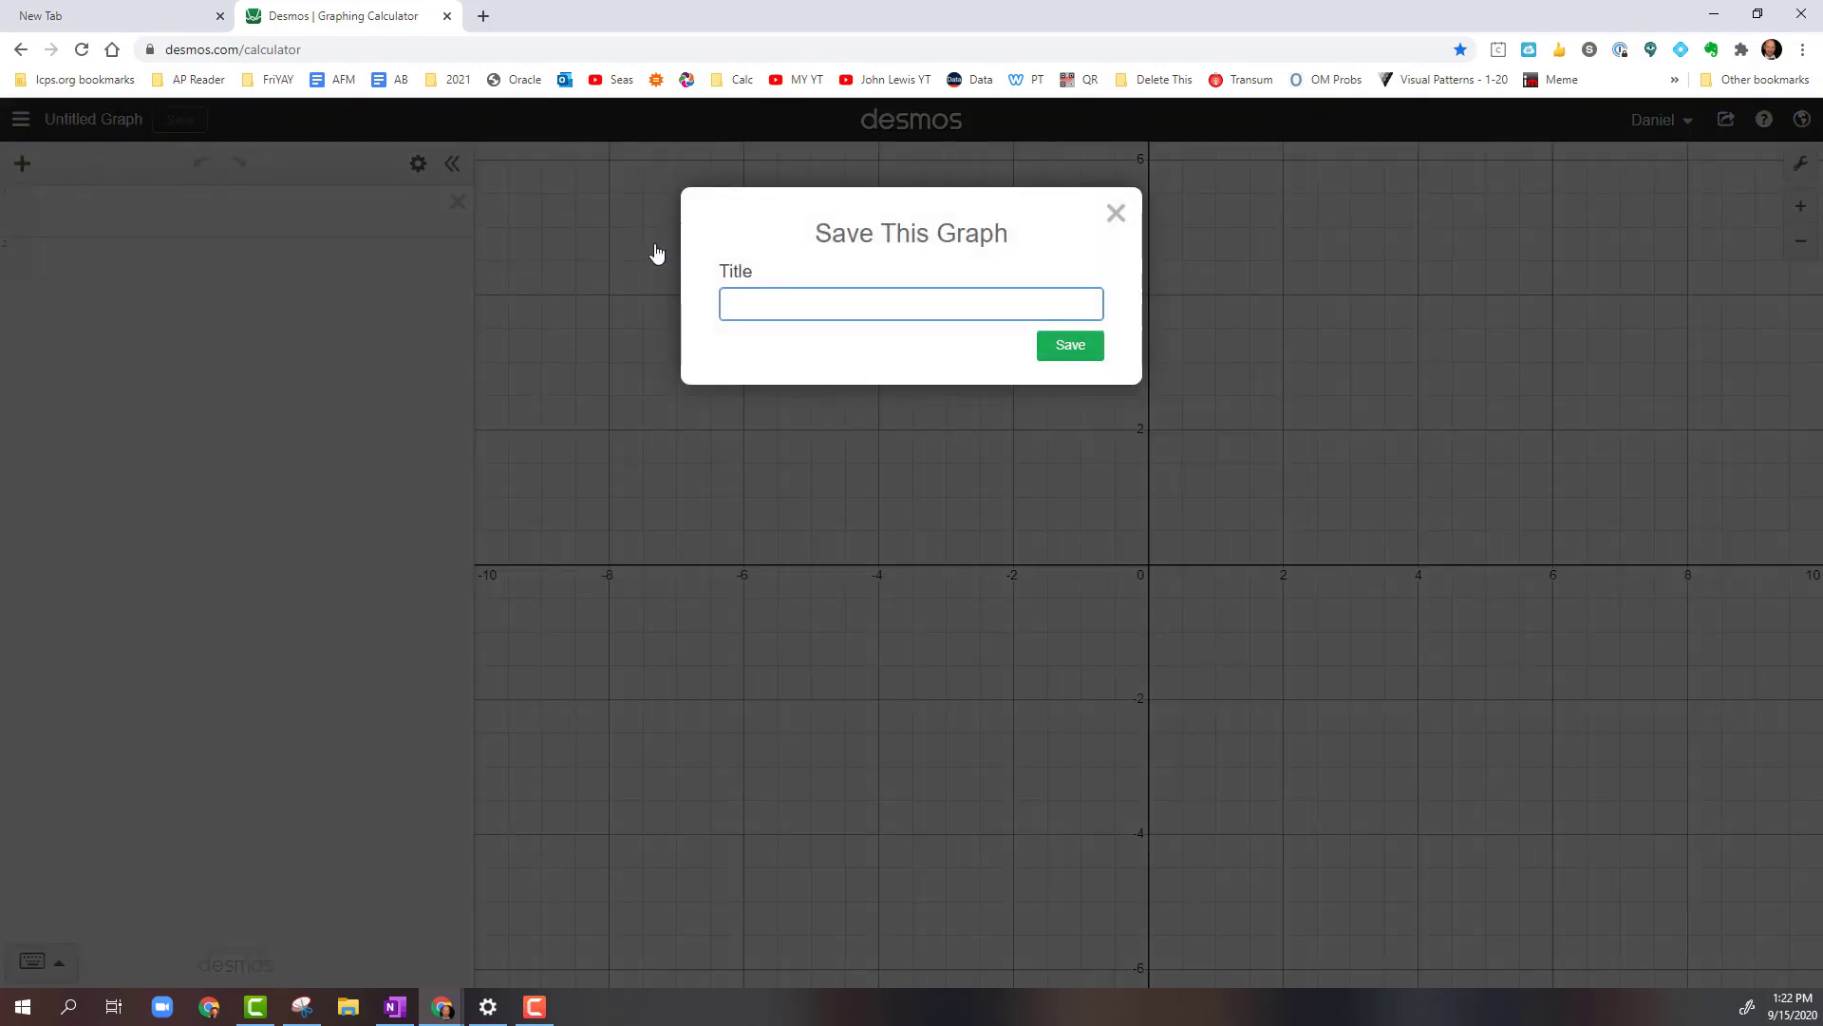
text(Forms of Lines 1)
click(1070, 345)
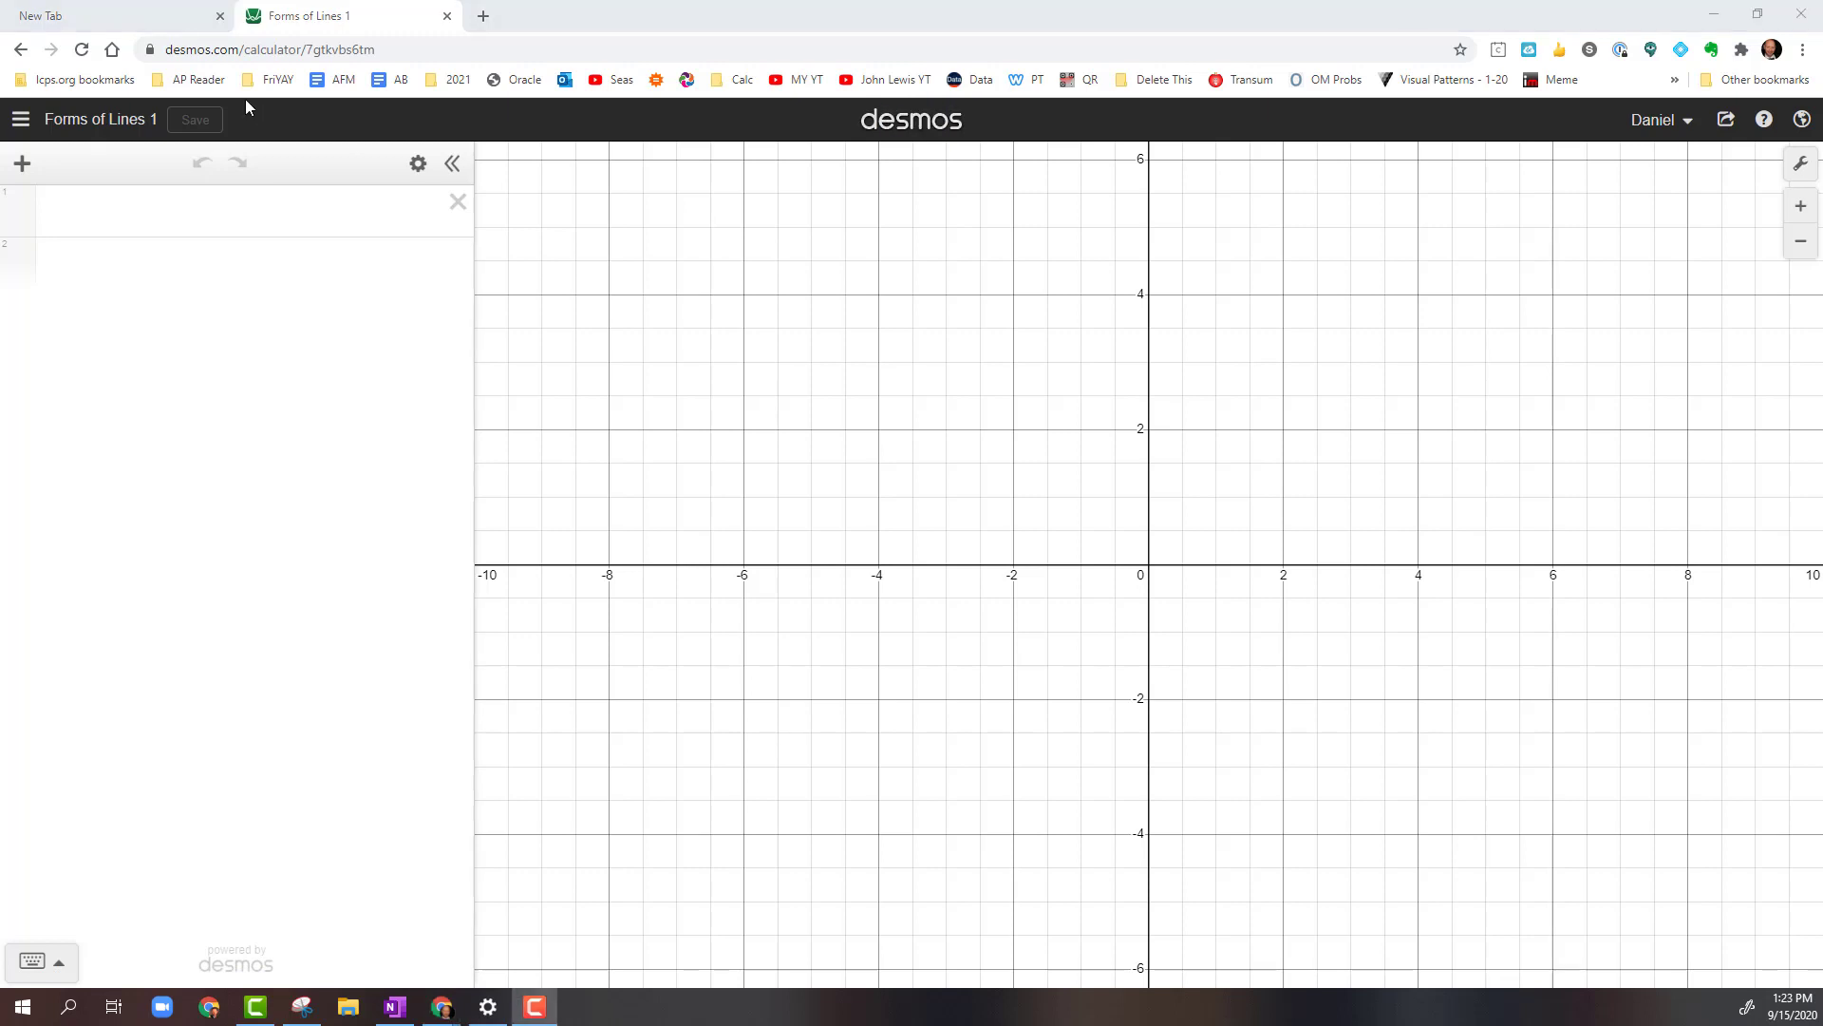
Create a folder titled 'Points' with an empty expression row inside it
click(24, 165)
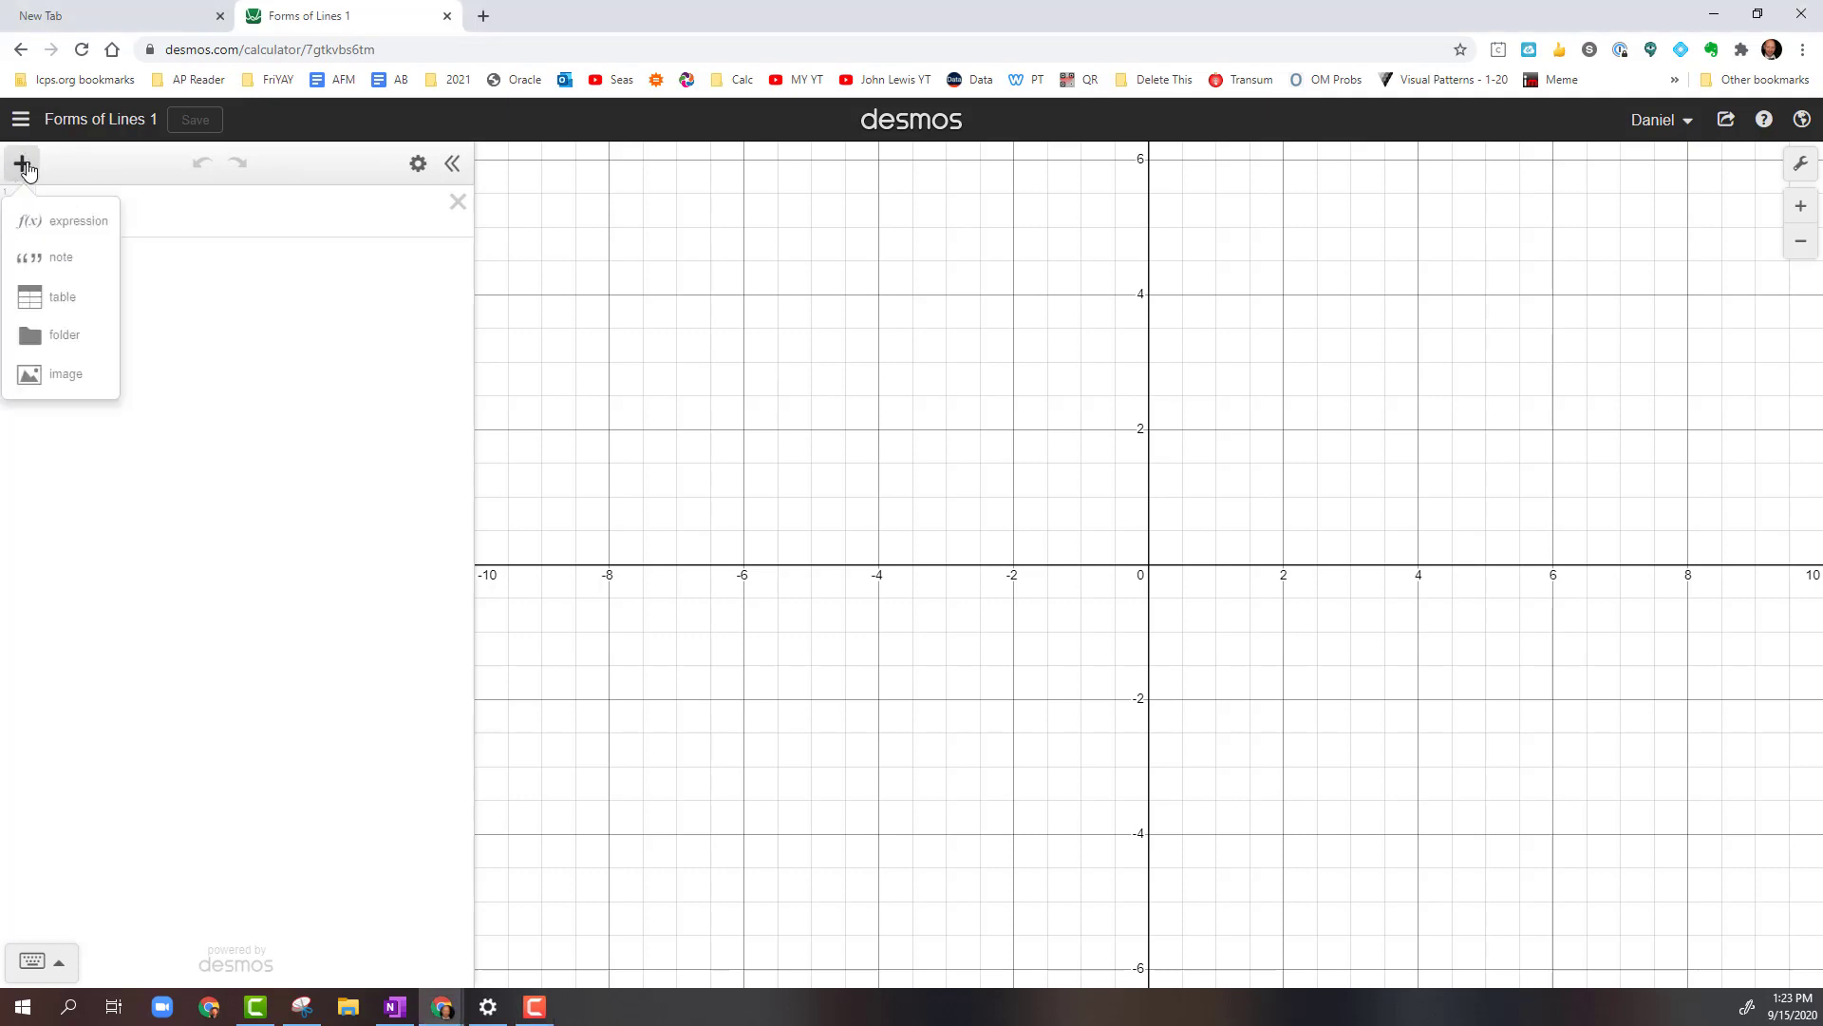
click(62, 336)
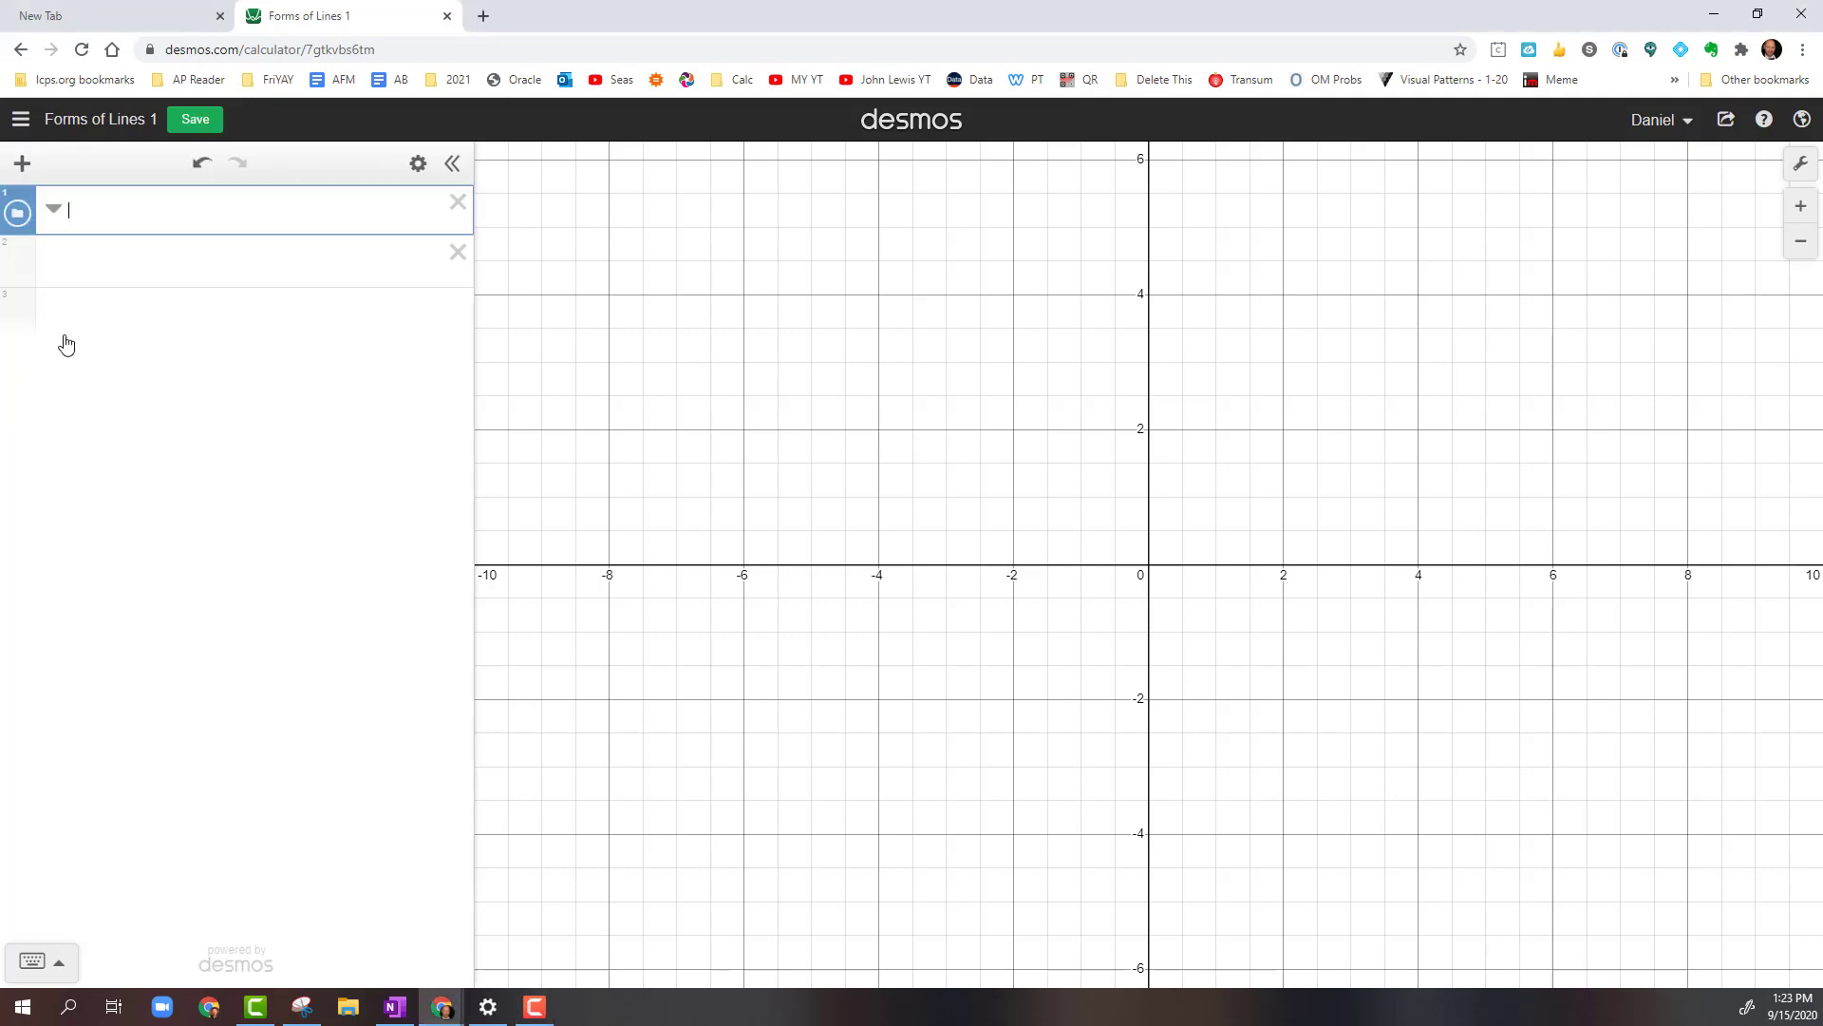
text(Points)
key(Return)
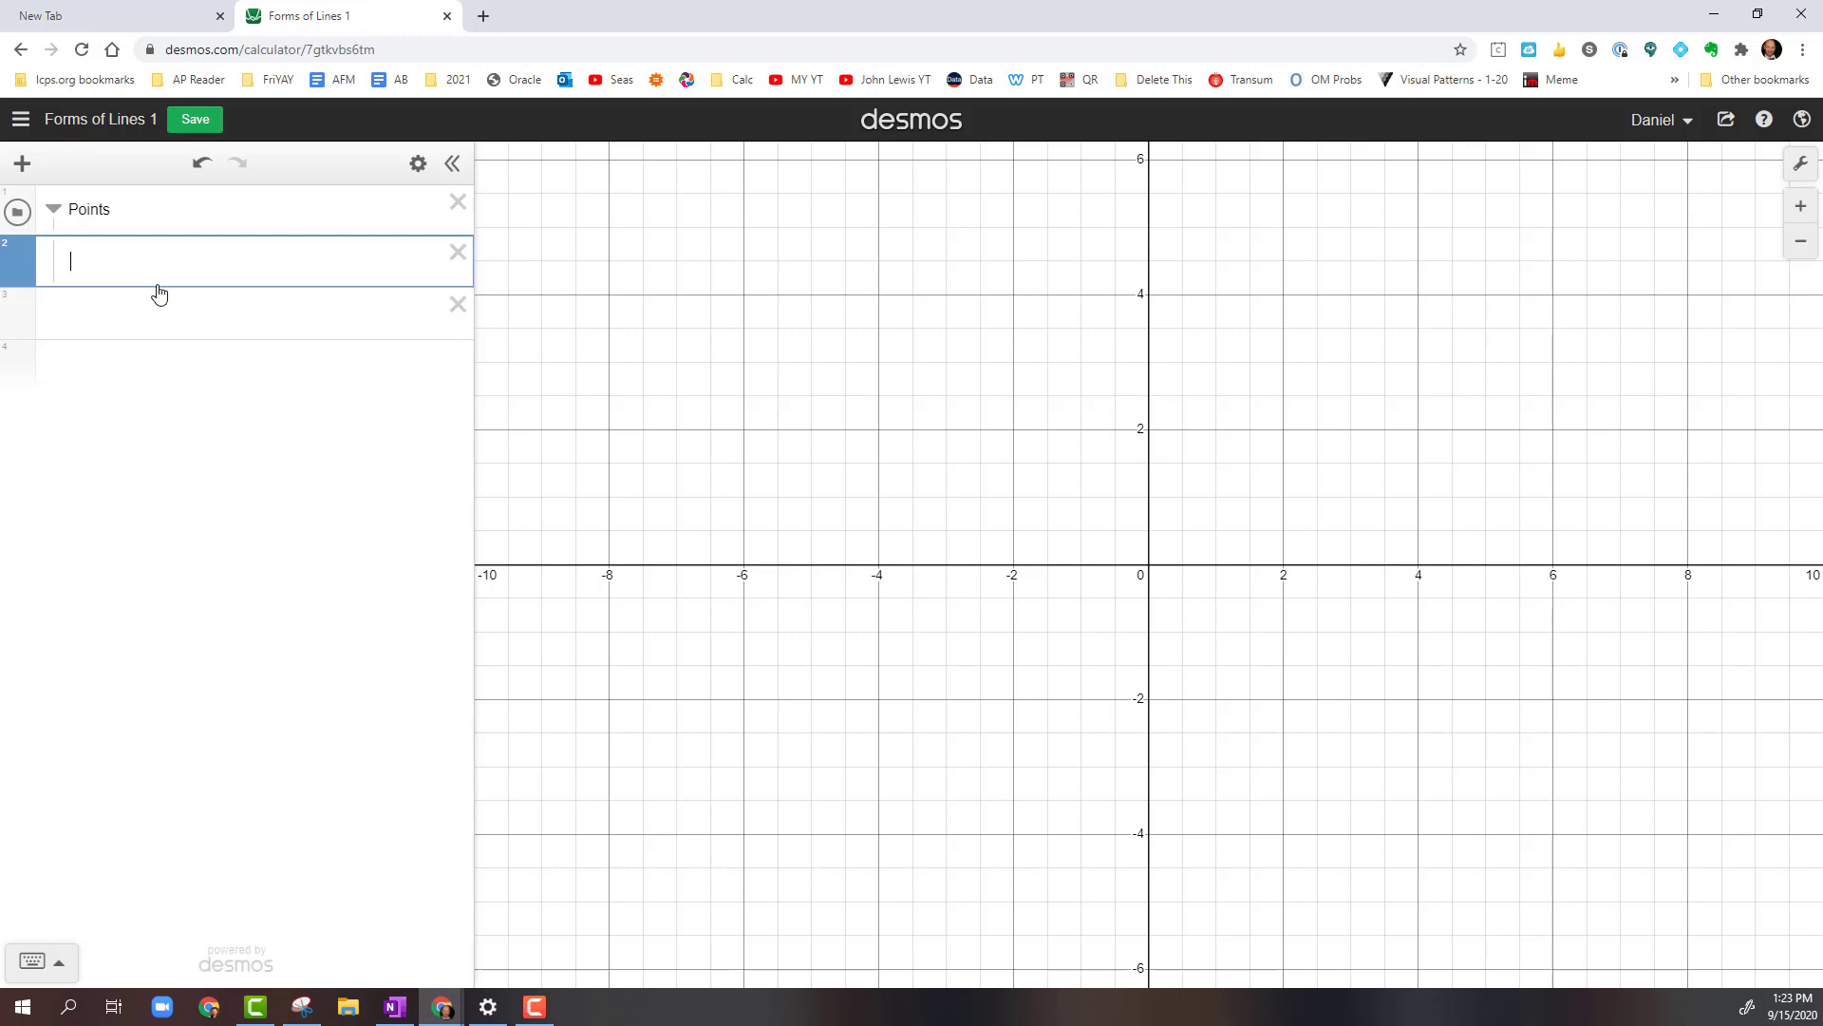
Plot the point (3,4) and label it A
text(3,4)
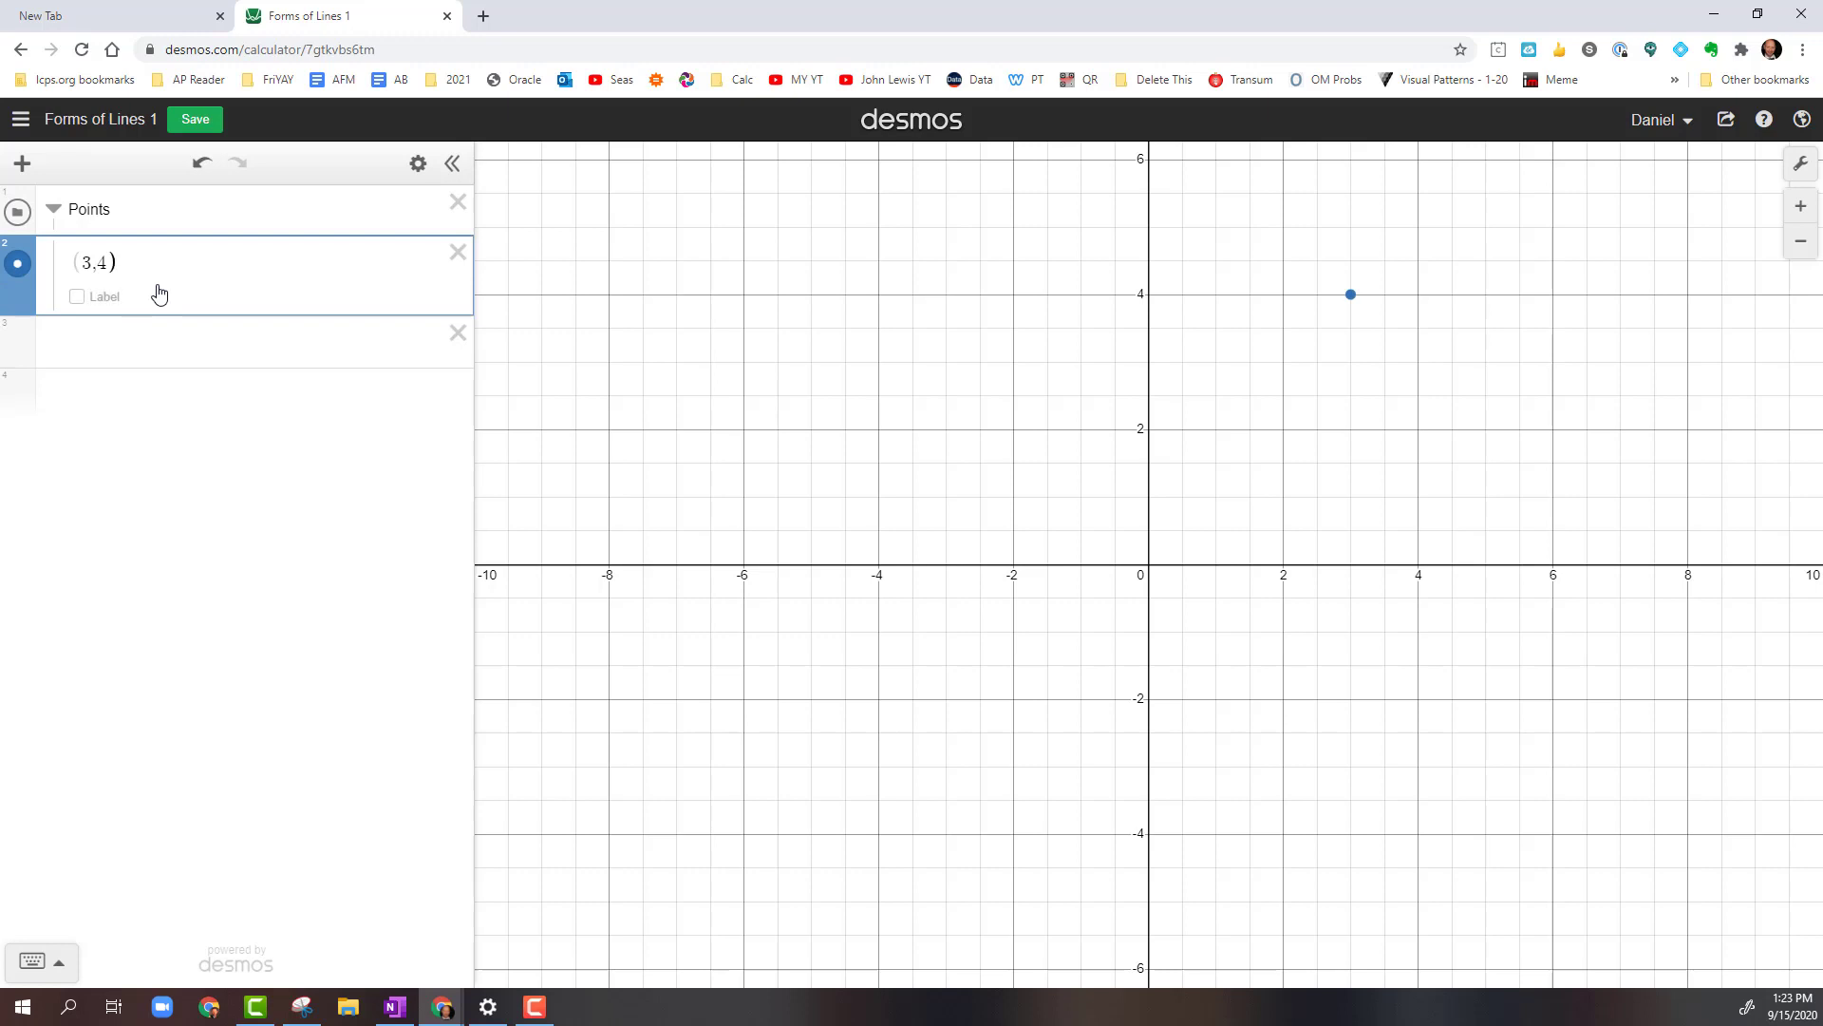
key(Left)
key(Left)
key(Left)
key(Down)
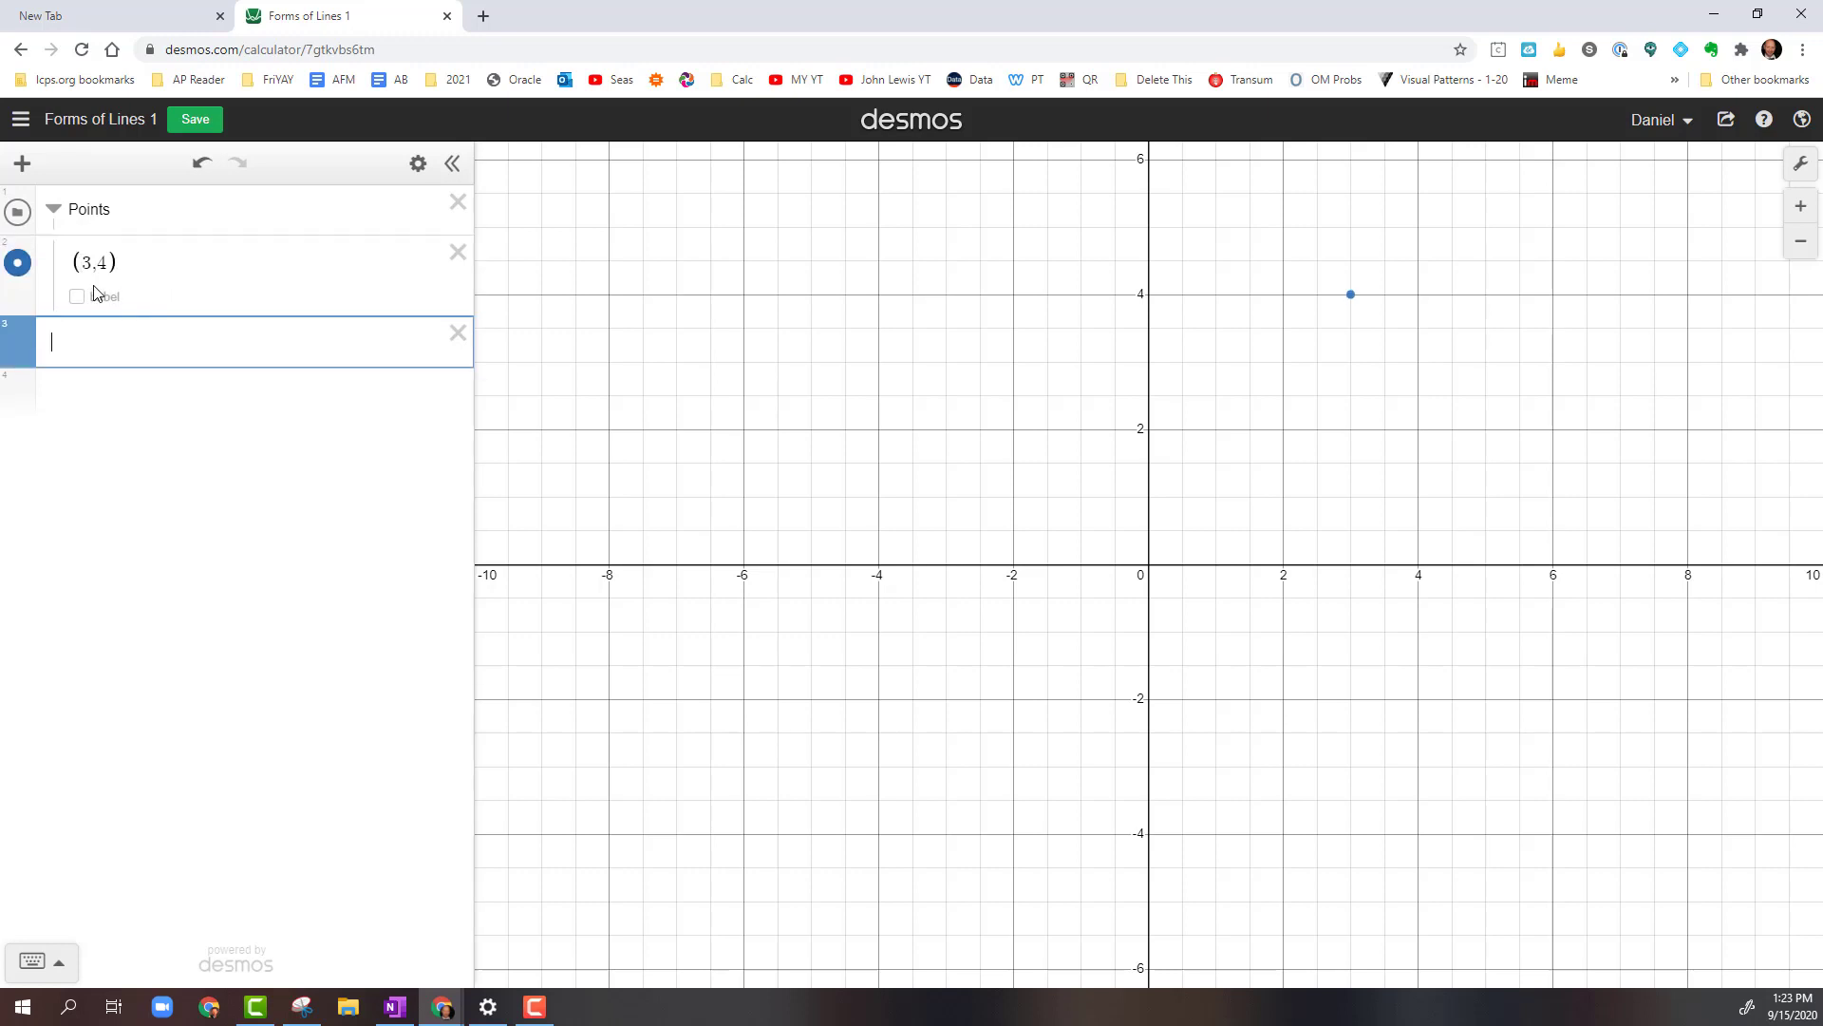
click(78, 297)
click(167, 292)
text(A)
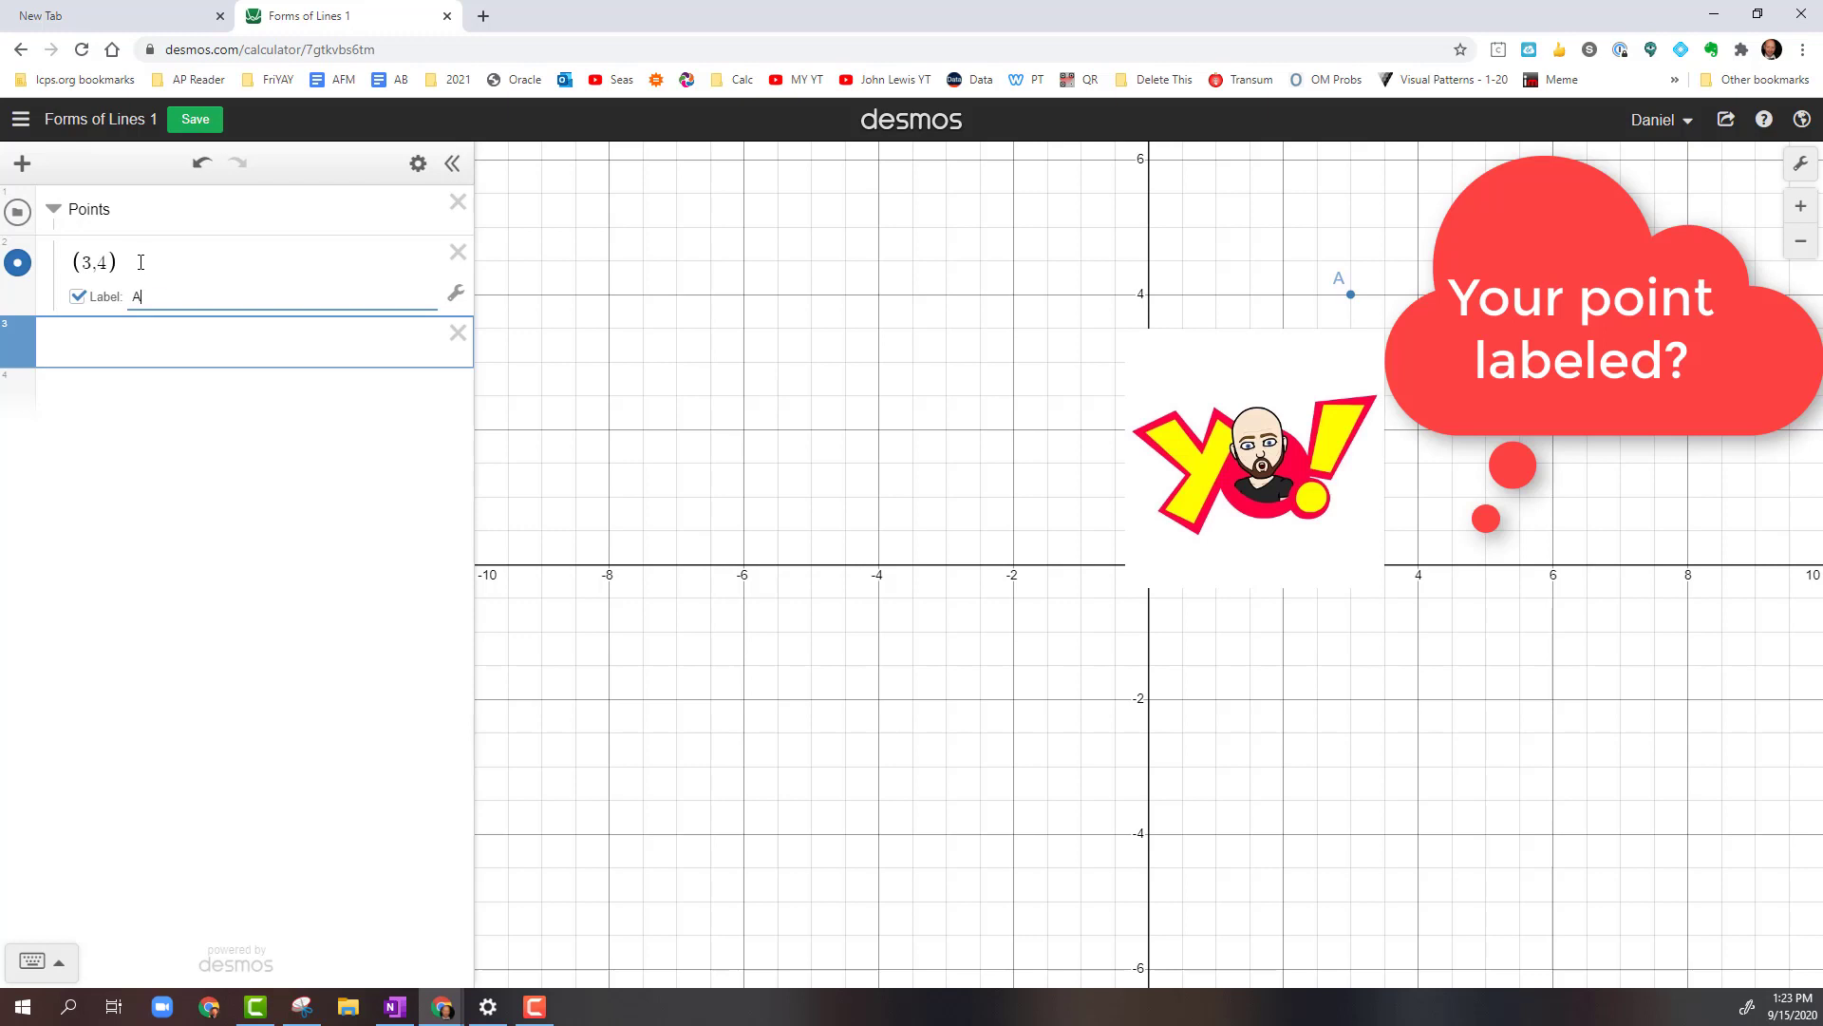
Add the point (-7,2) below it, labelled B
click(141, 262)
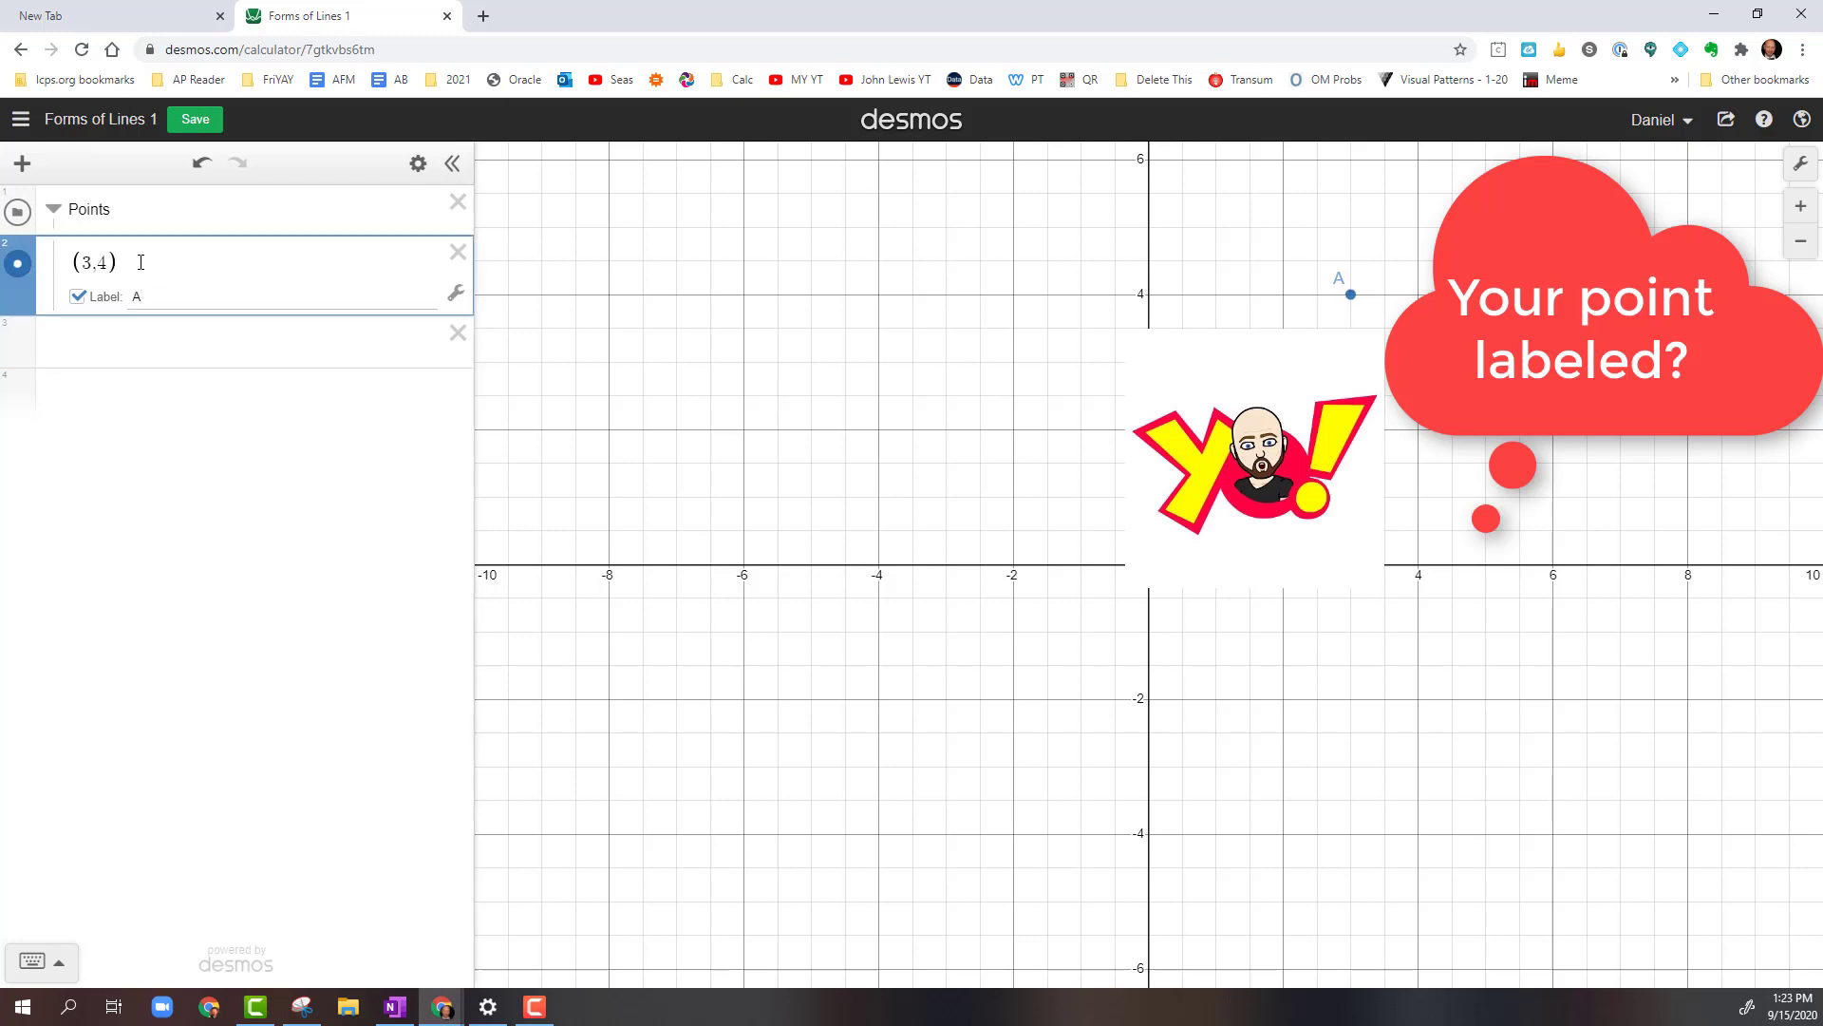
key(Return)
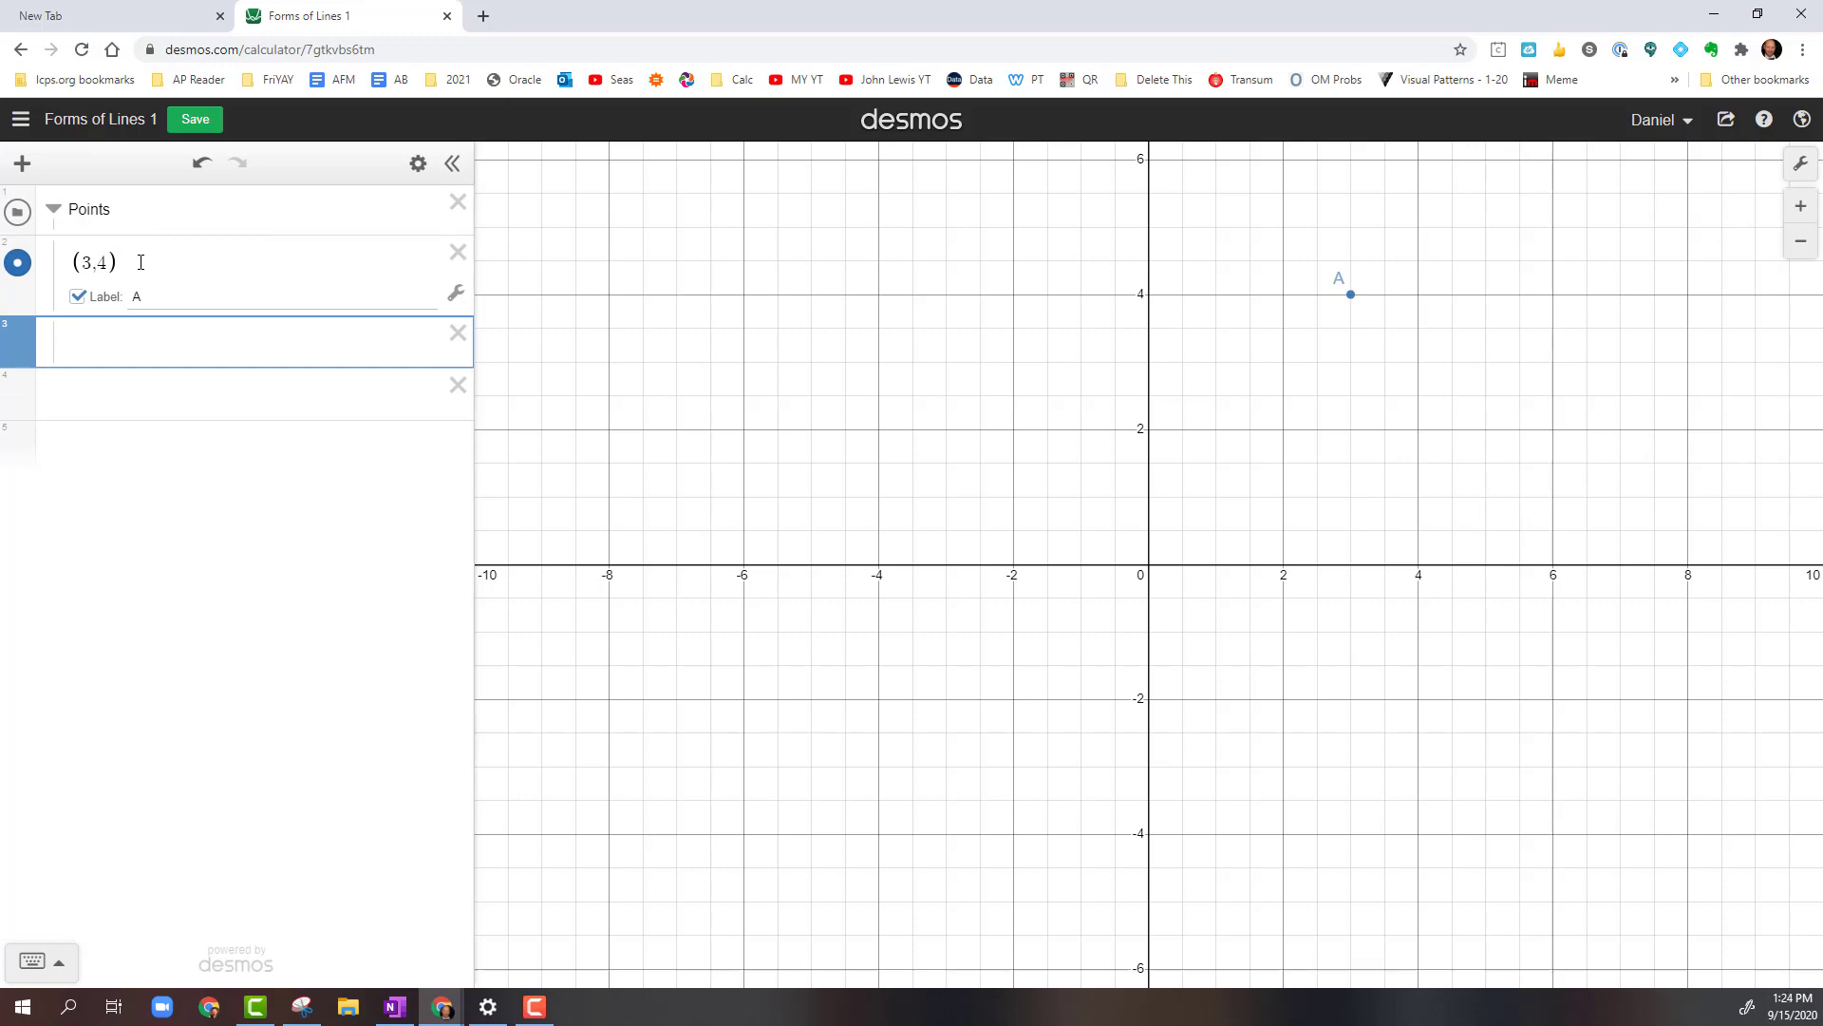
text((-)
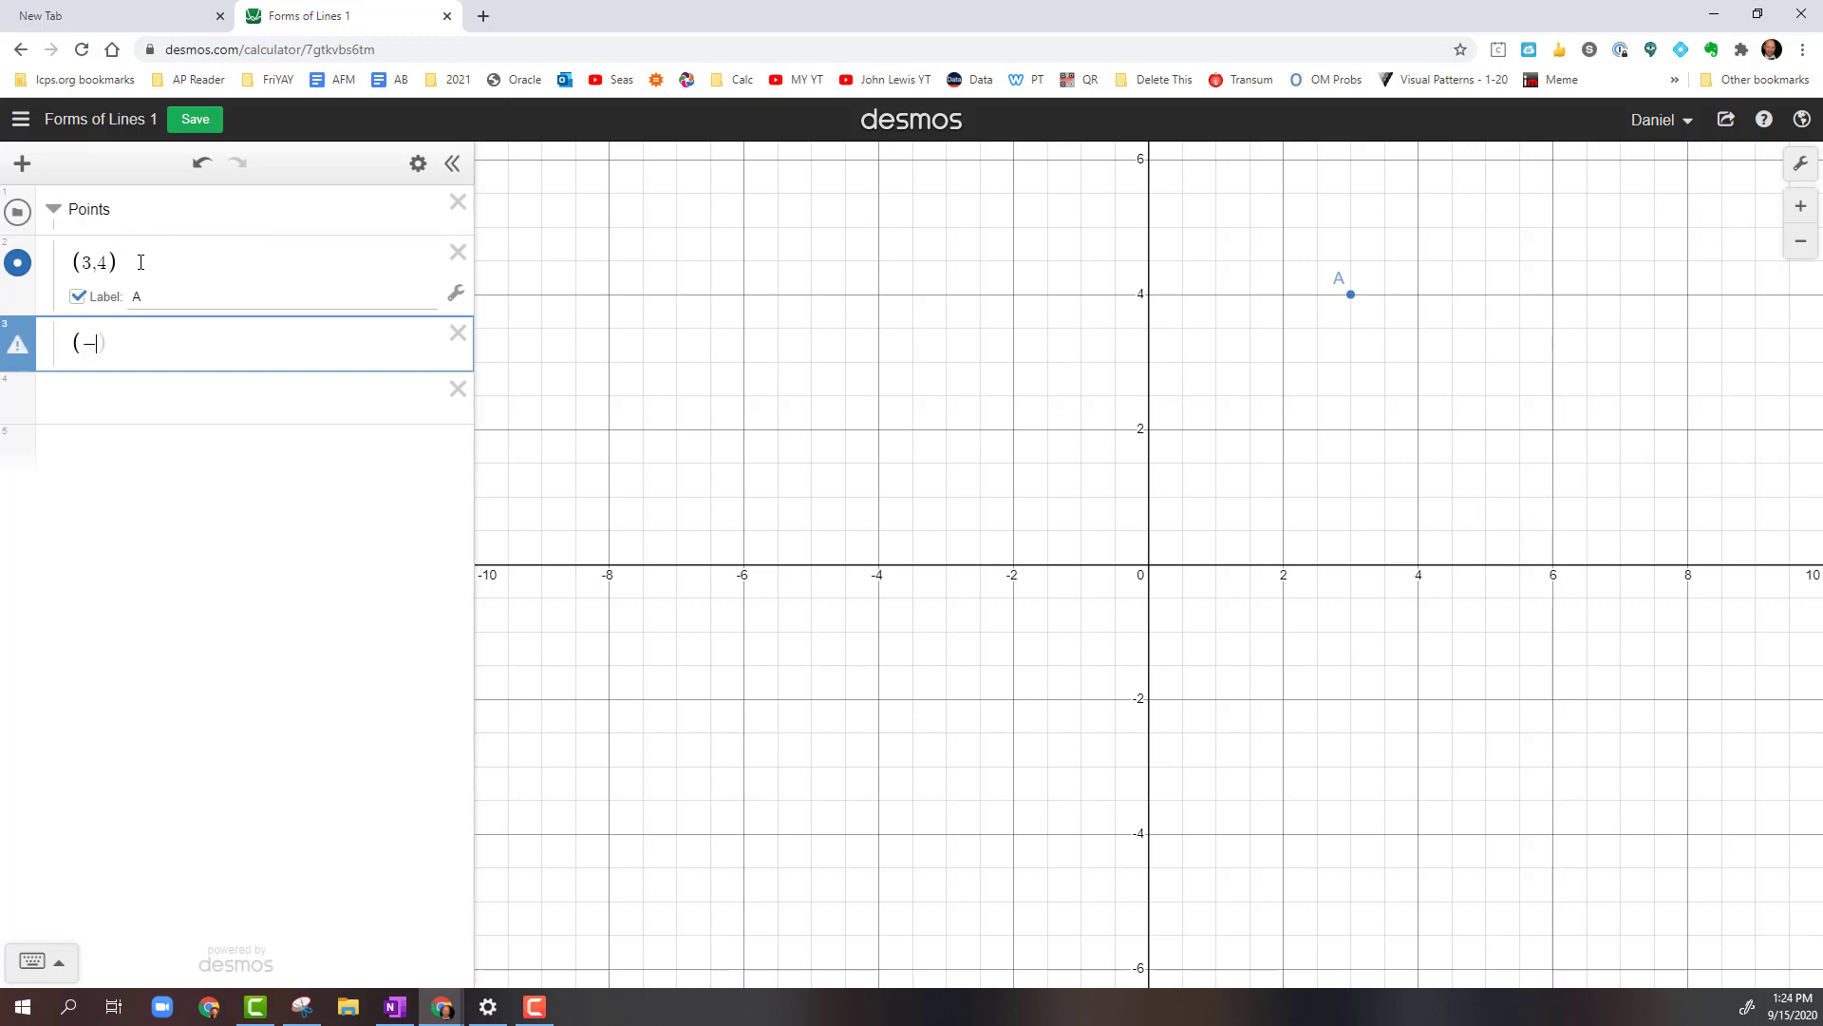
text(7,2)
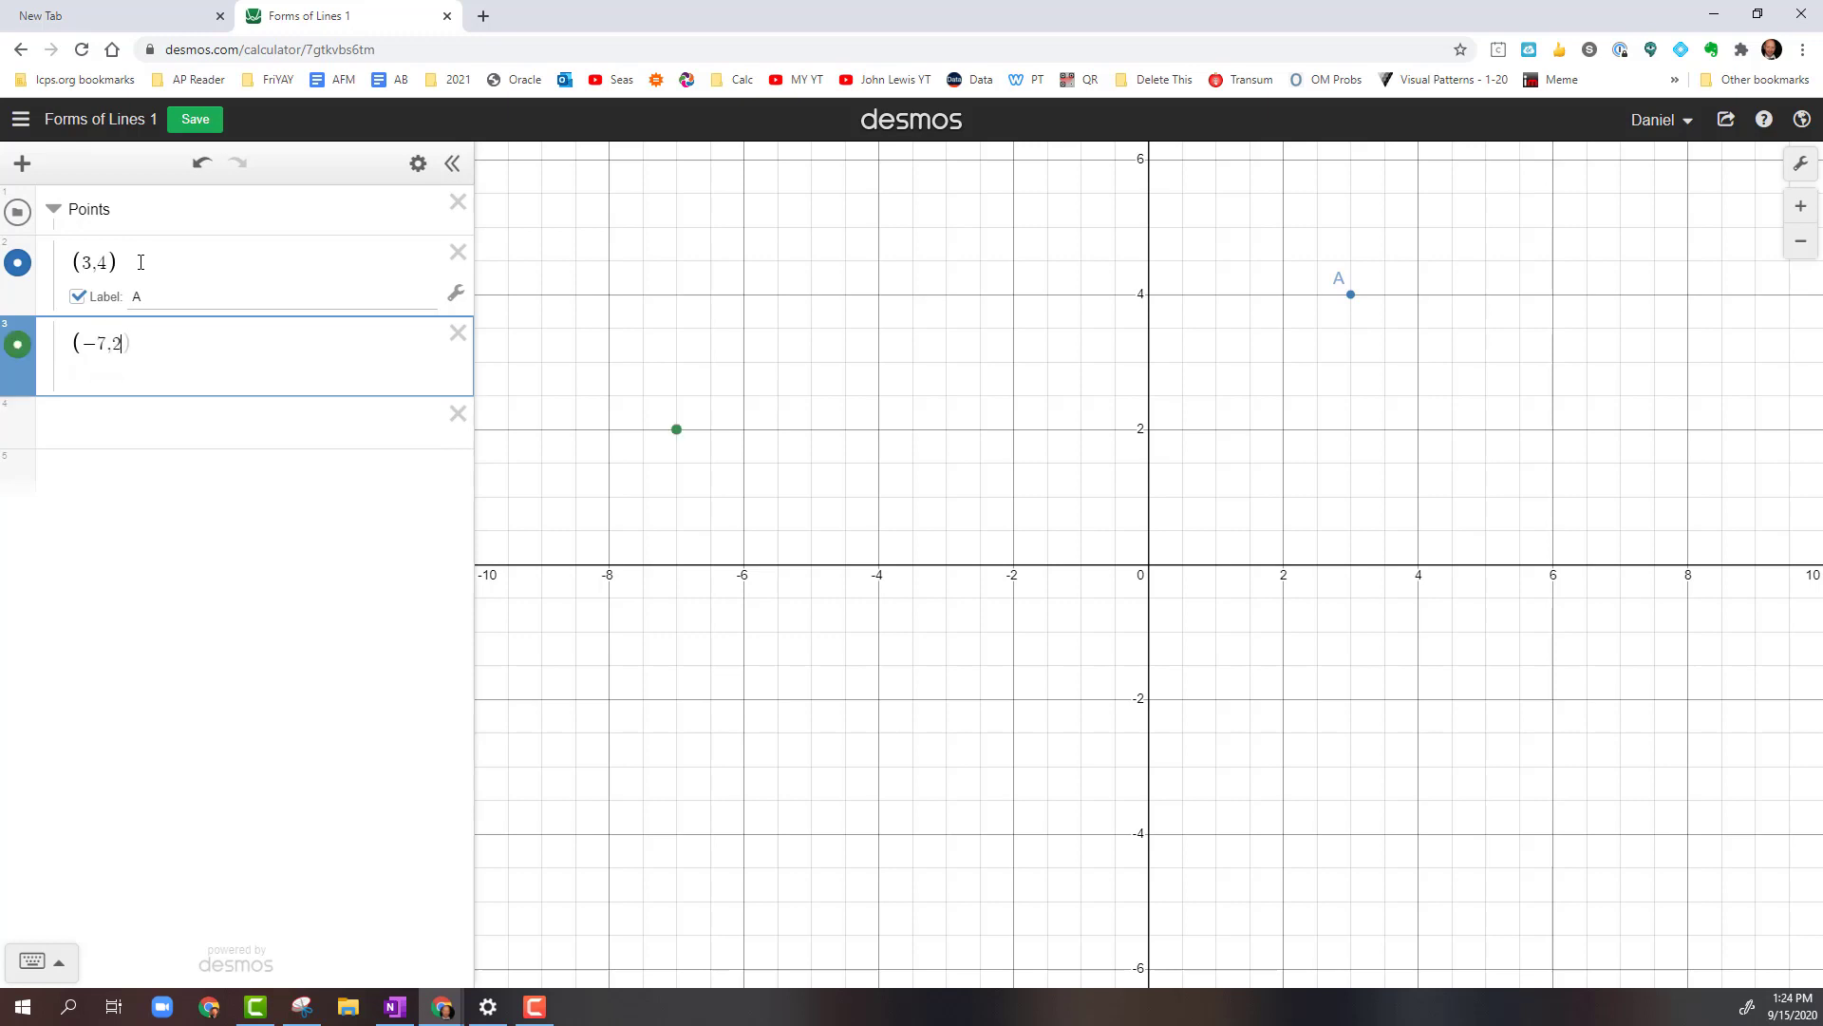
text())
click(78, 377)
click(184, 377)
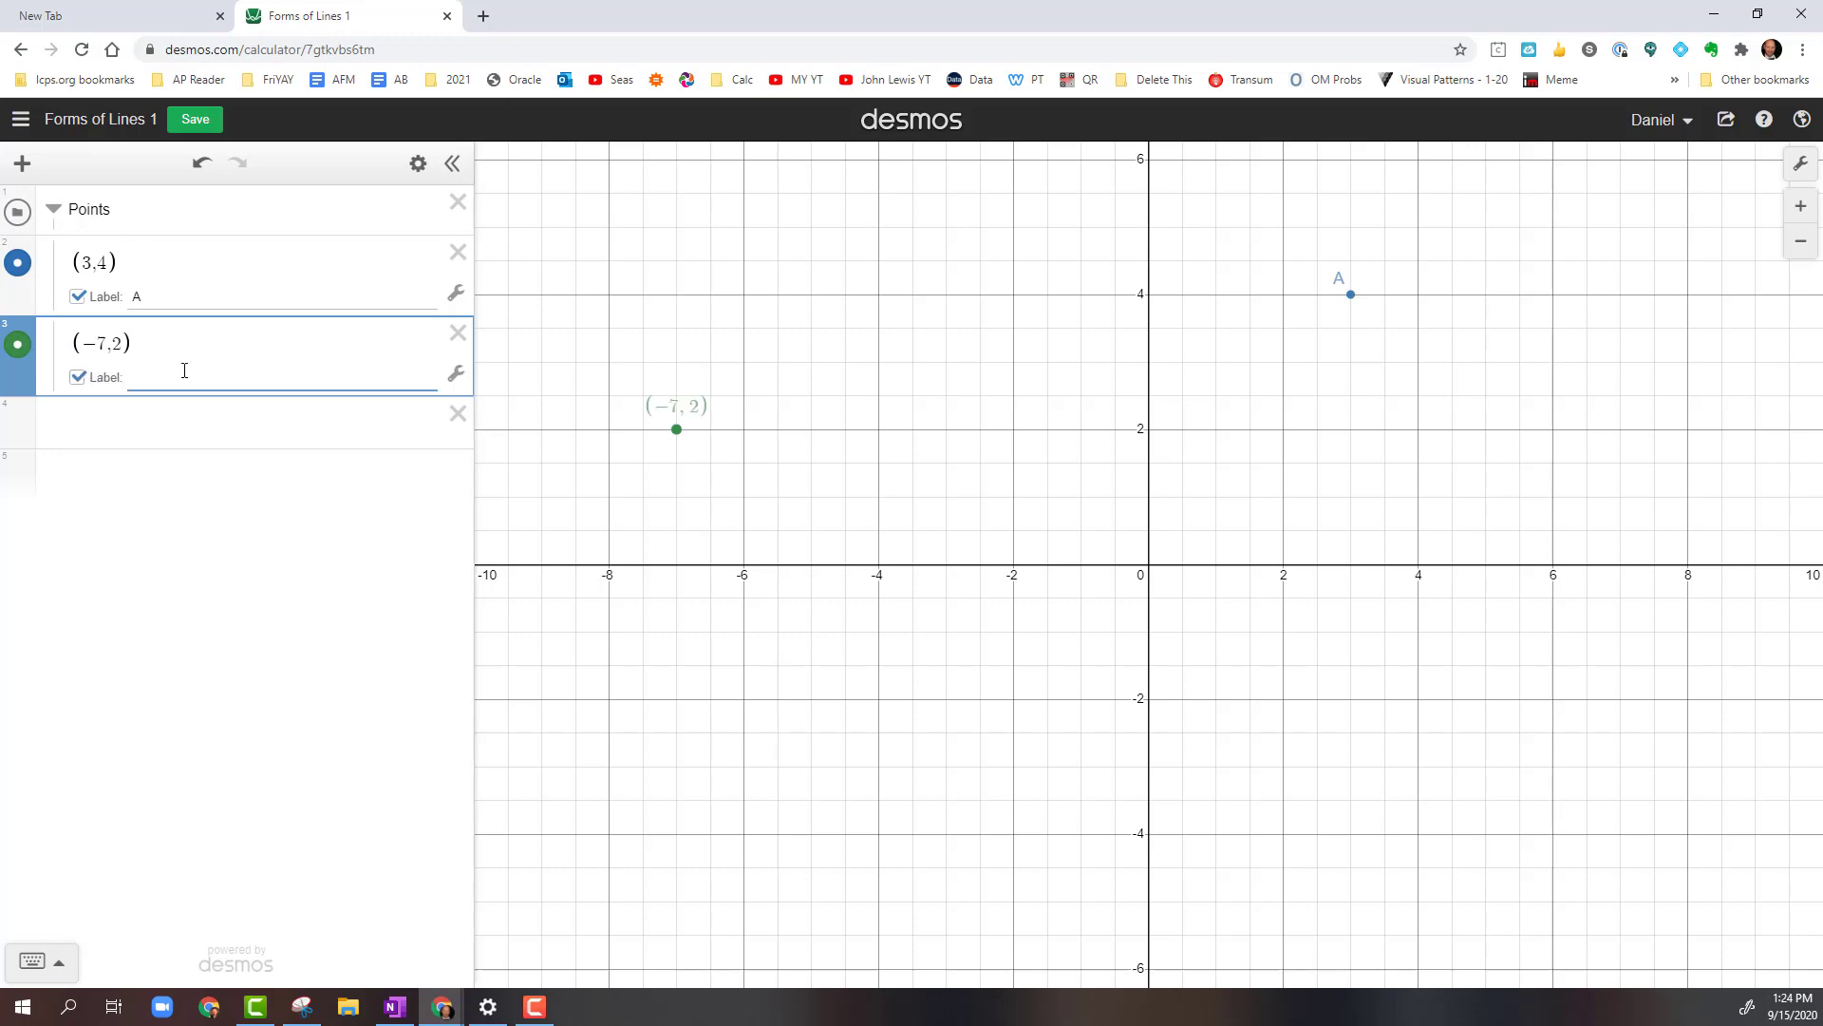
text(B)
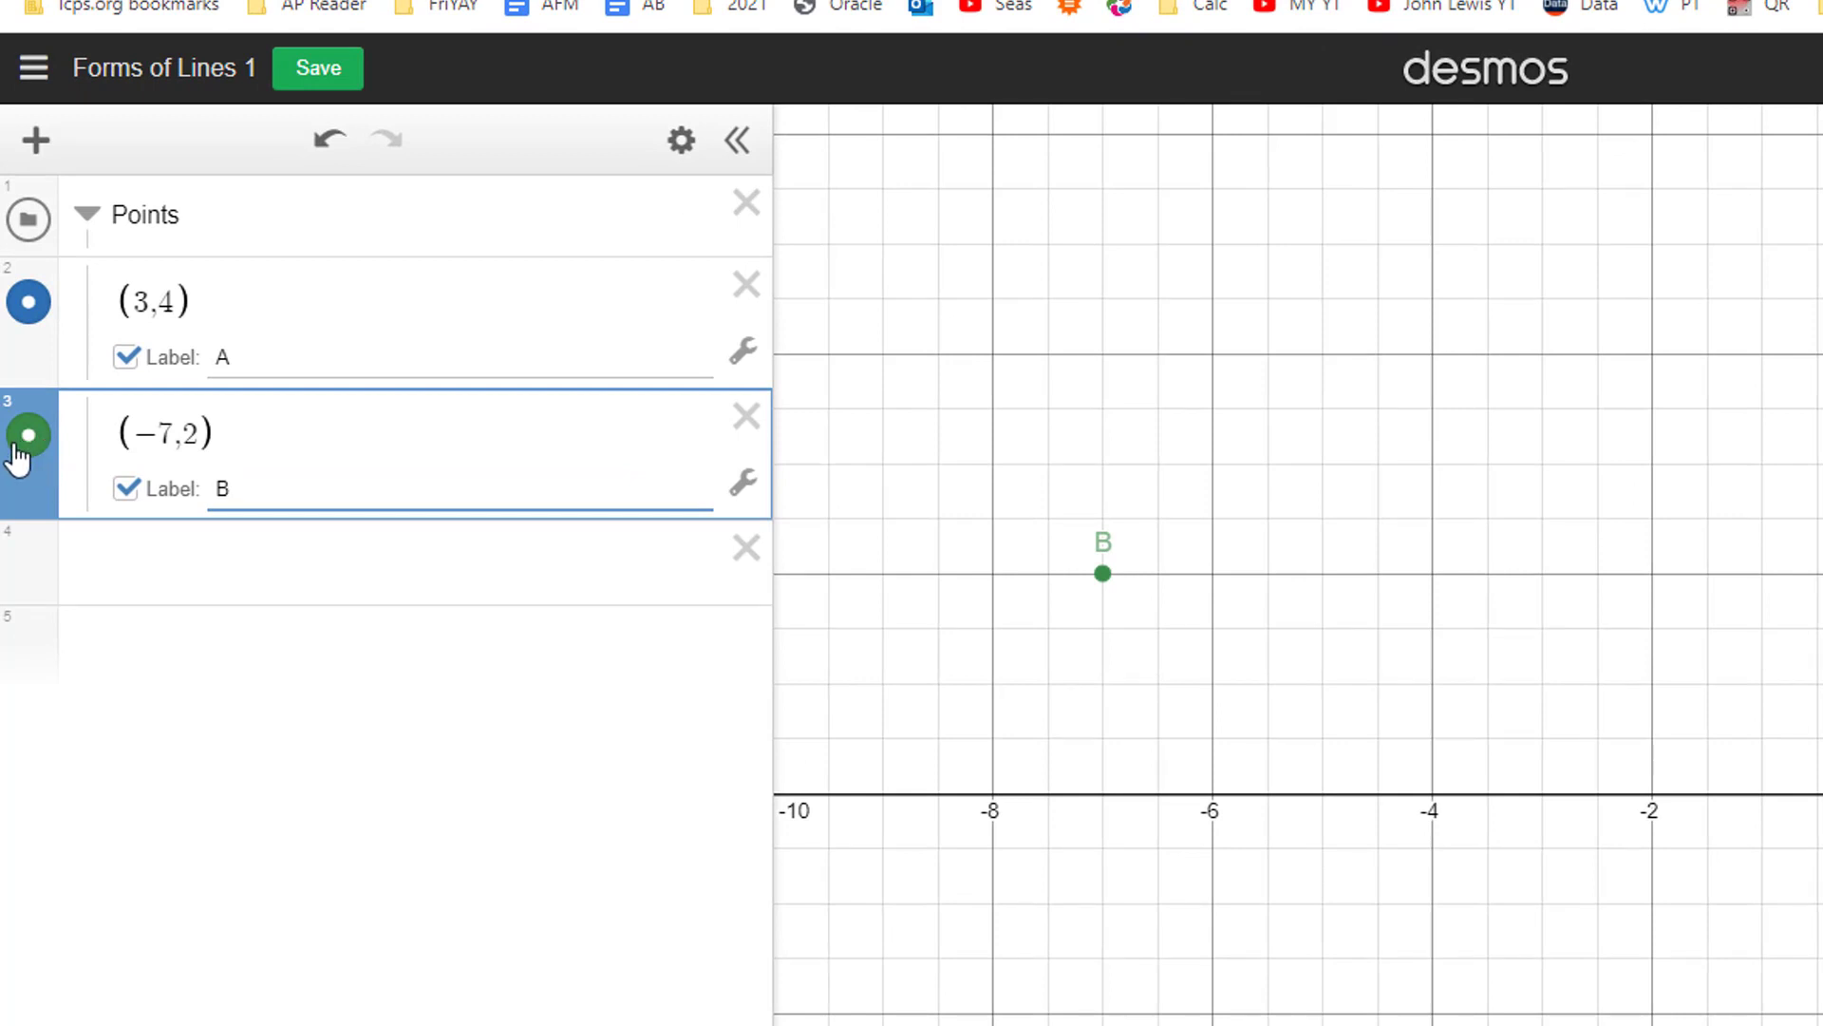
Change point B's colour from green to blue, matching point A
click(38, 446)
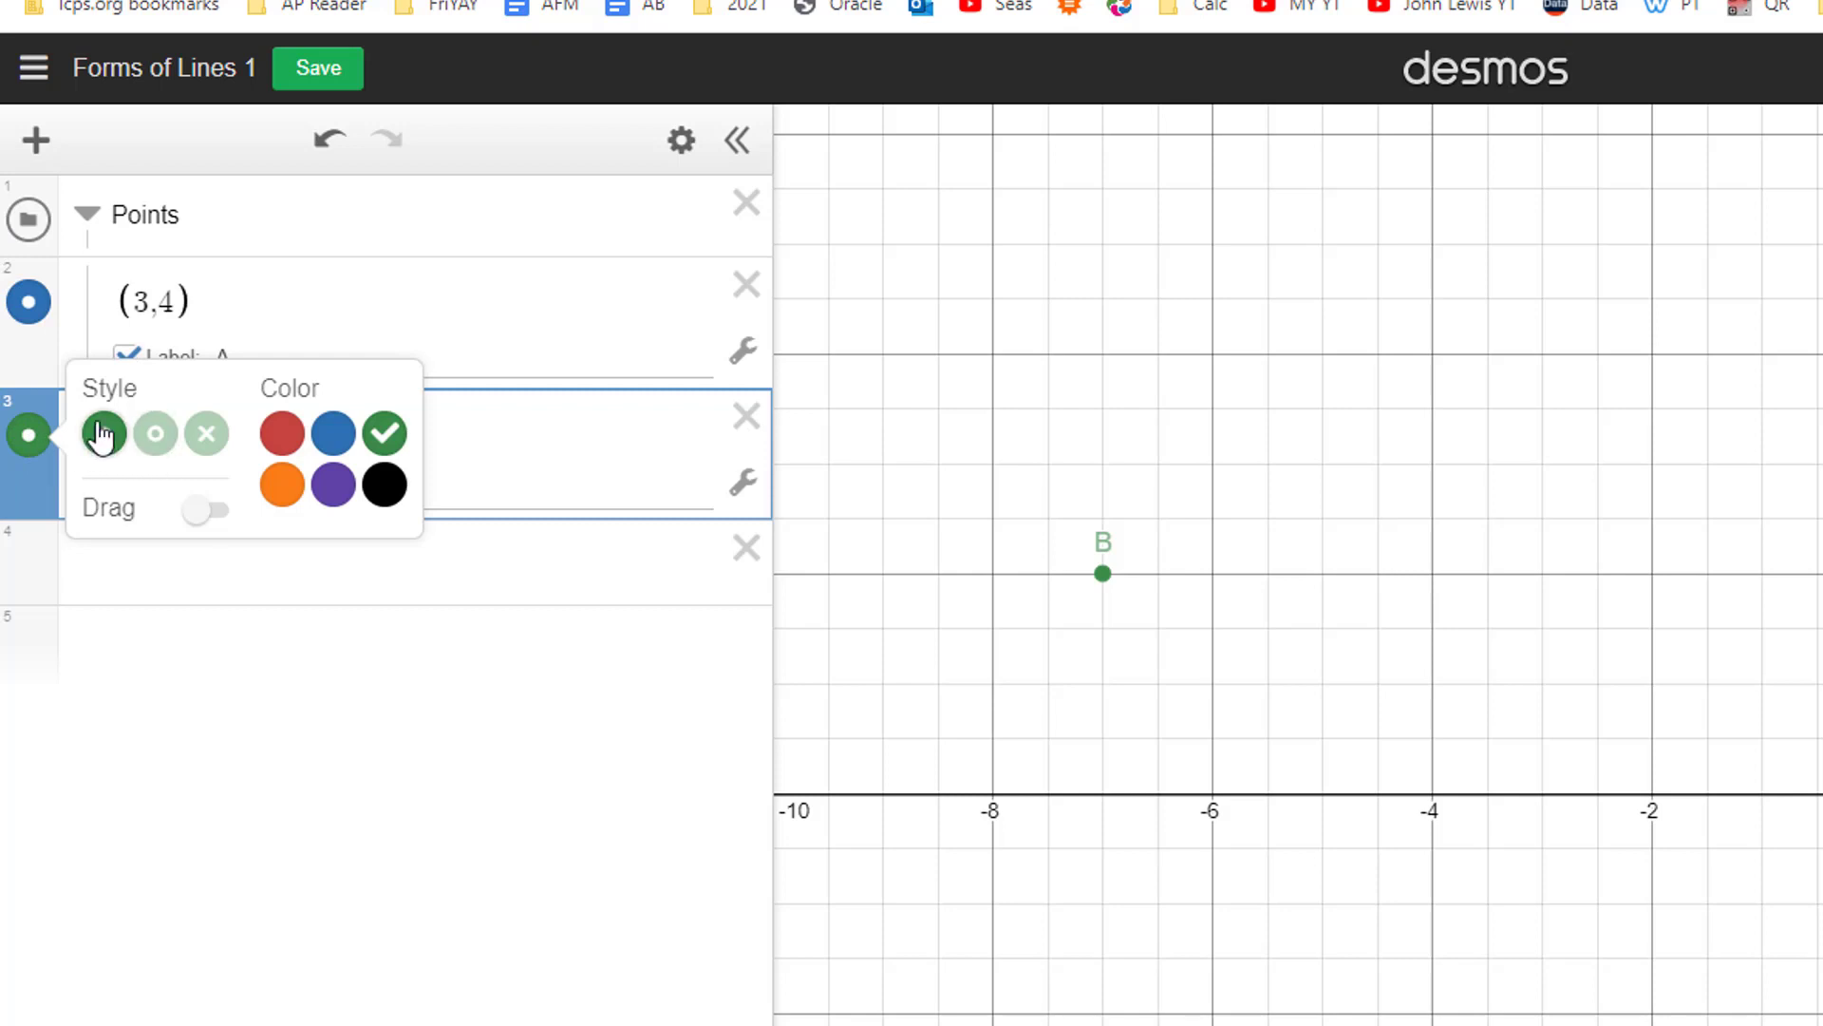
click(335, 437)
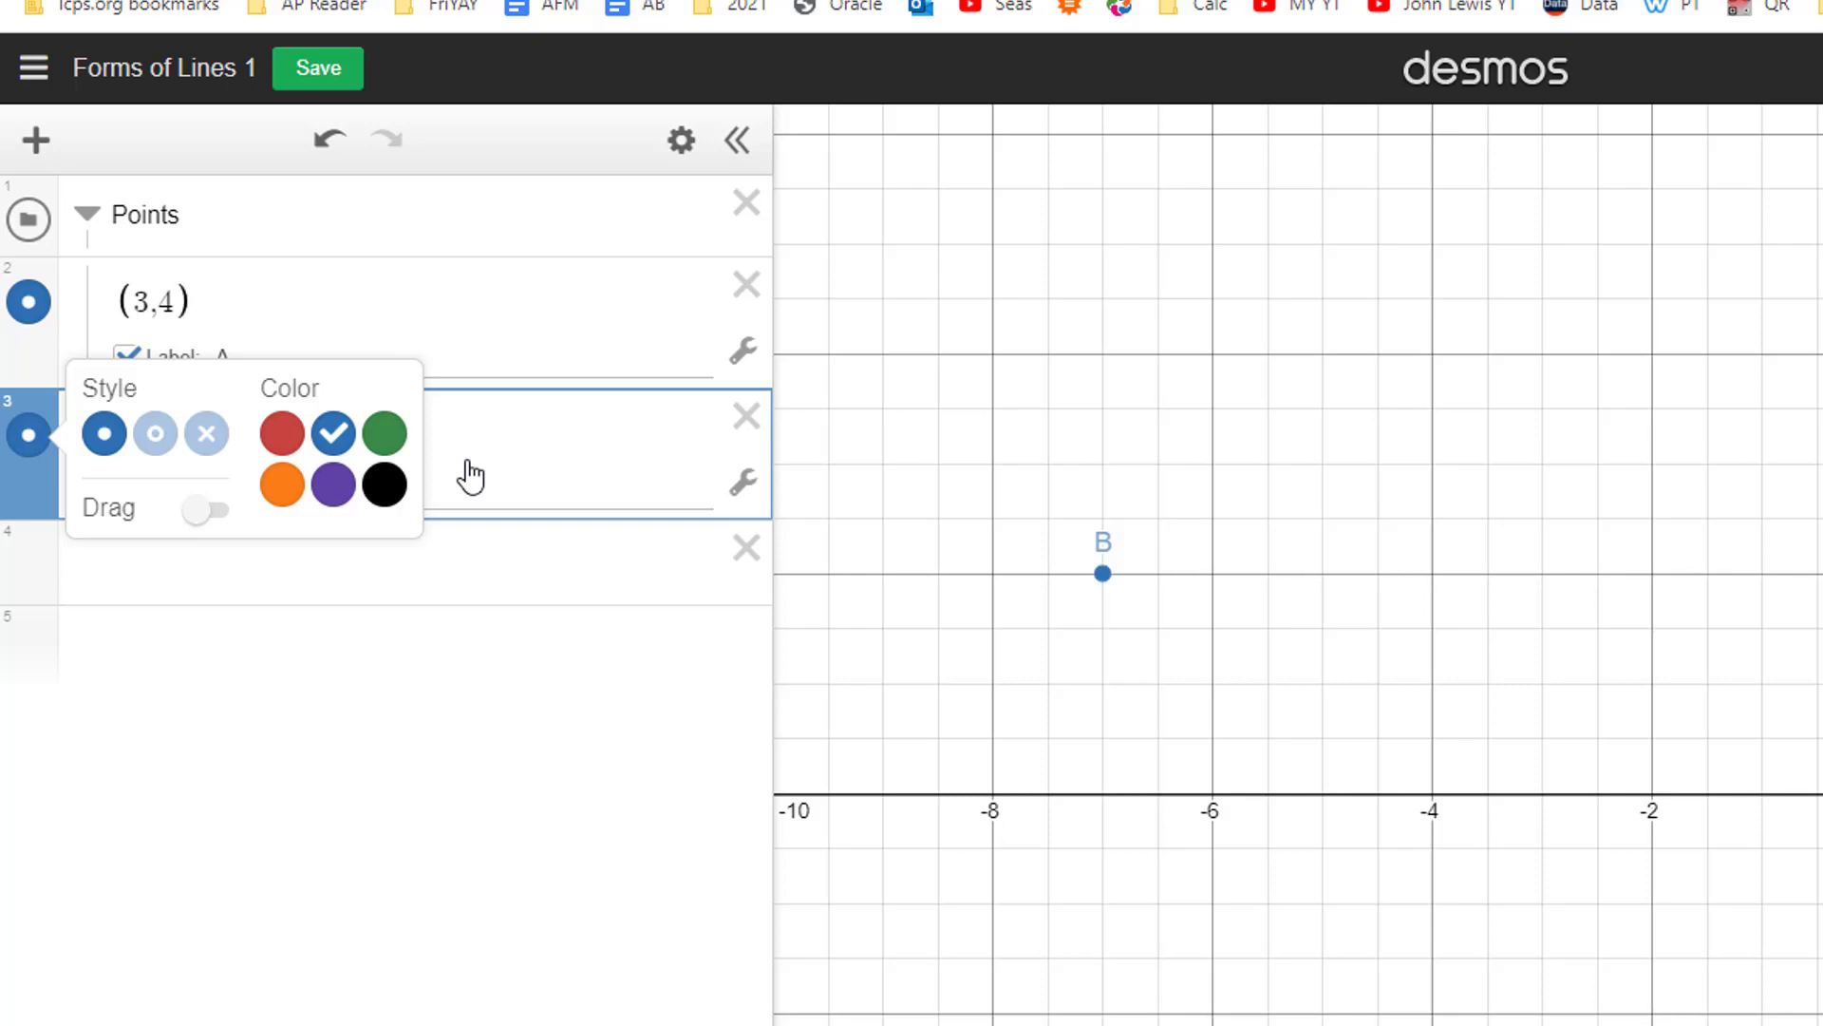
click(465, 447)
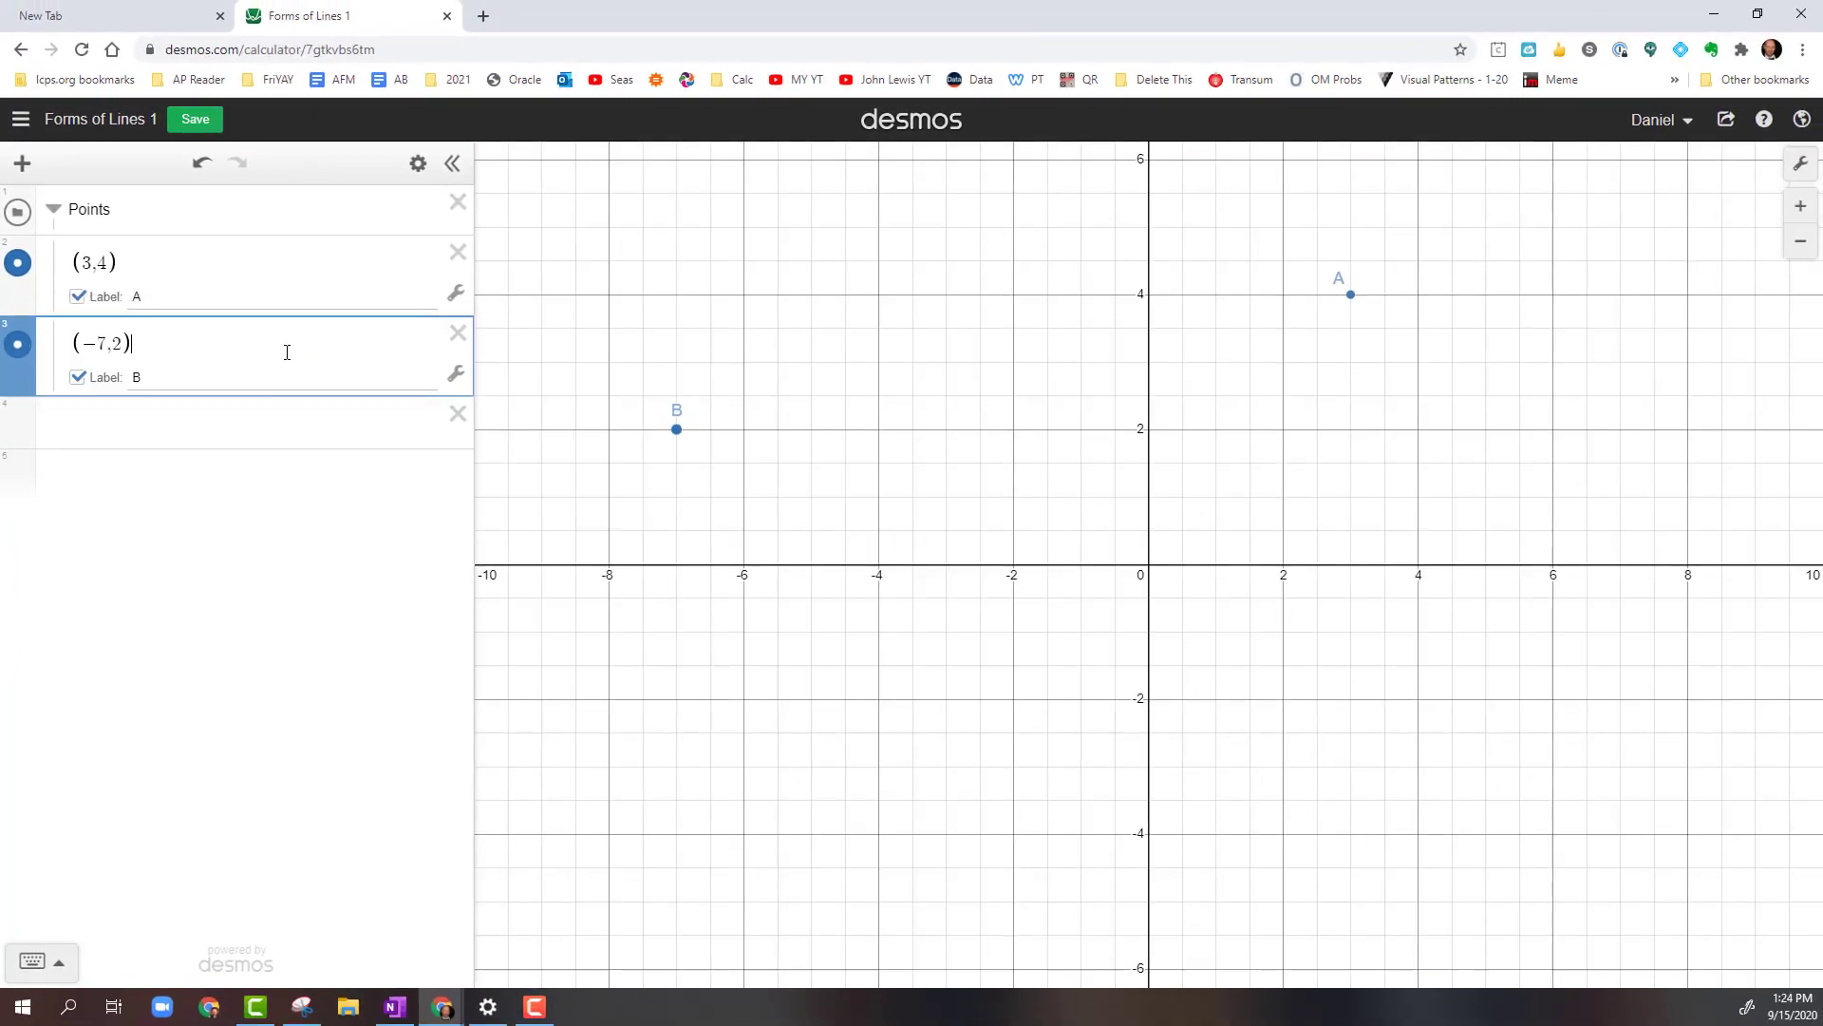
Collapse and expand the Points folder, hiding then re-showing points A and B
click(54, 212)
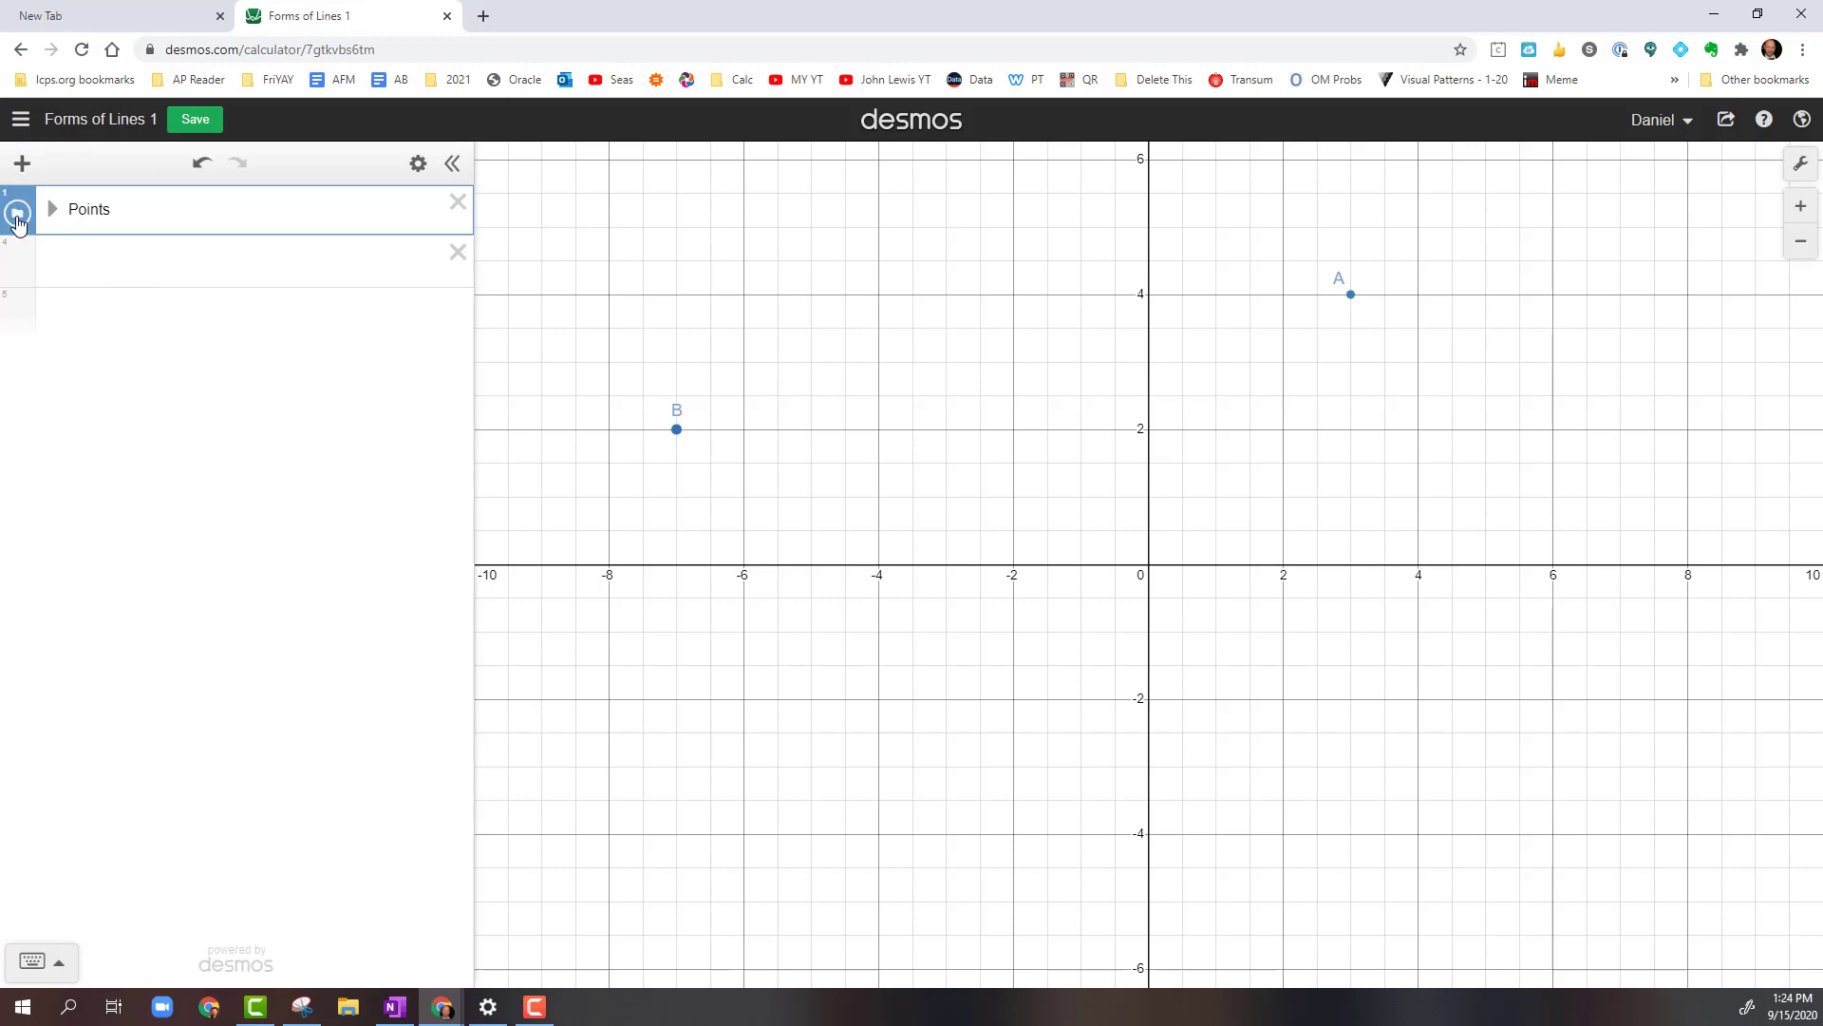
click(18, 217)
click(18, 217)
click(51, 210)
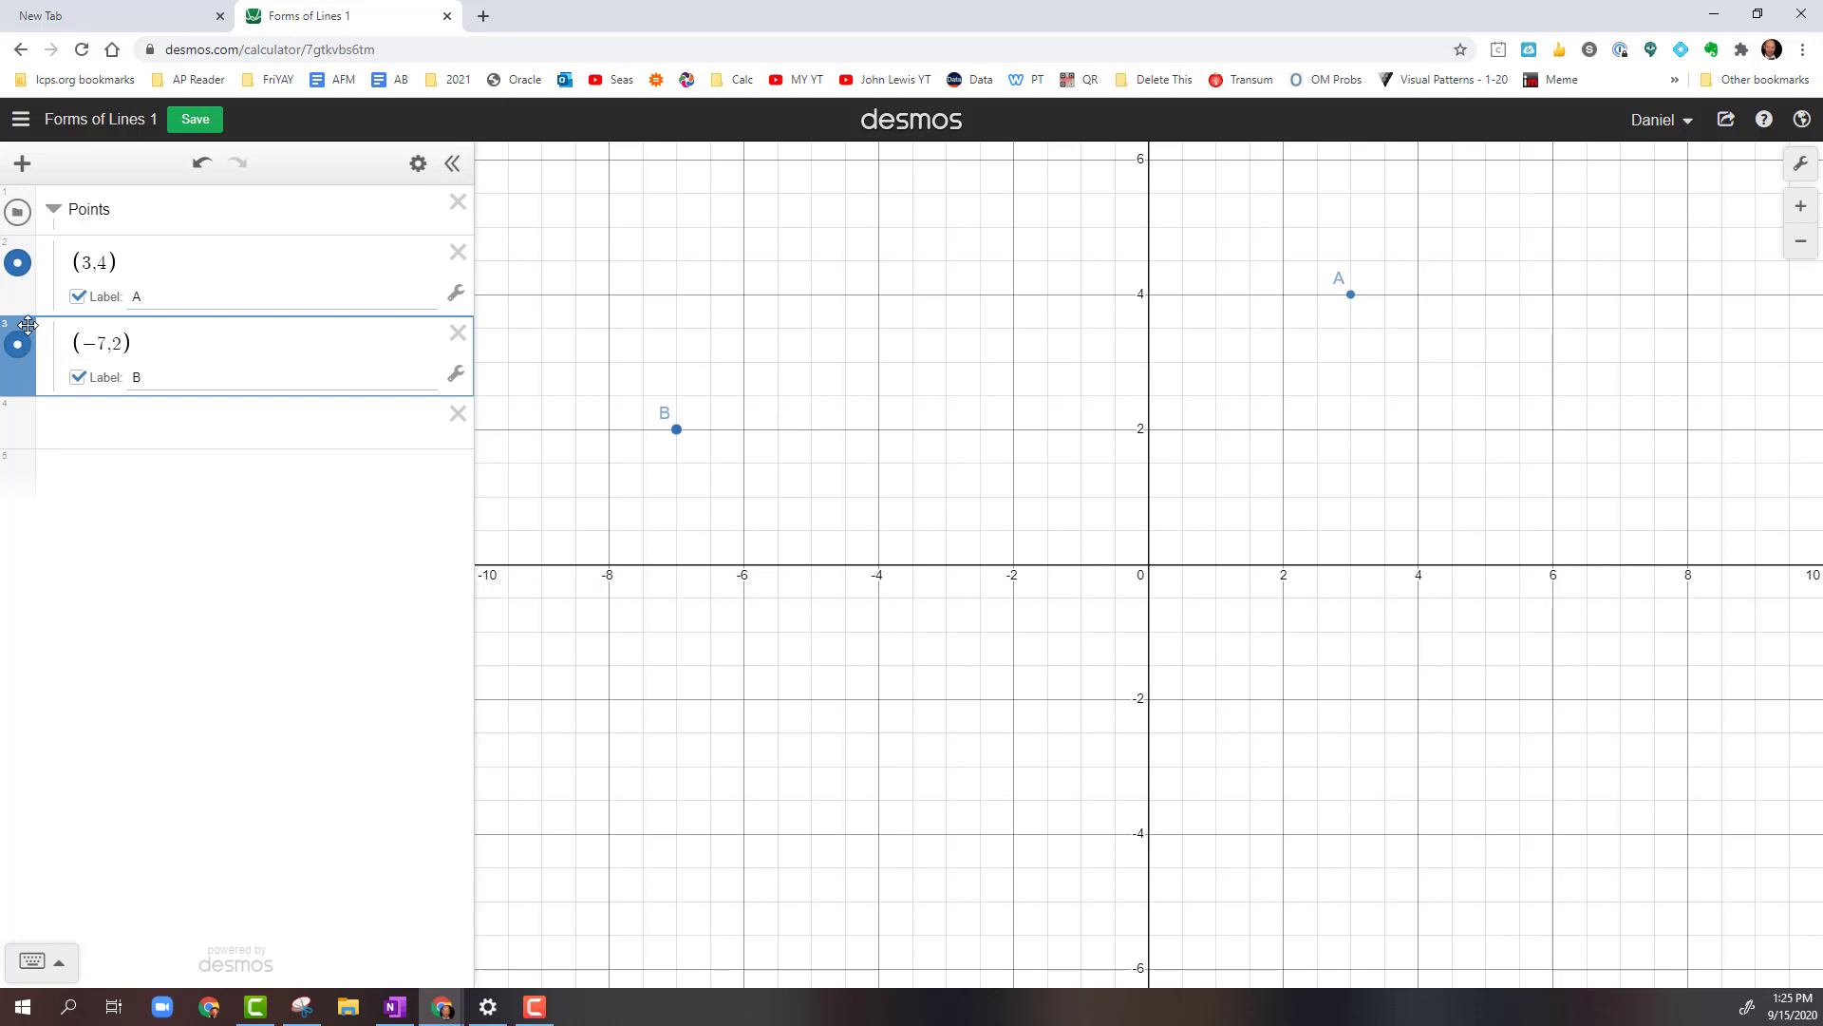
Move point B into the Points folder directly under A, then collapse the folder
drag(28, 325, 28, 394)
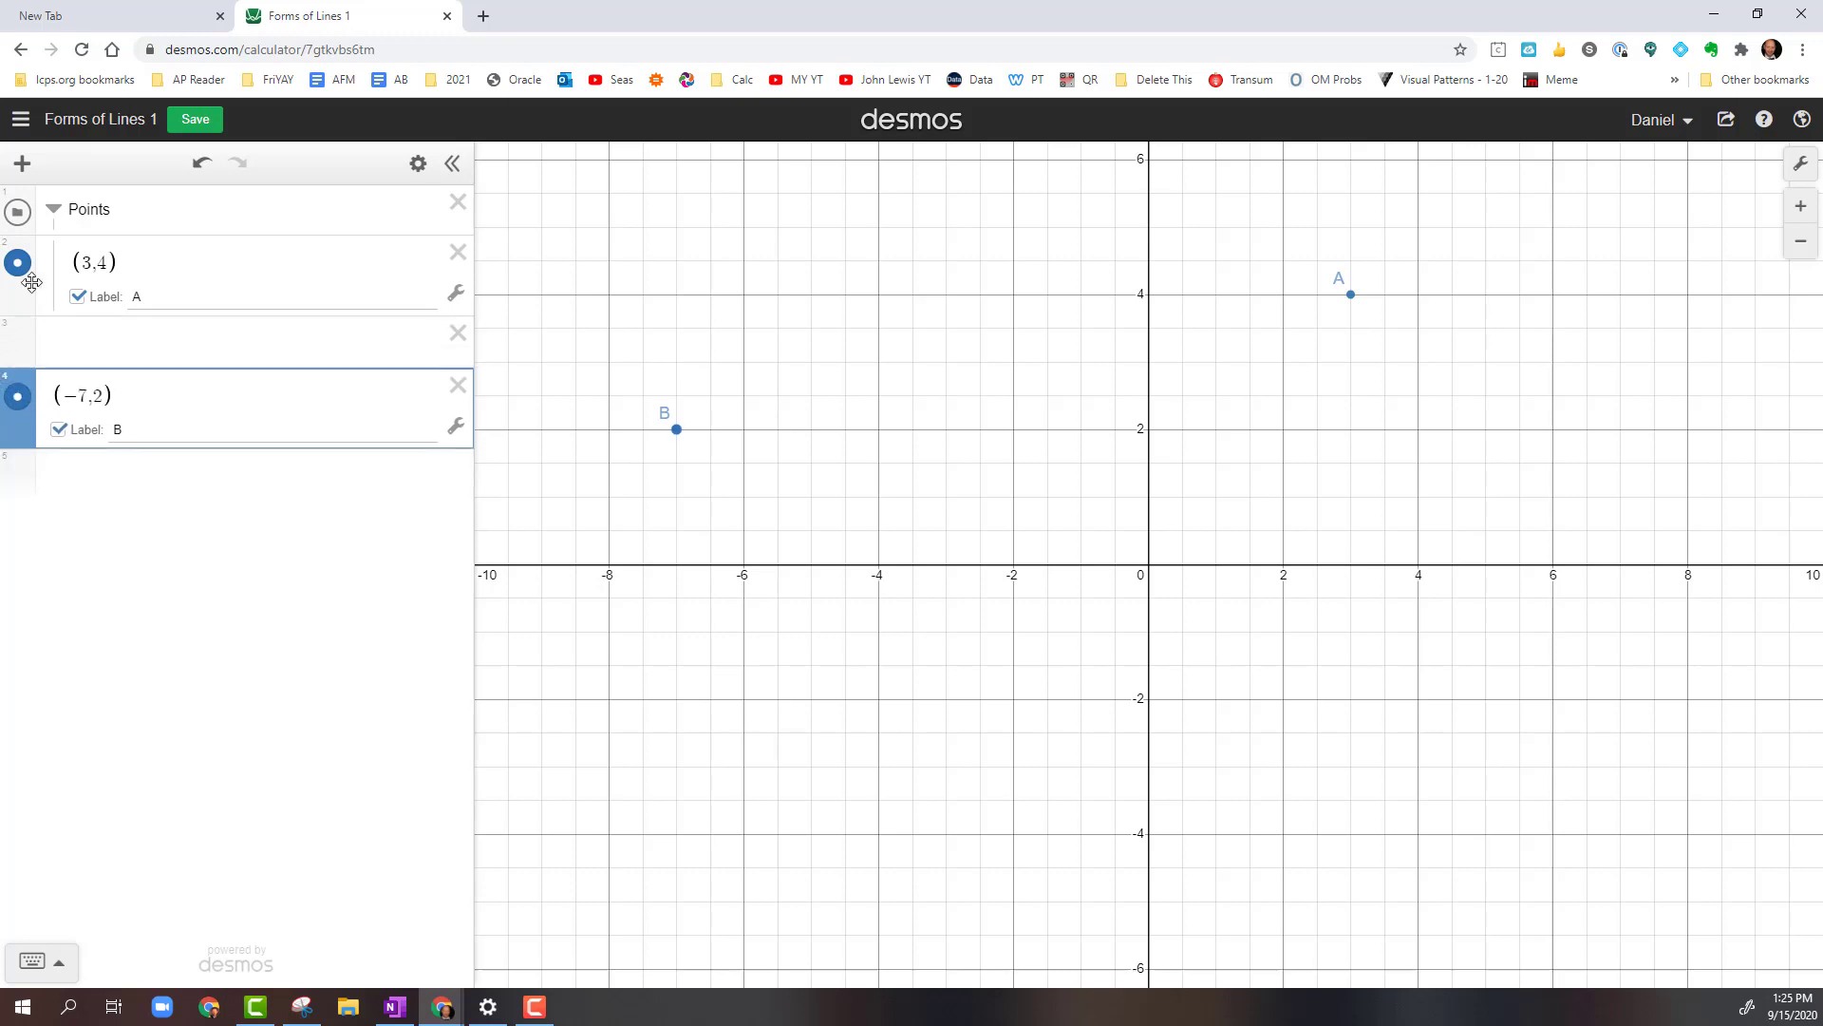
click(53, 211)
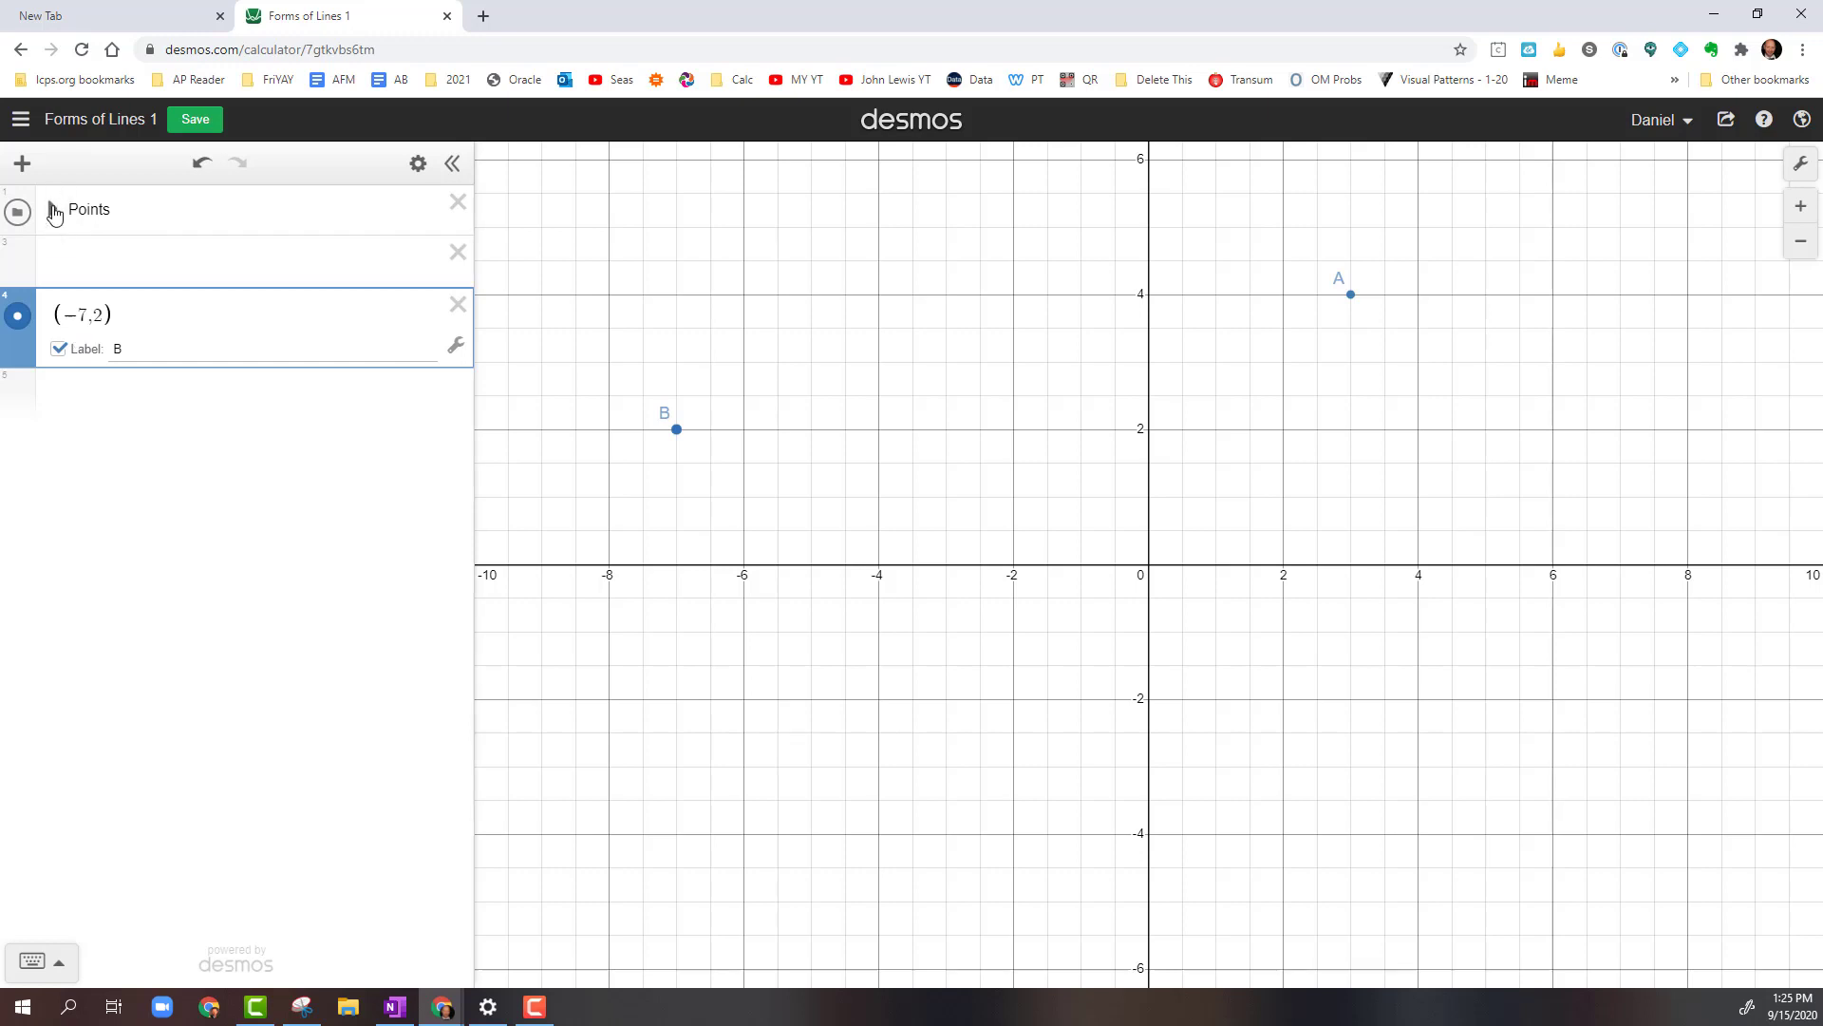
click(53, 210)
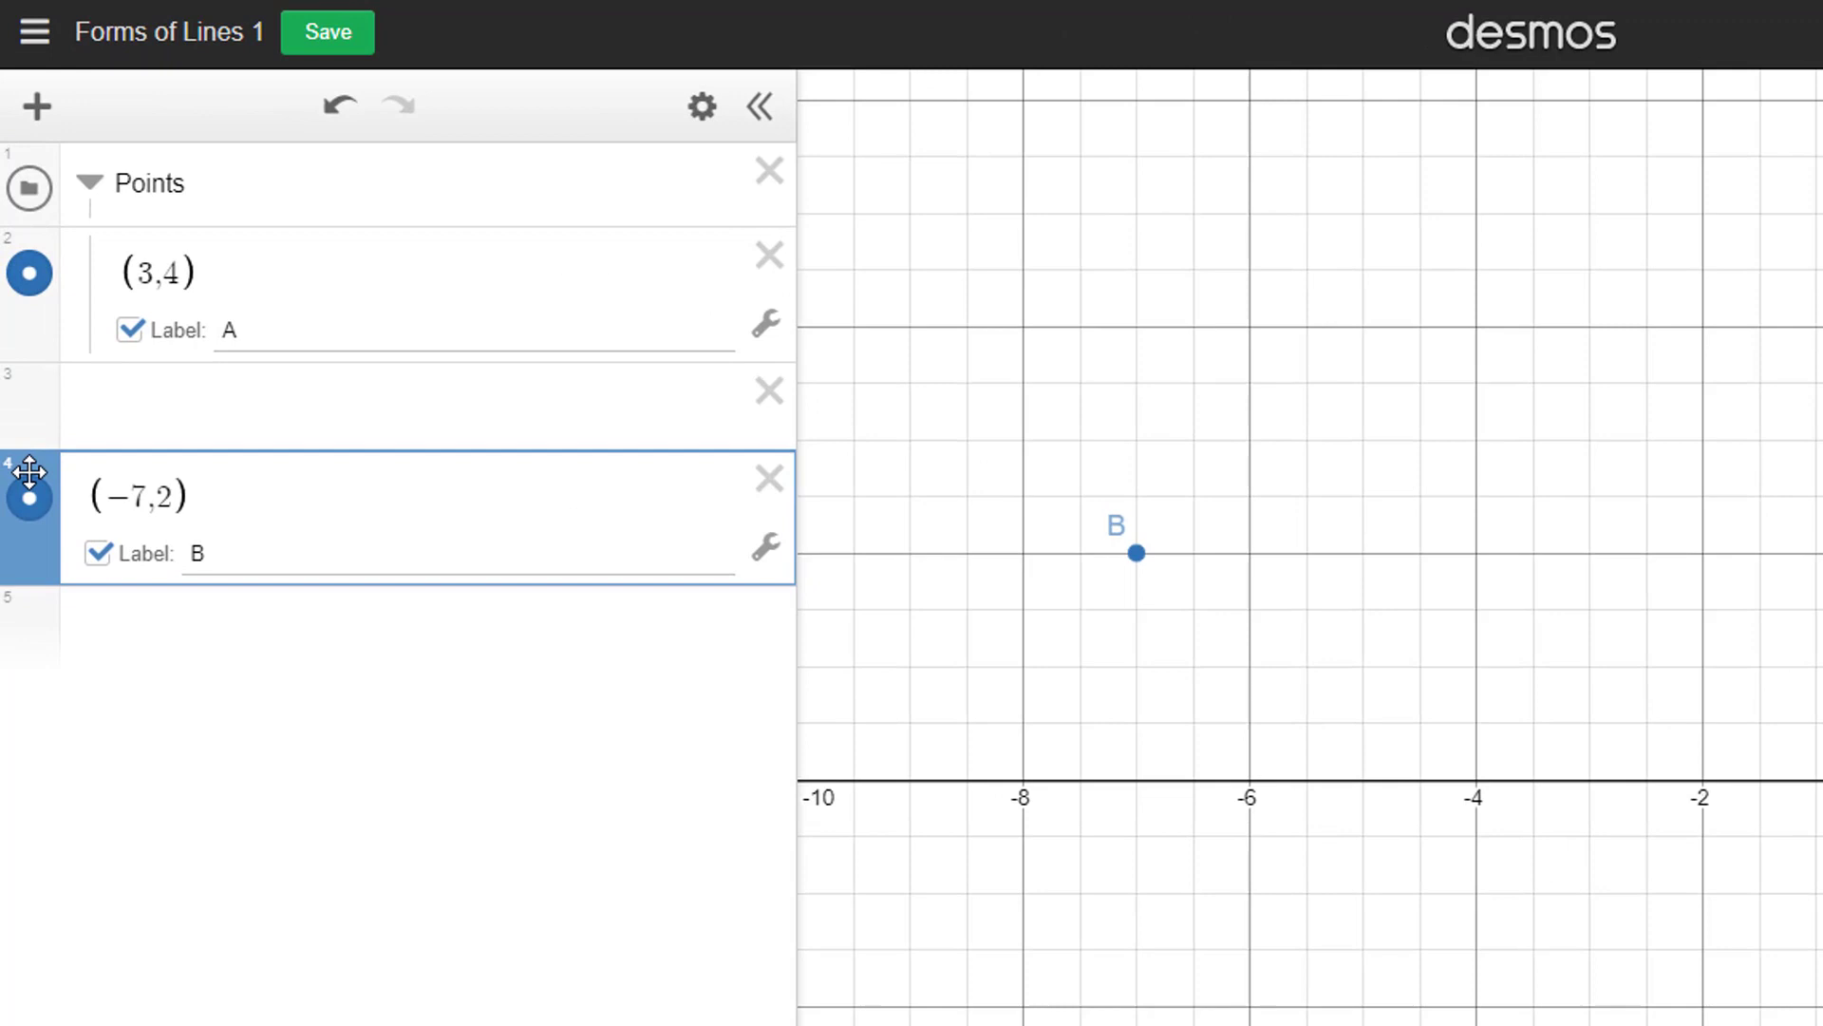
drag(29, 472, 126, 411)
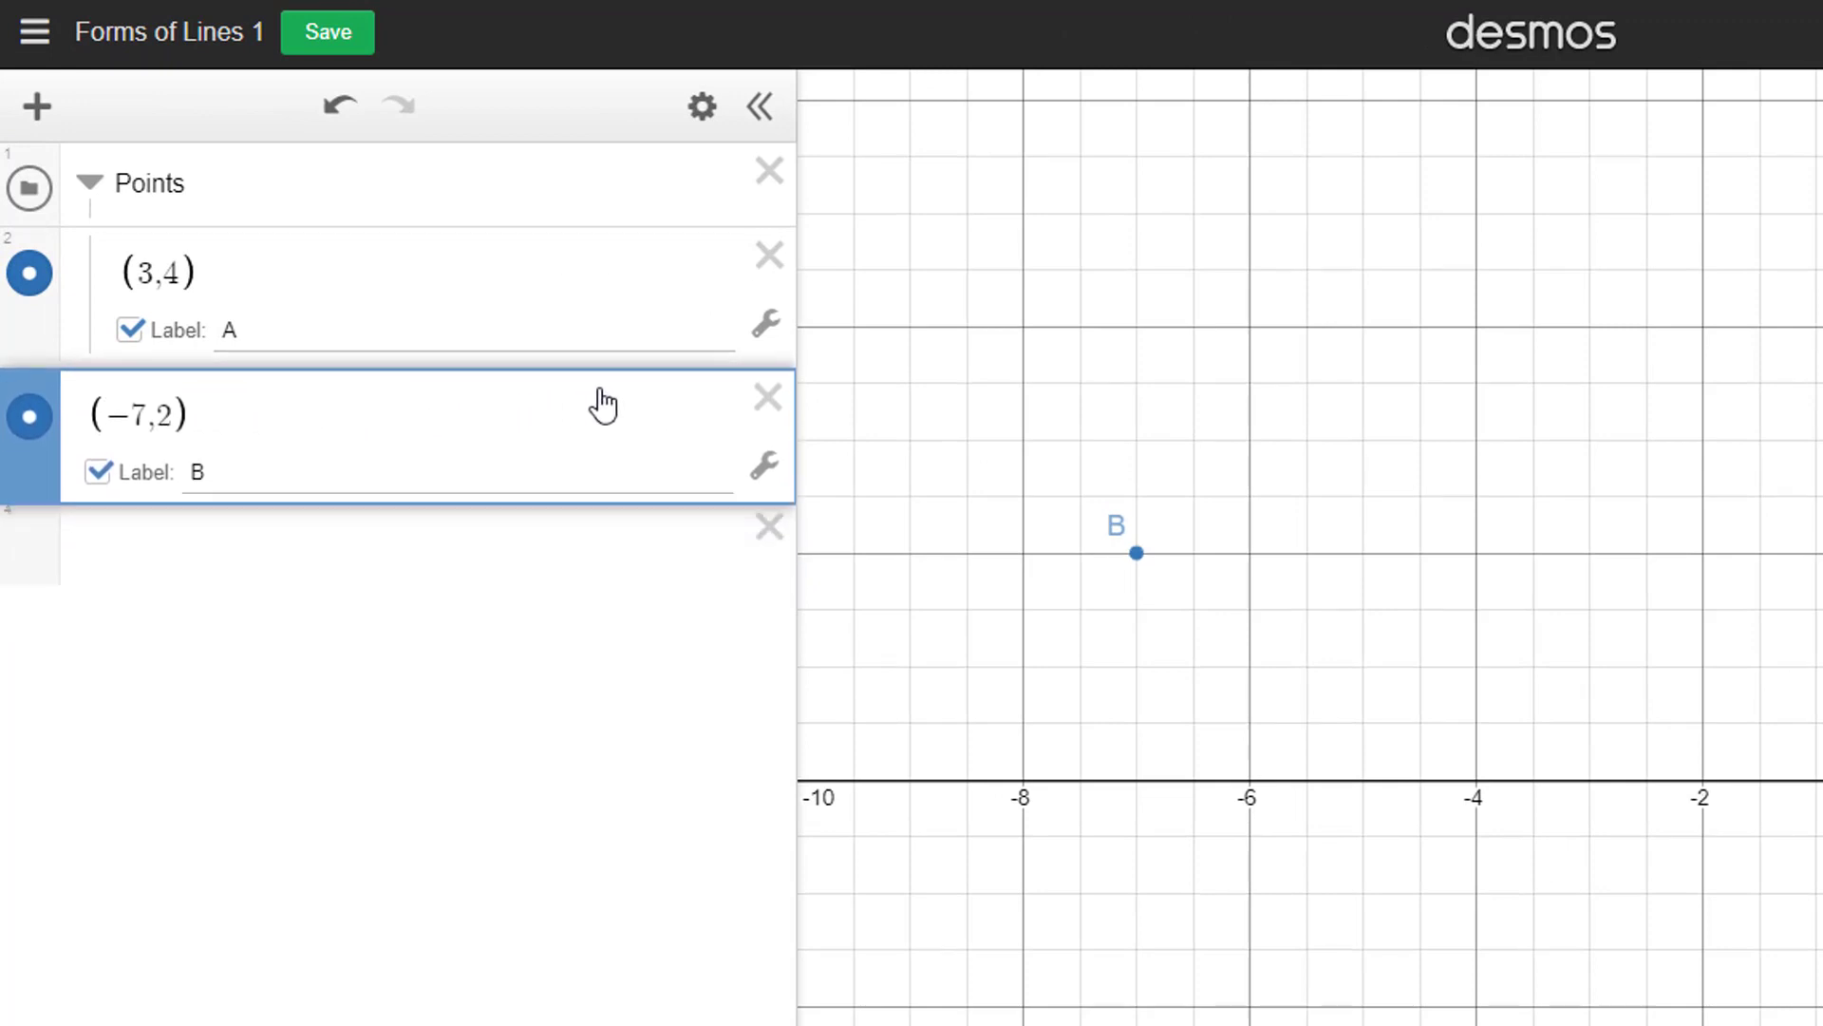
drag(604, 406, 744, 386)
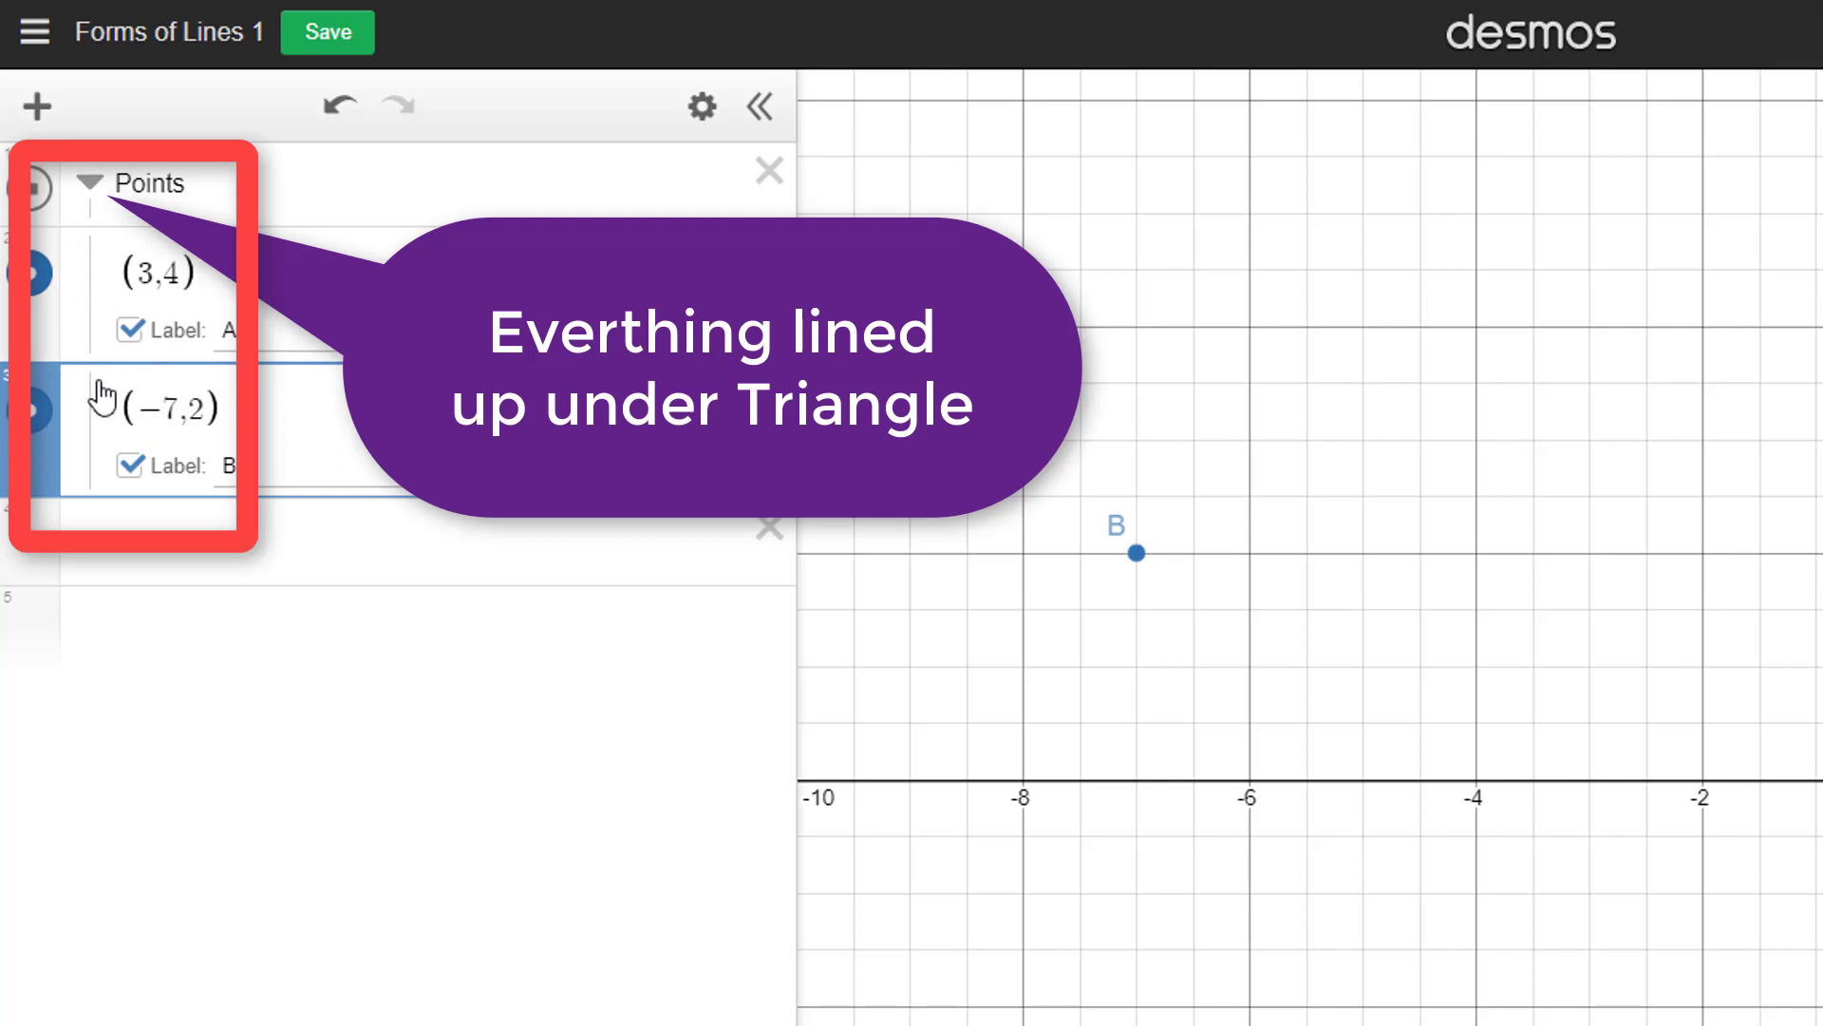
click(89, 185)
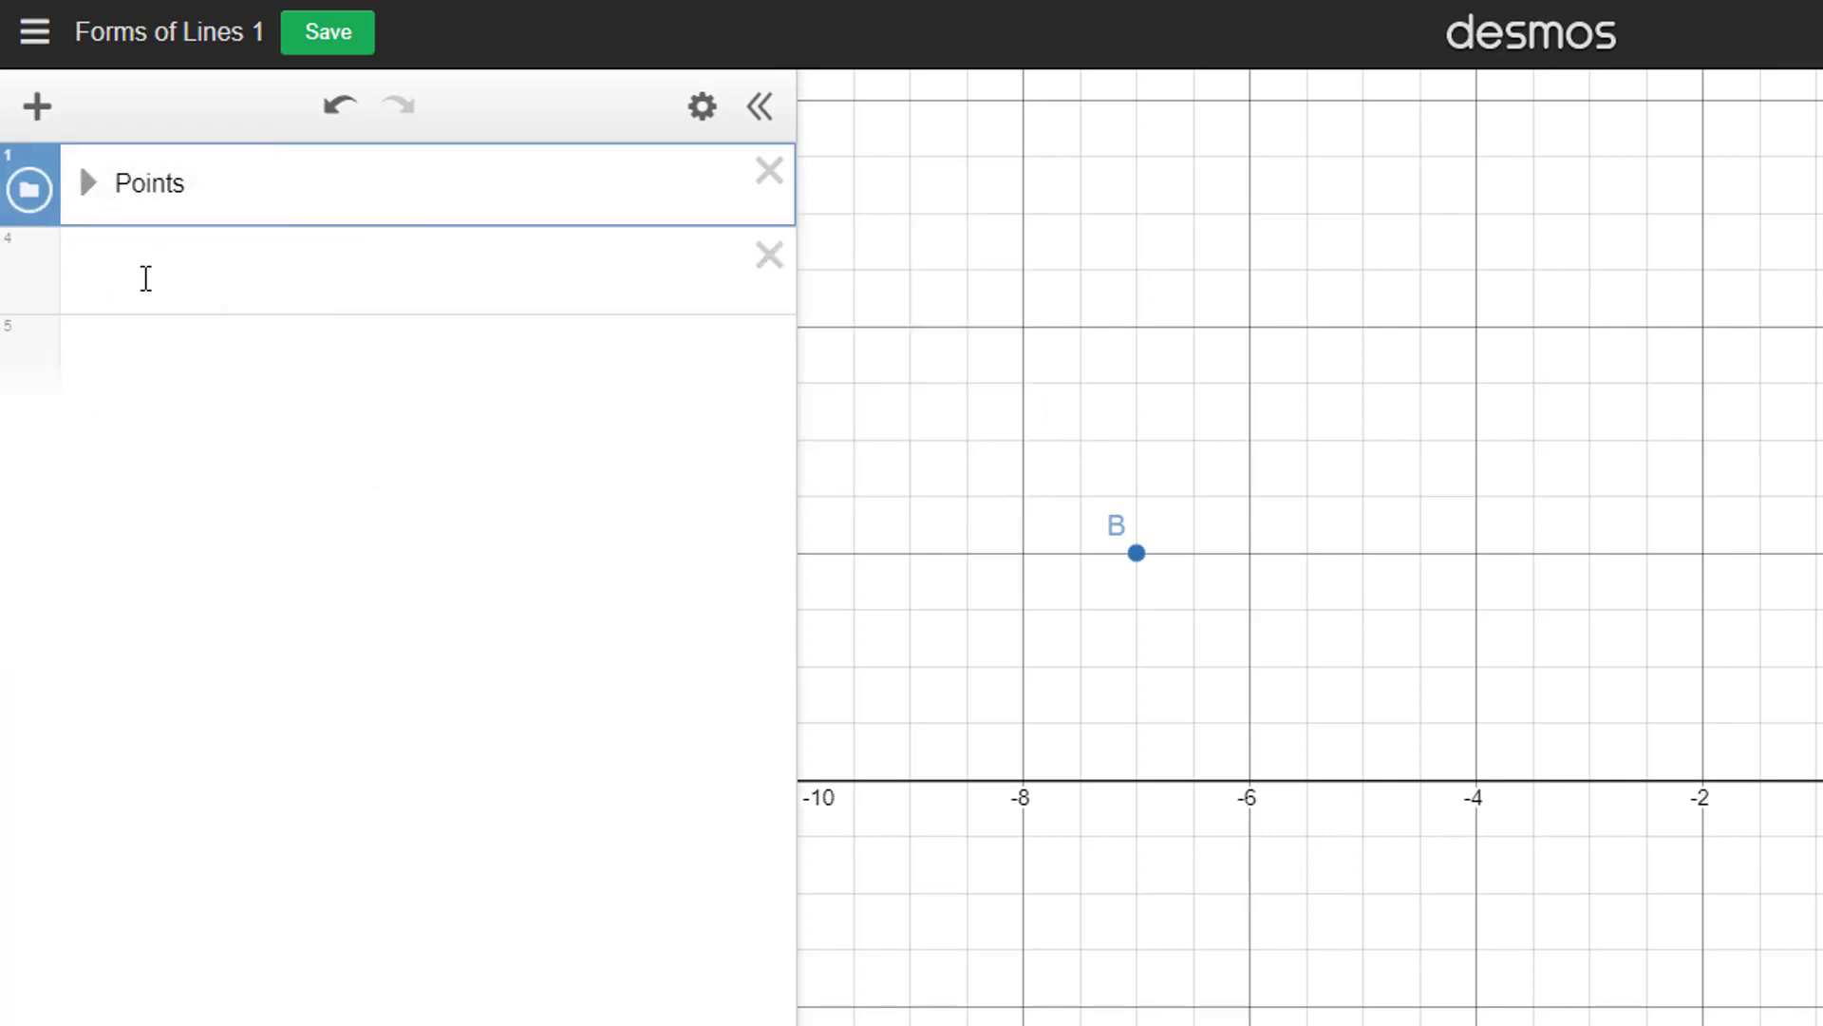
Add a folder below Points titled 'Point Slope Form (y-y1) = m(x-x1)', with an empty row inside
click(146, 278)
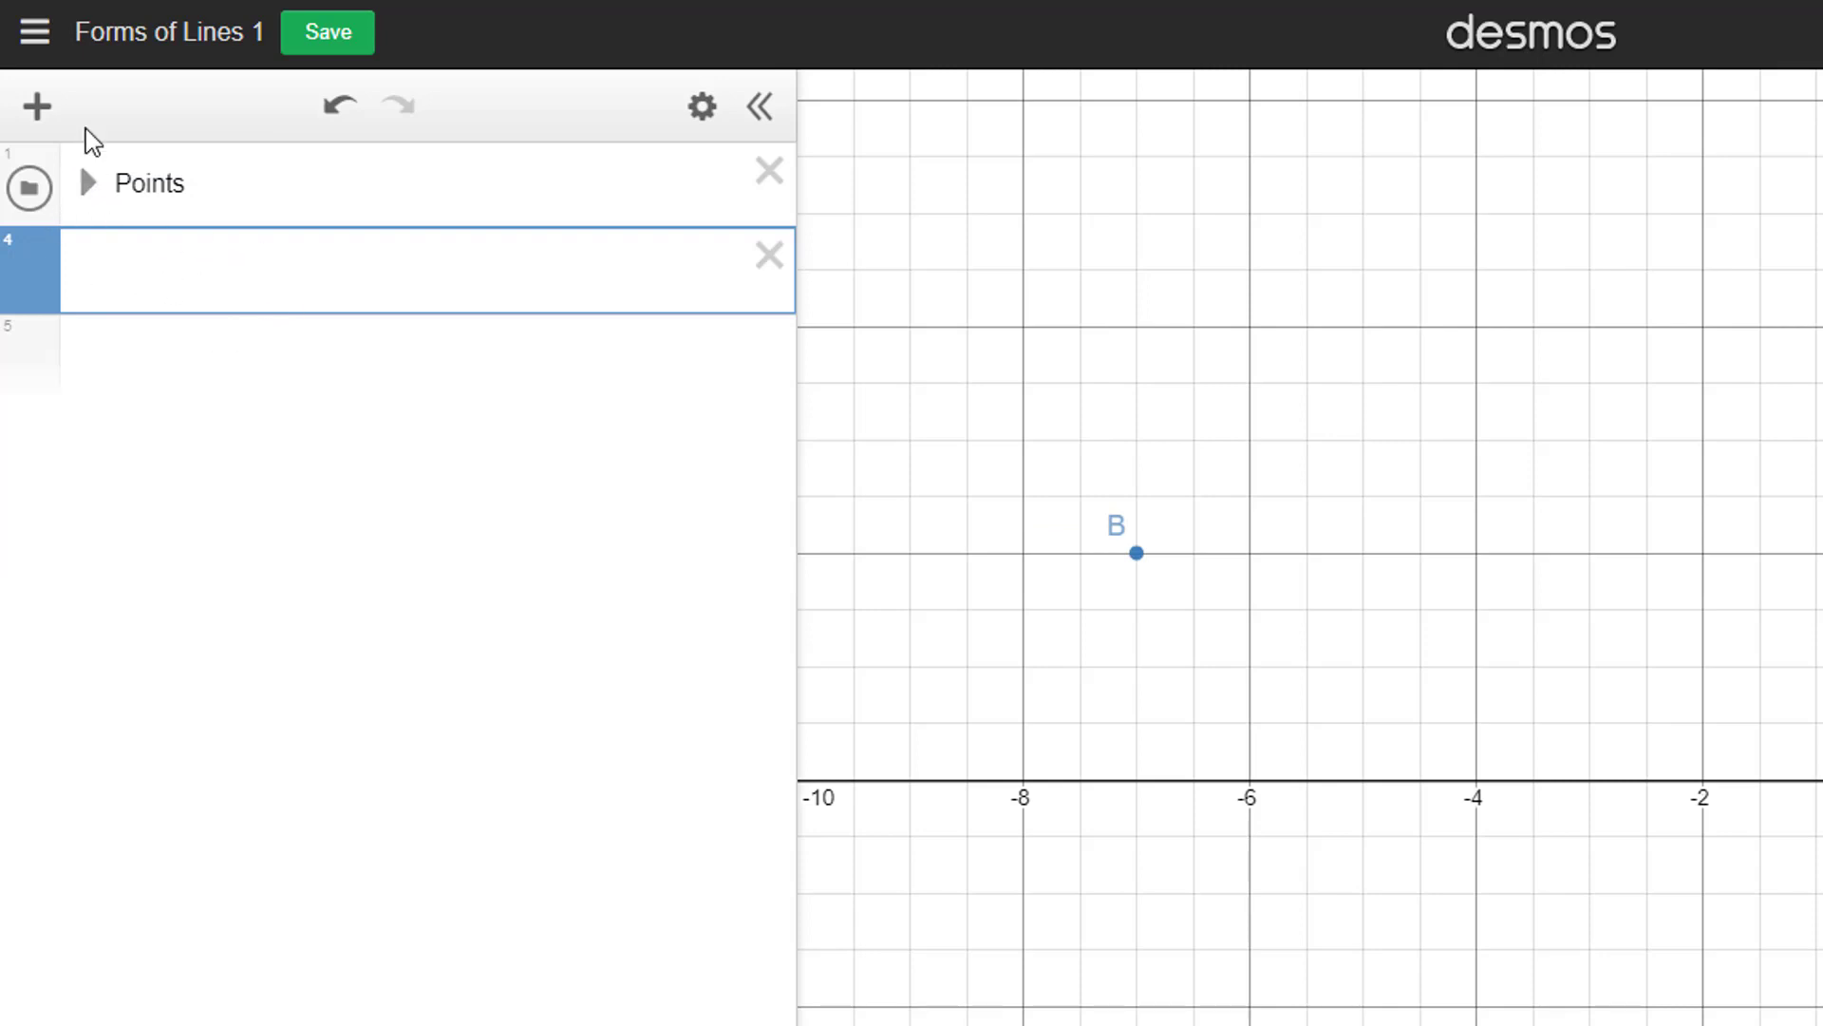
click(37, 107)
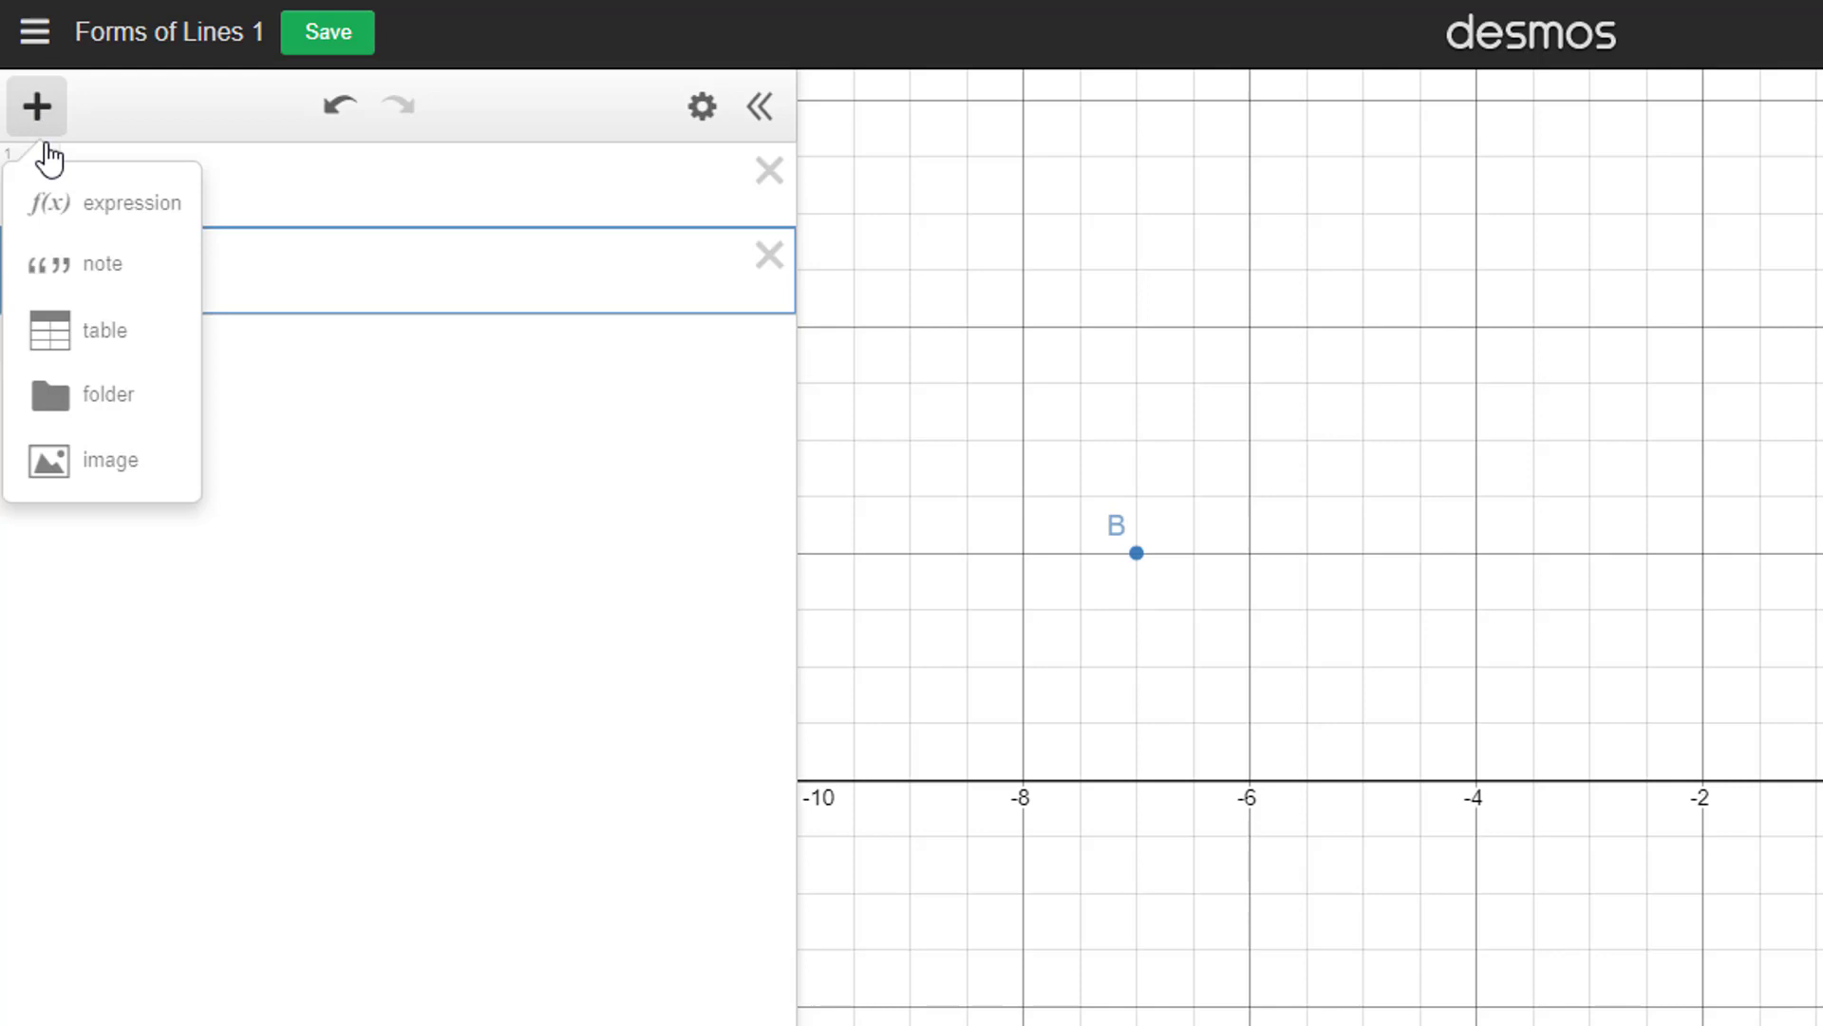
click(114, 416)
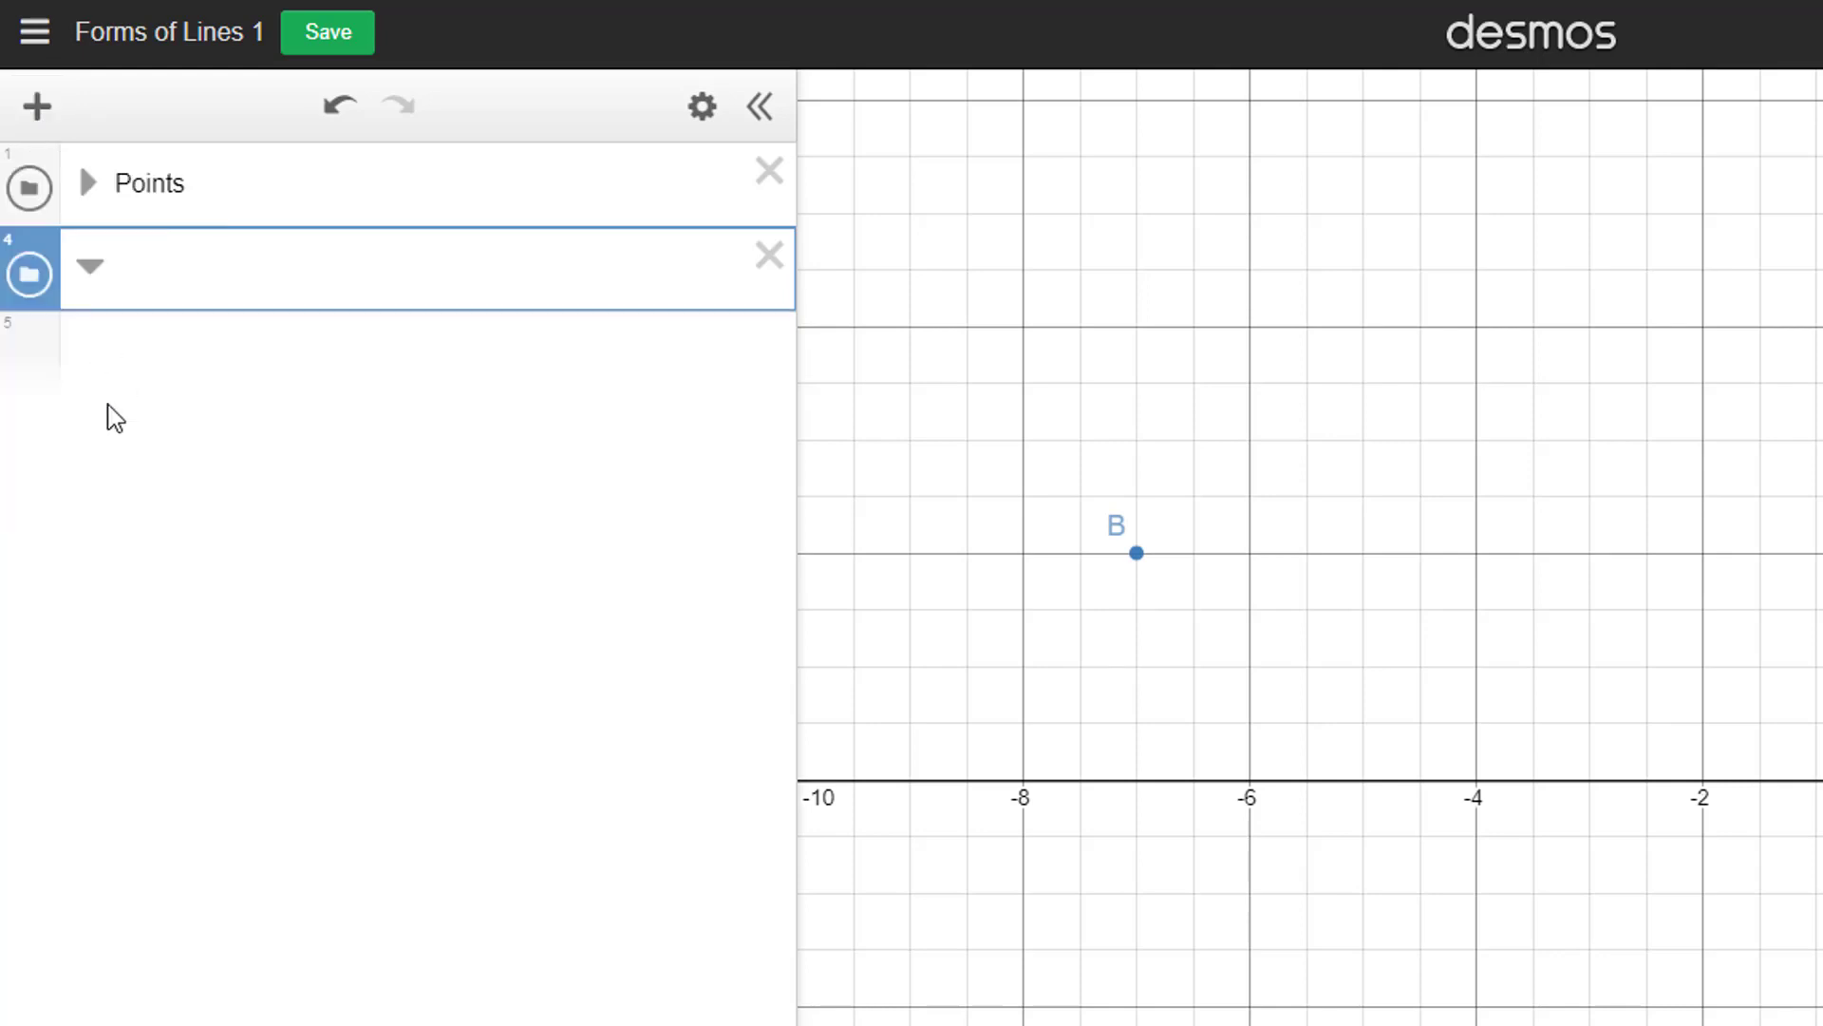
text(Point Slope Form)
key(Return)
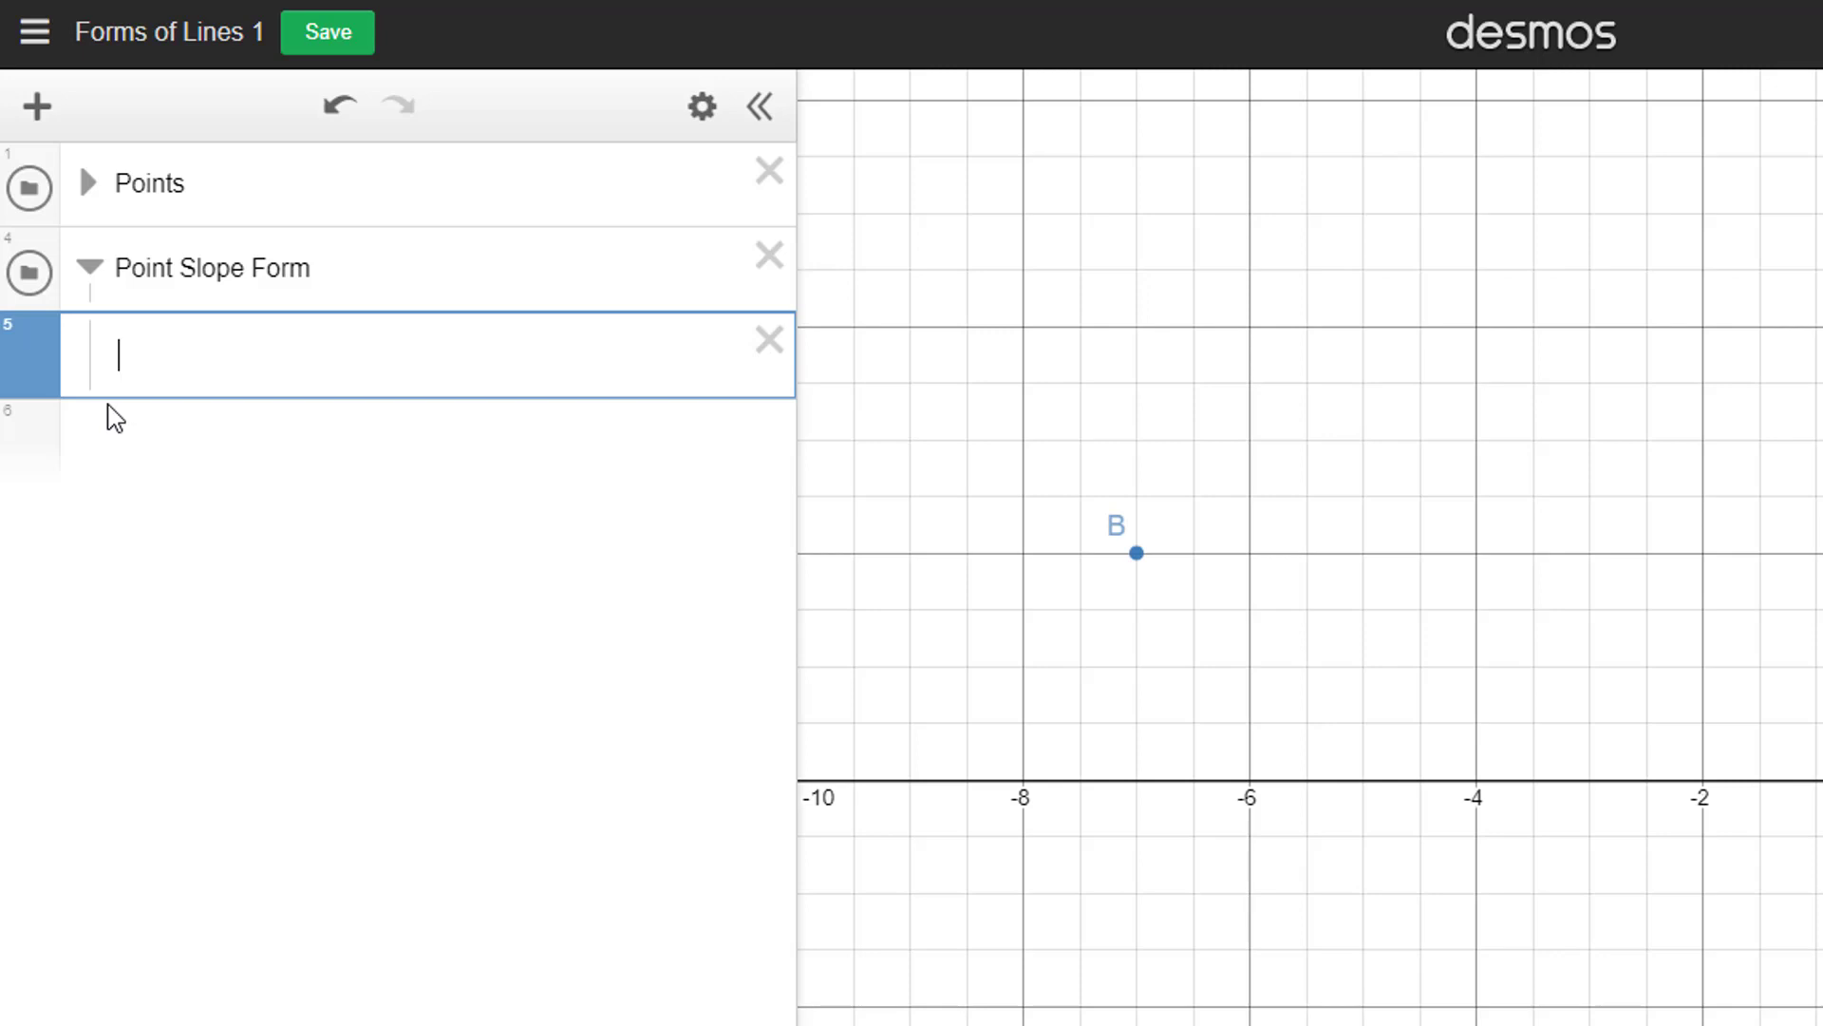
click(351, 273)
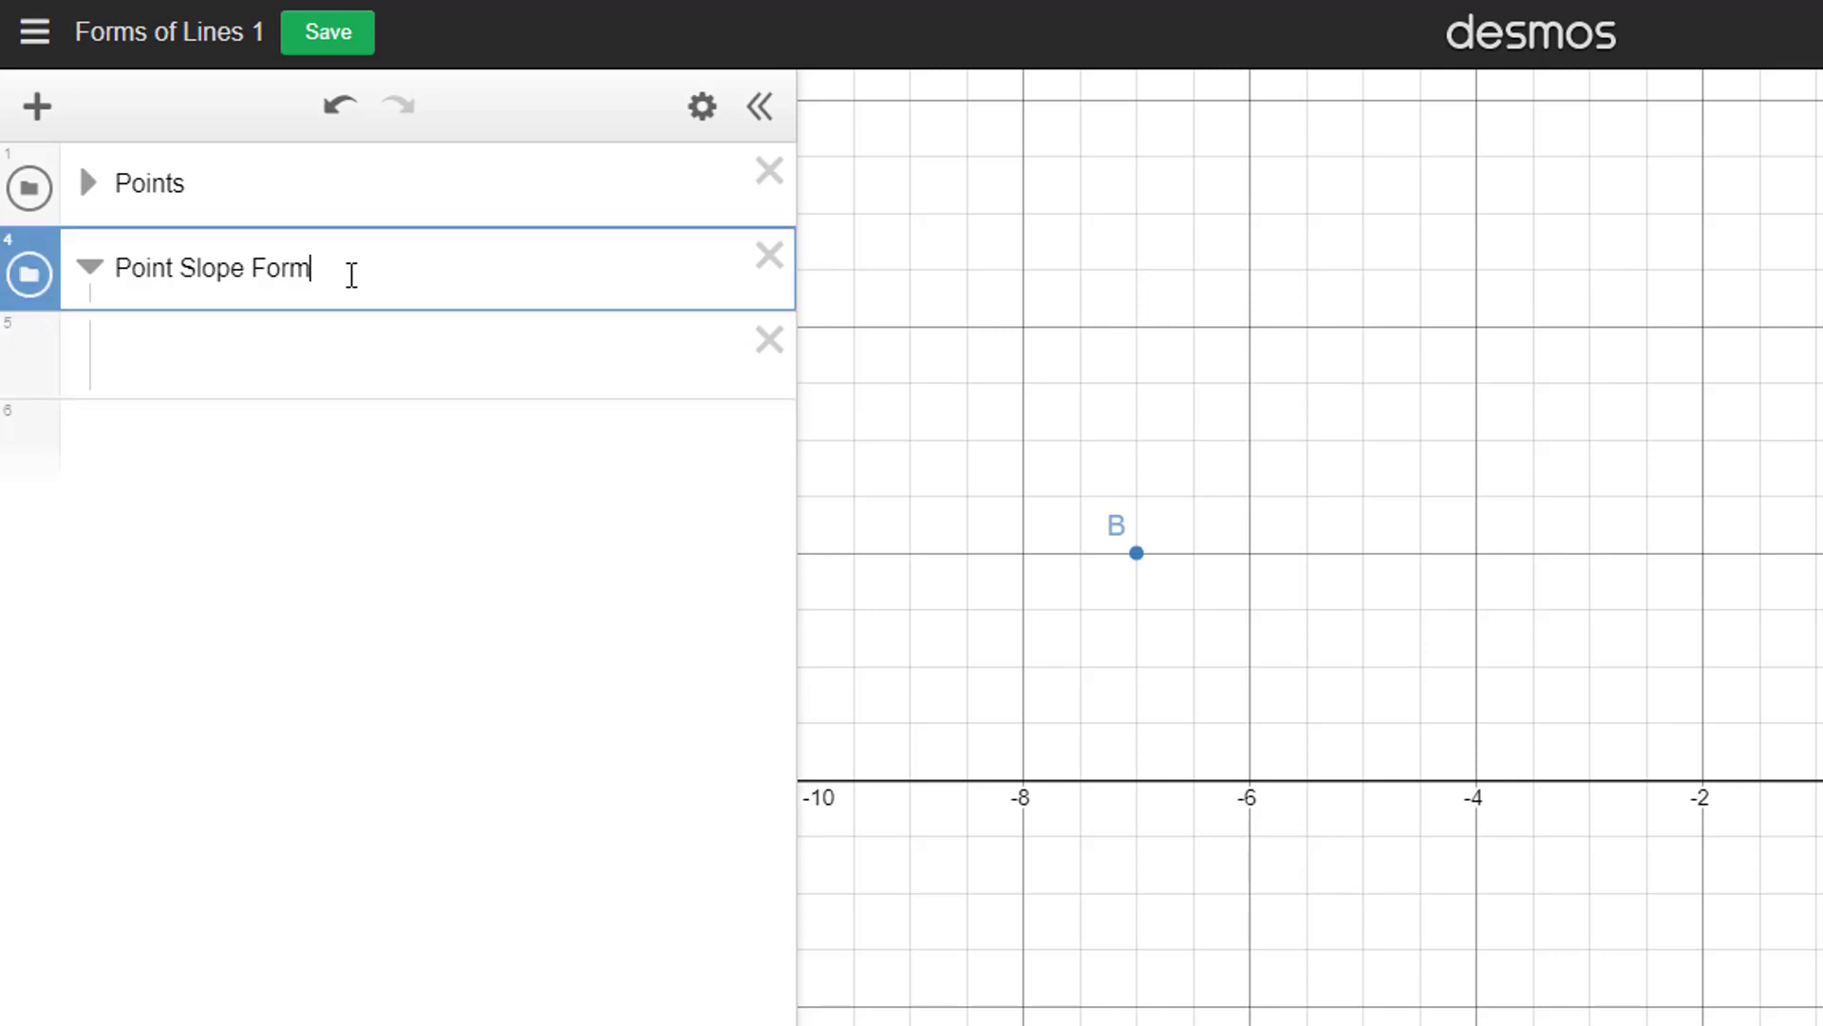
text((y-y')
key(BackSpace)
text(1) = m()
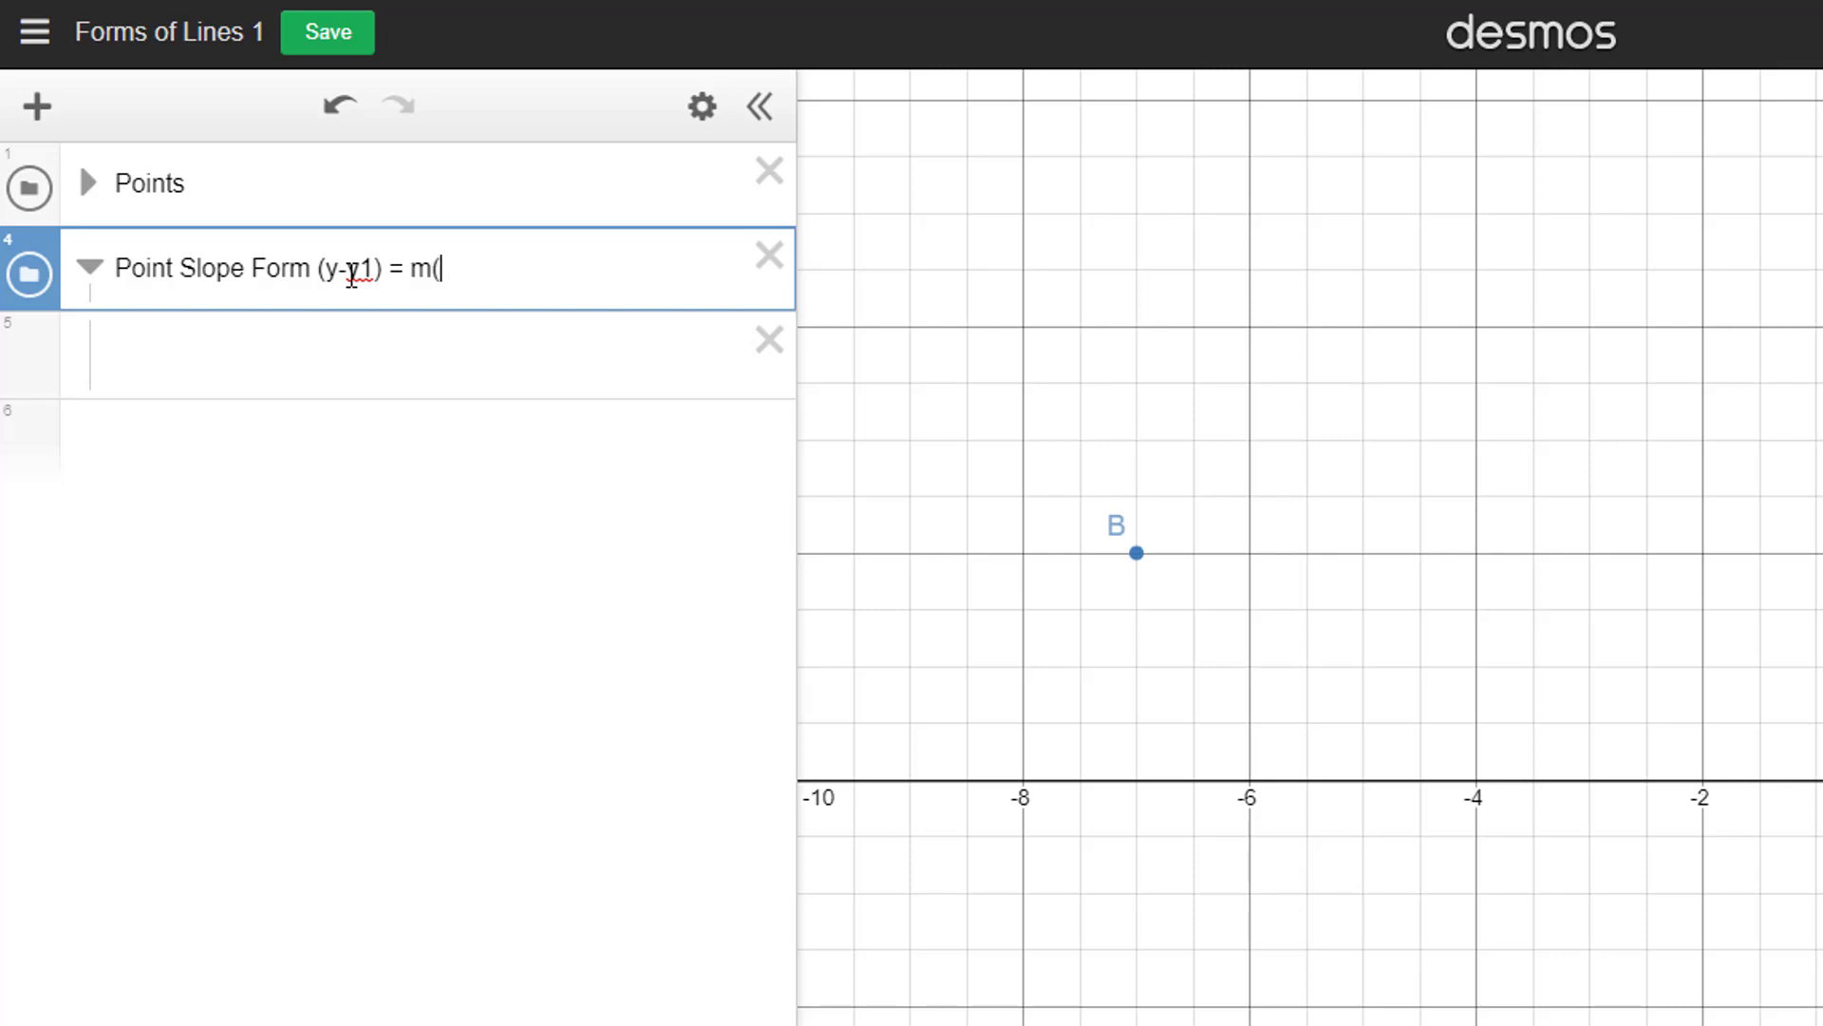
text(x-x1))
click(263, 344)
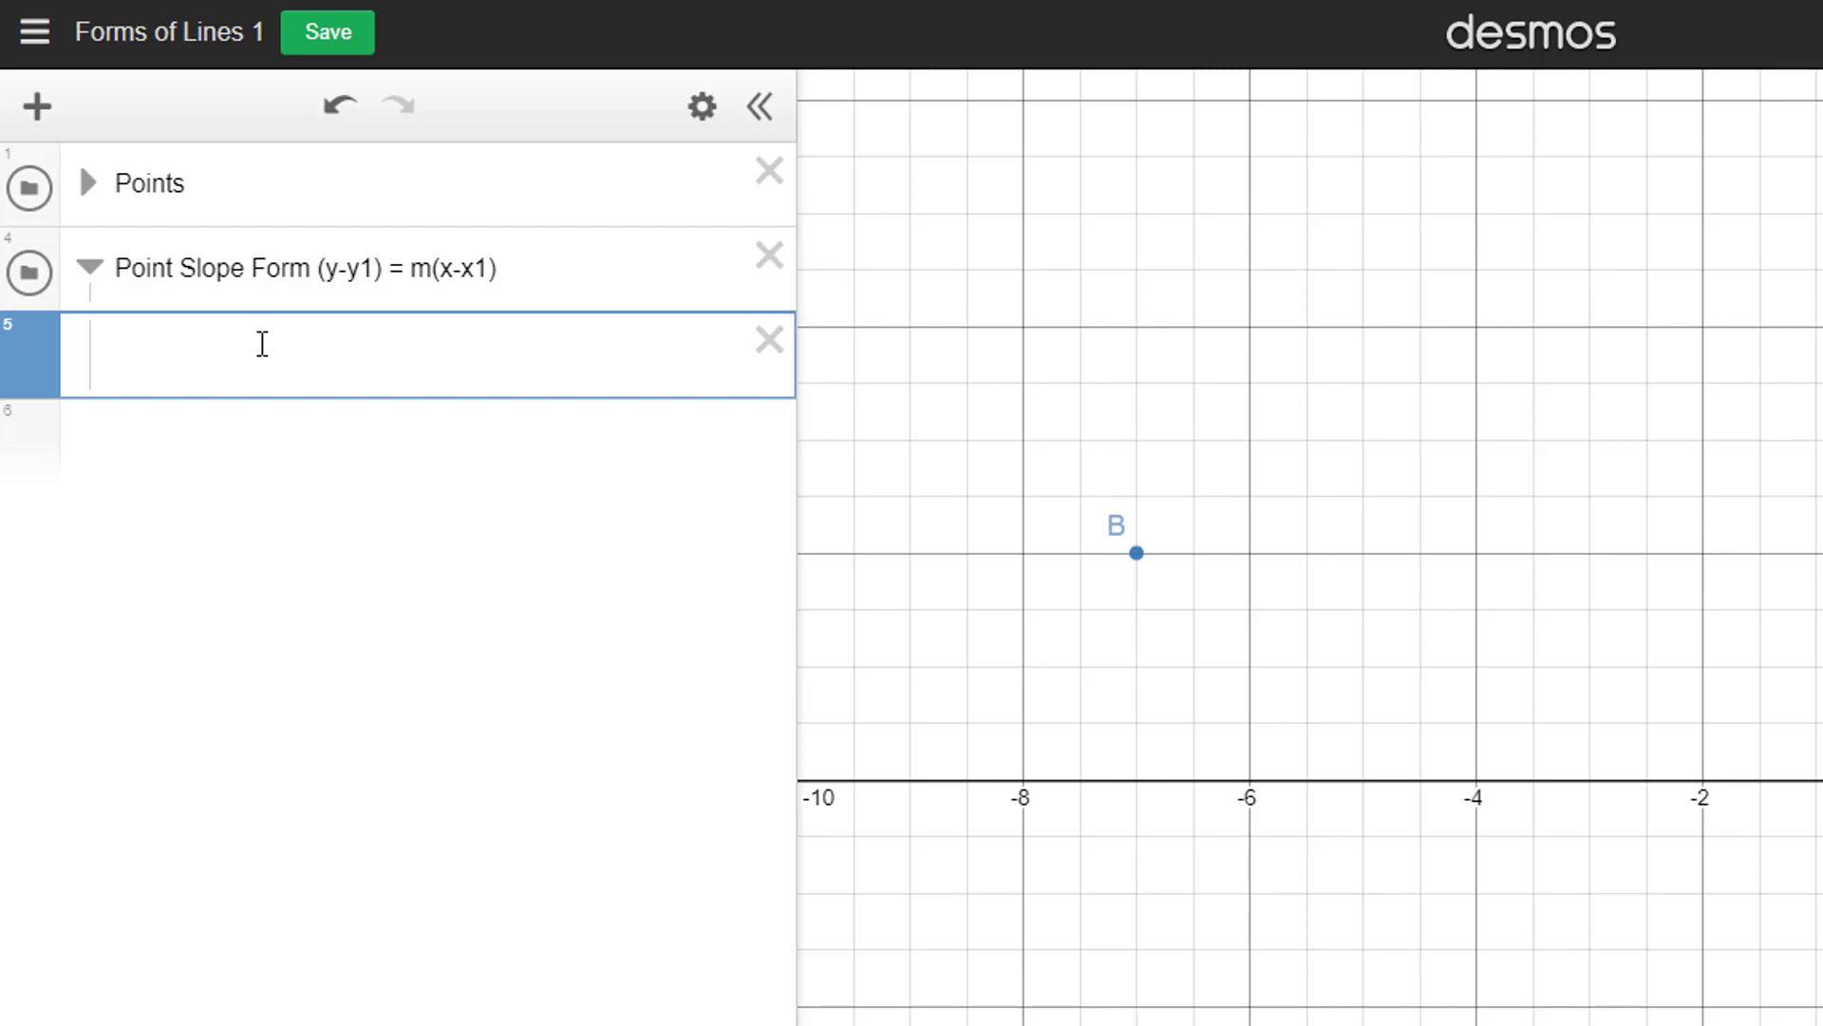
Type the point-A equation y-4=1/5(x-3), expanding the Points folder for reference
text(y-)
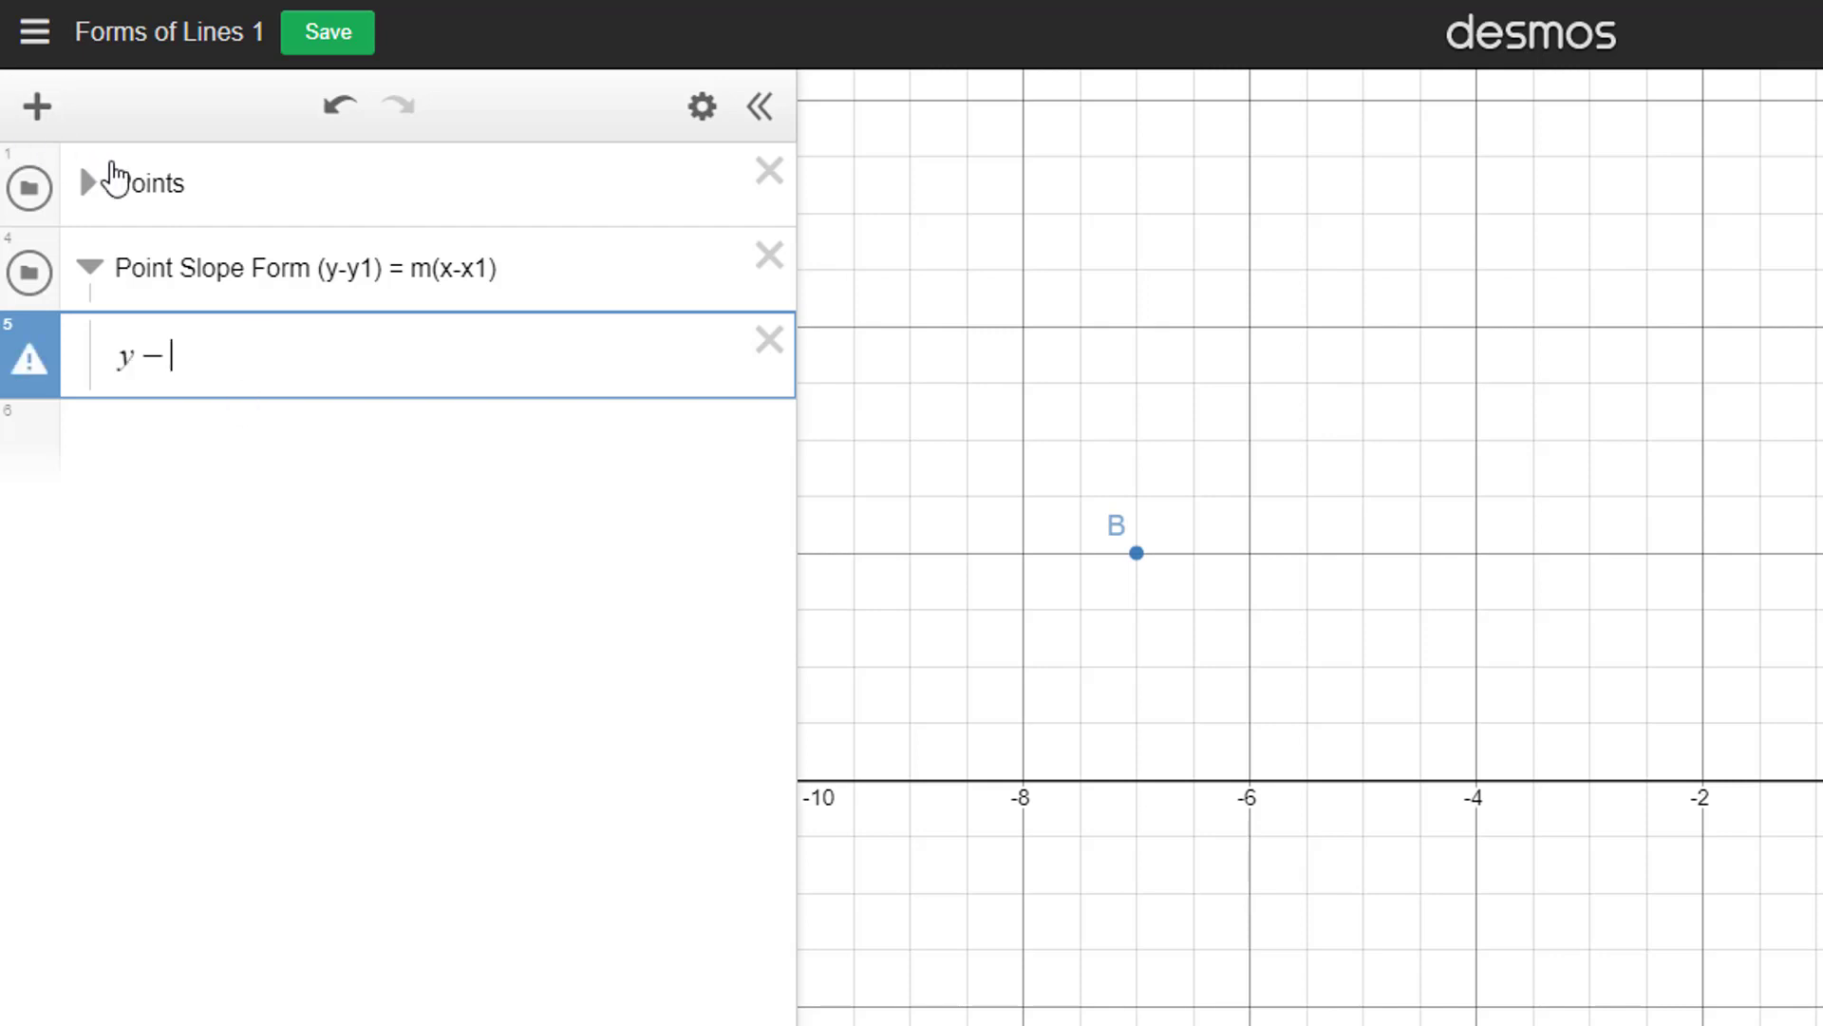
click(84, 186)
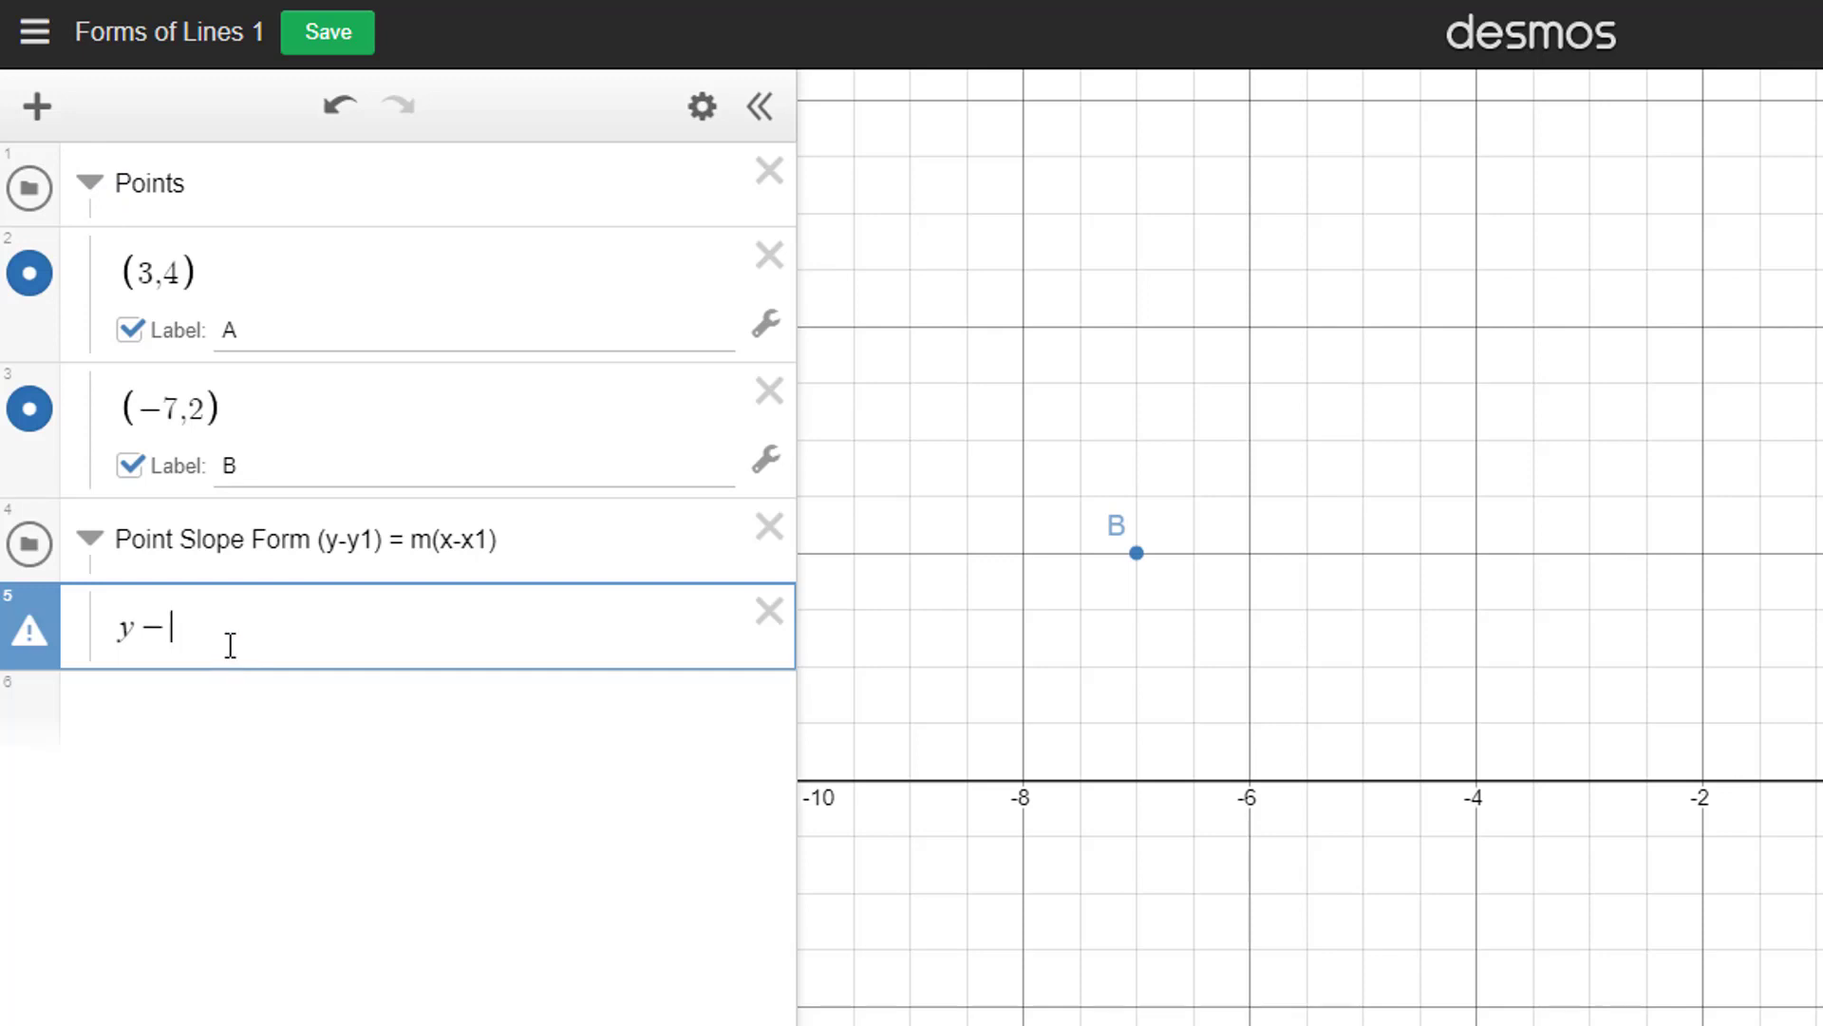
text(4=1/5)
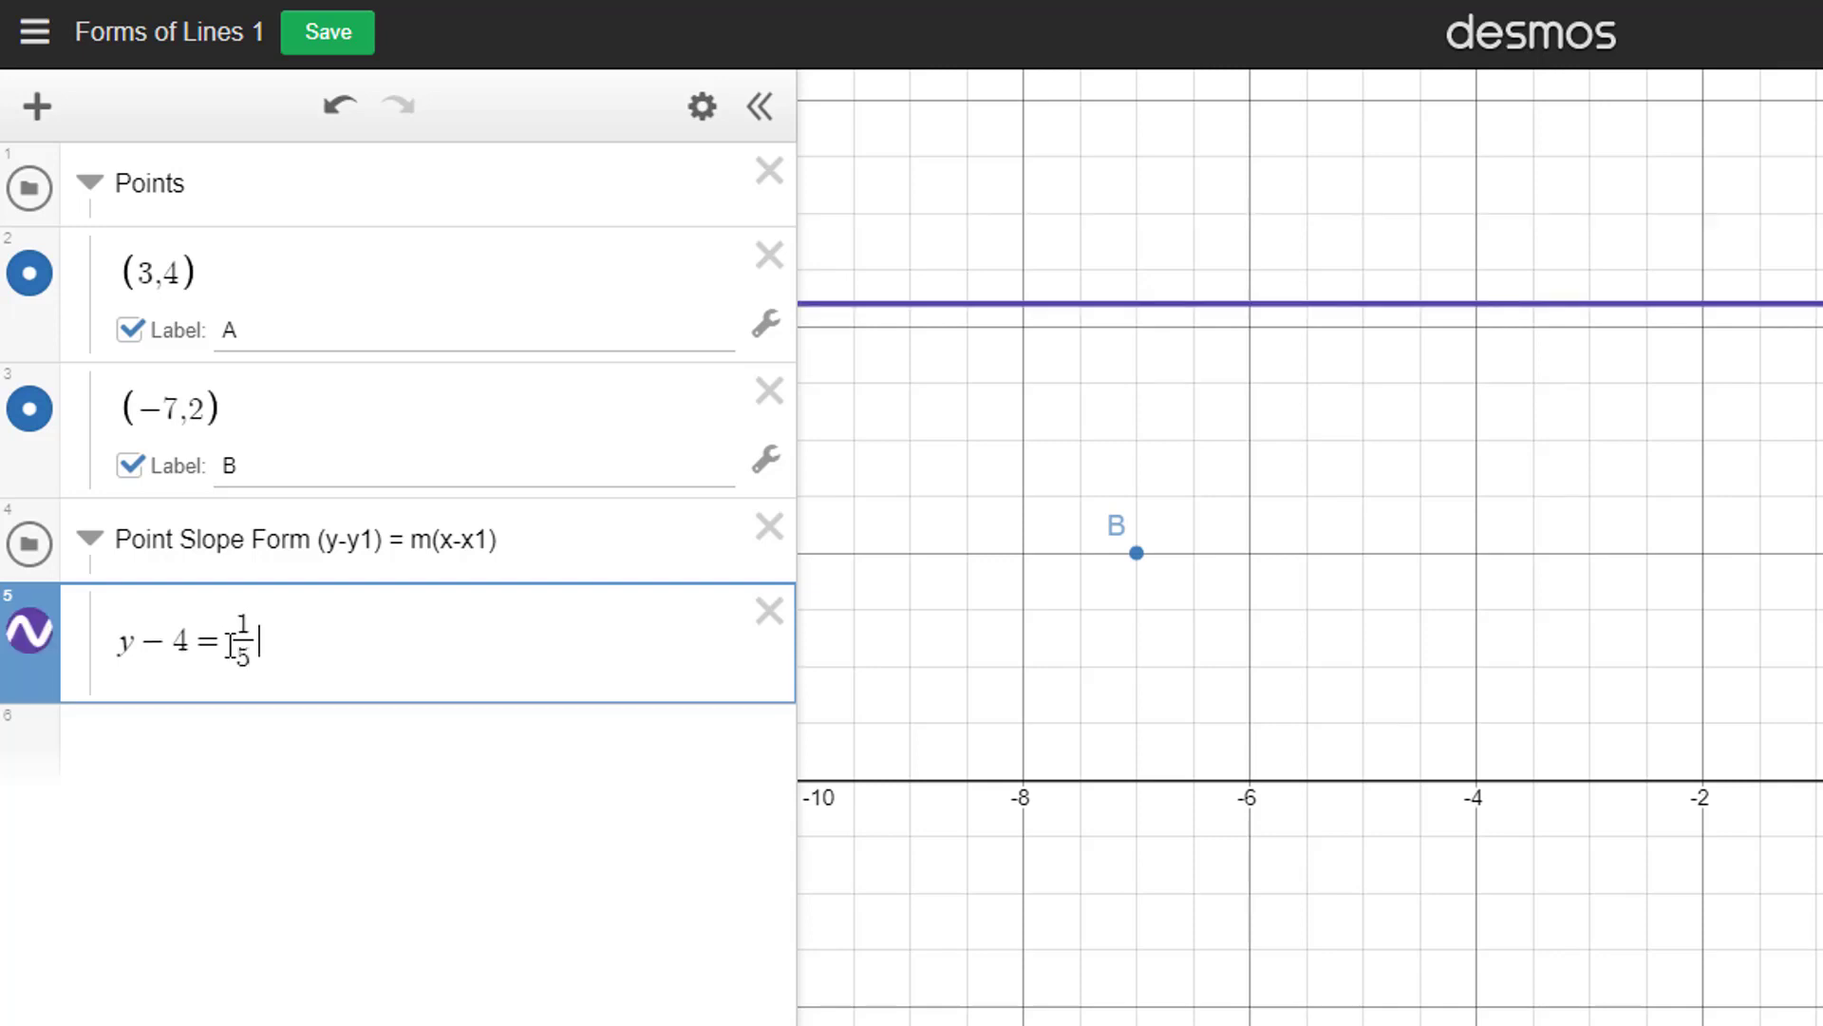
text((x)
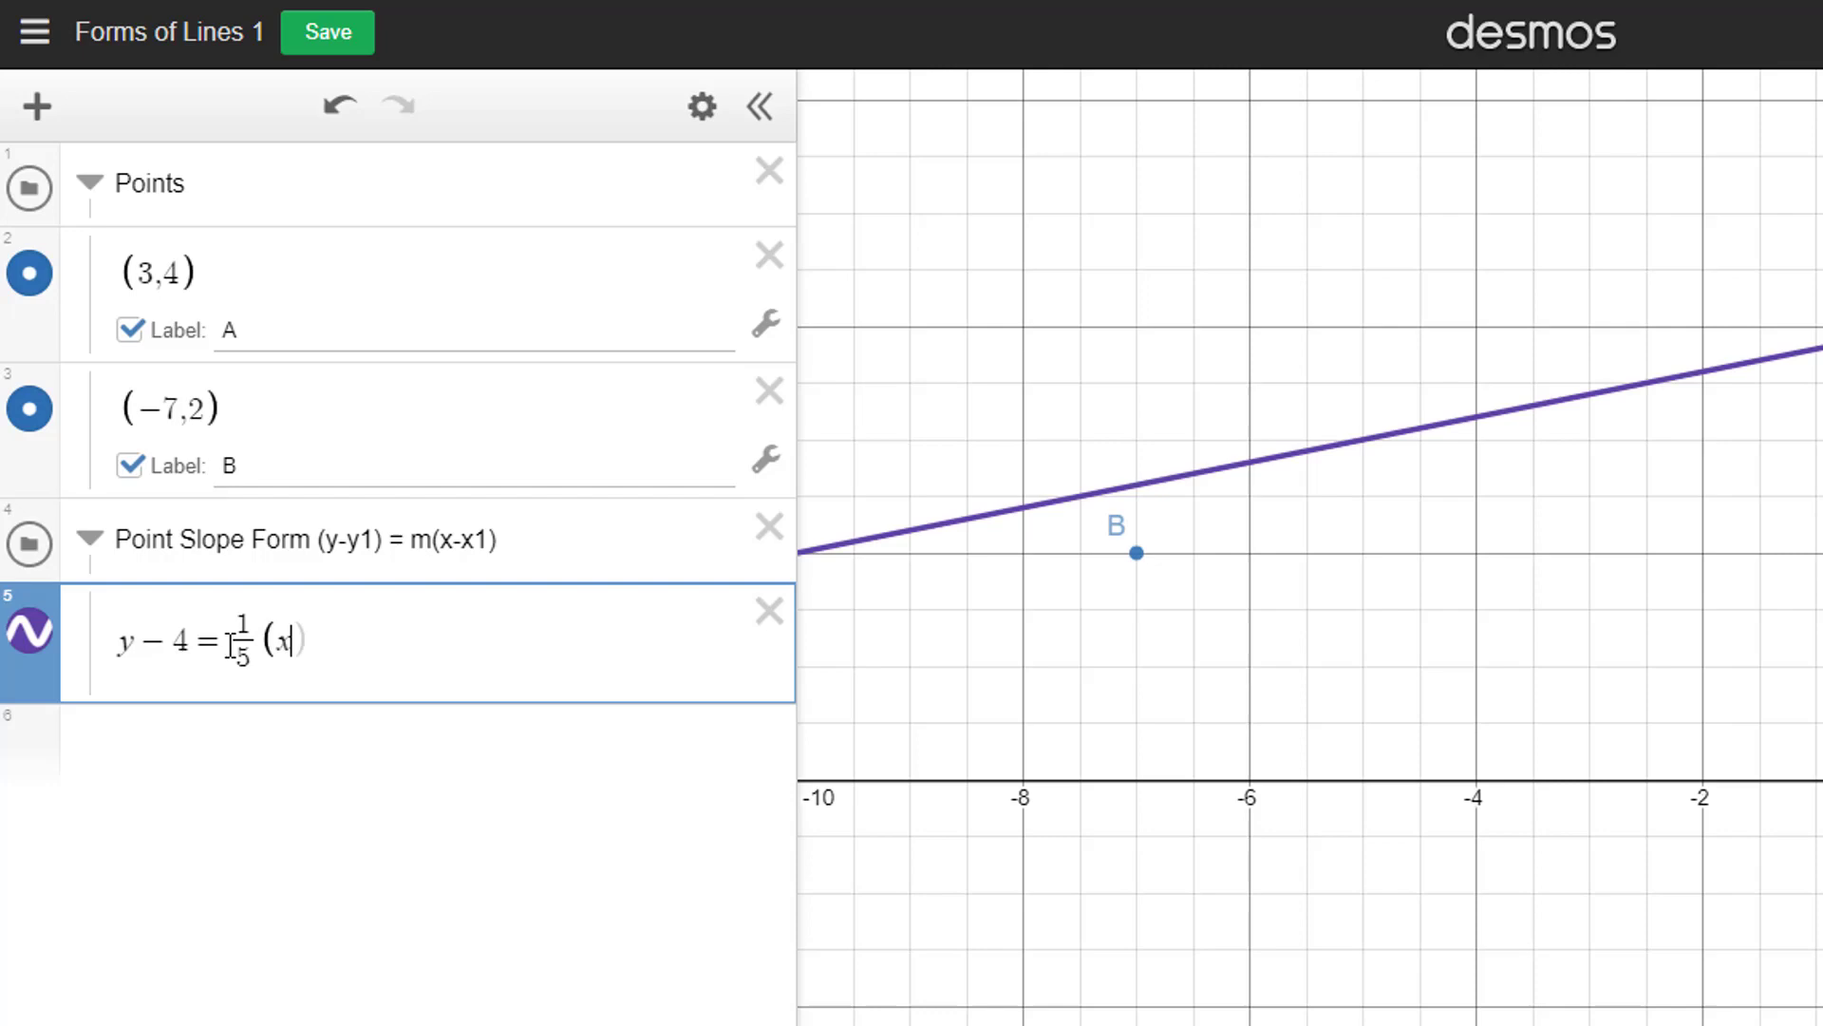
text(-3)
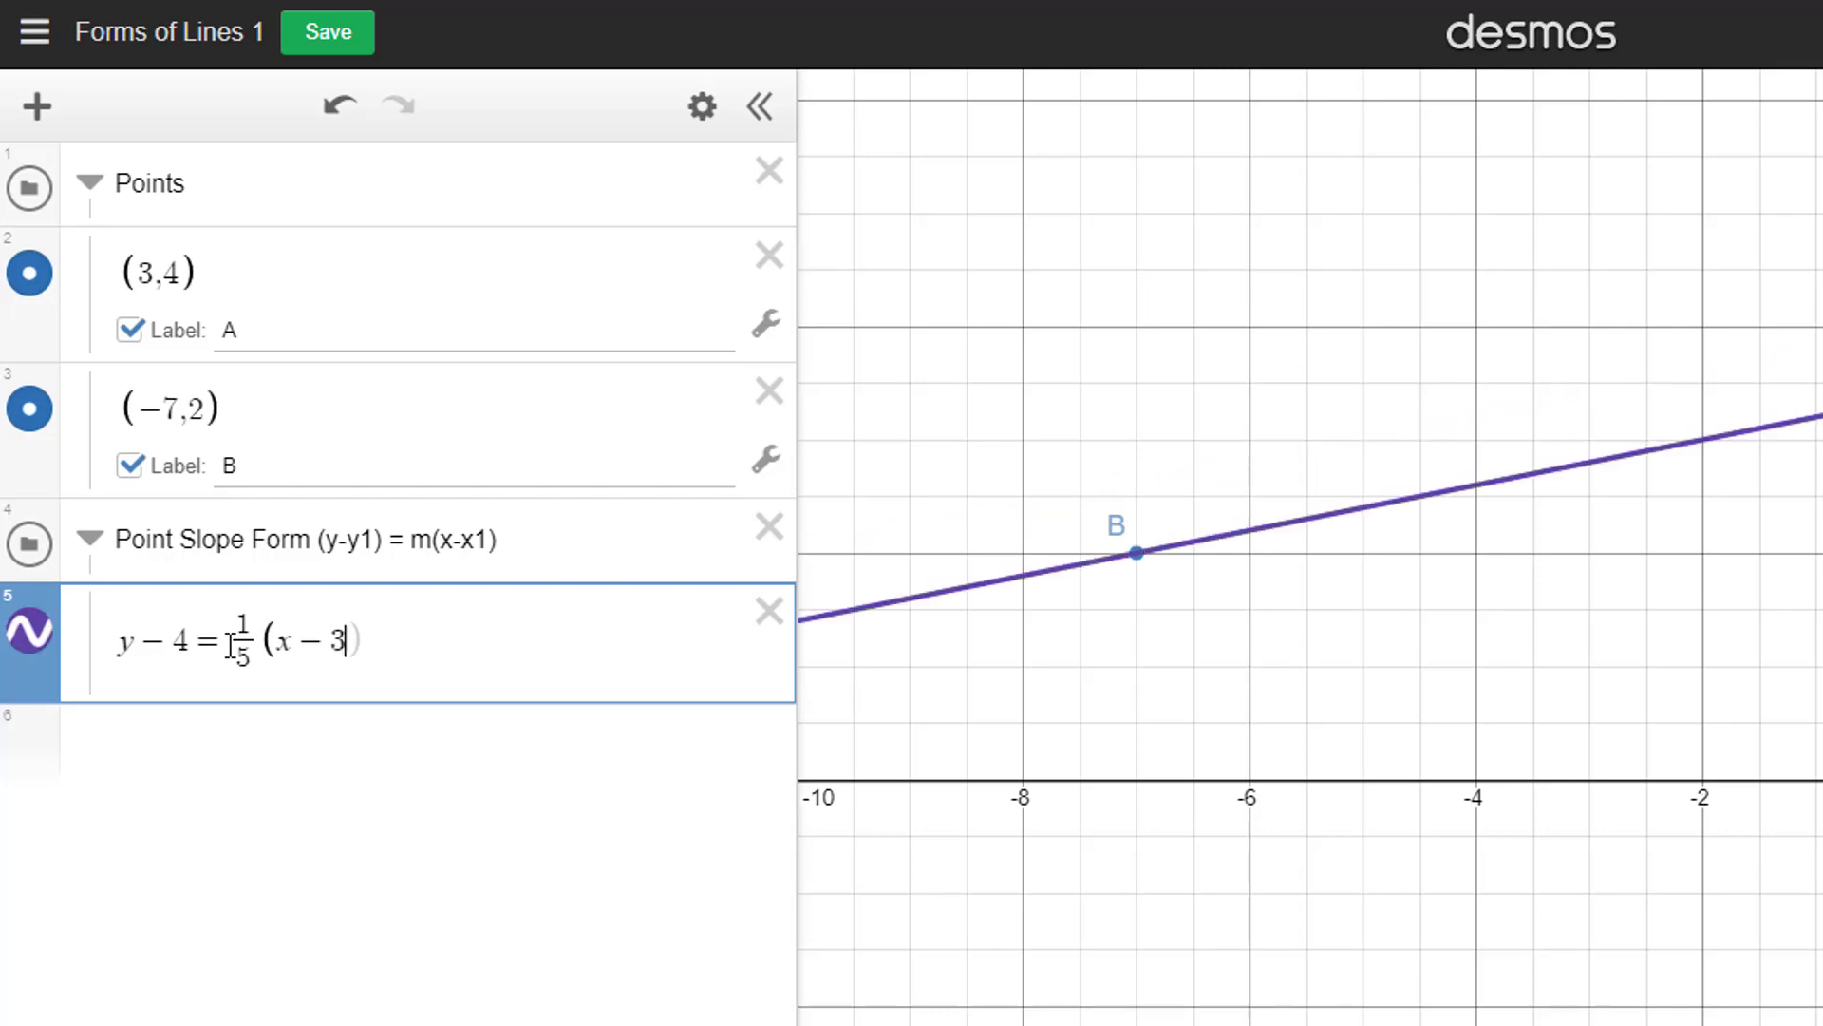
text())
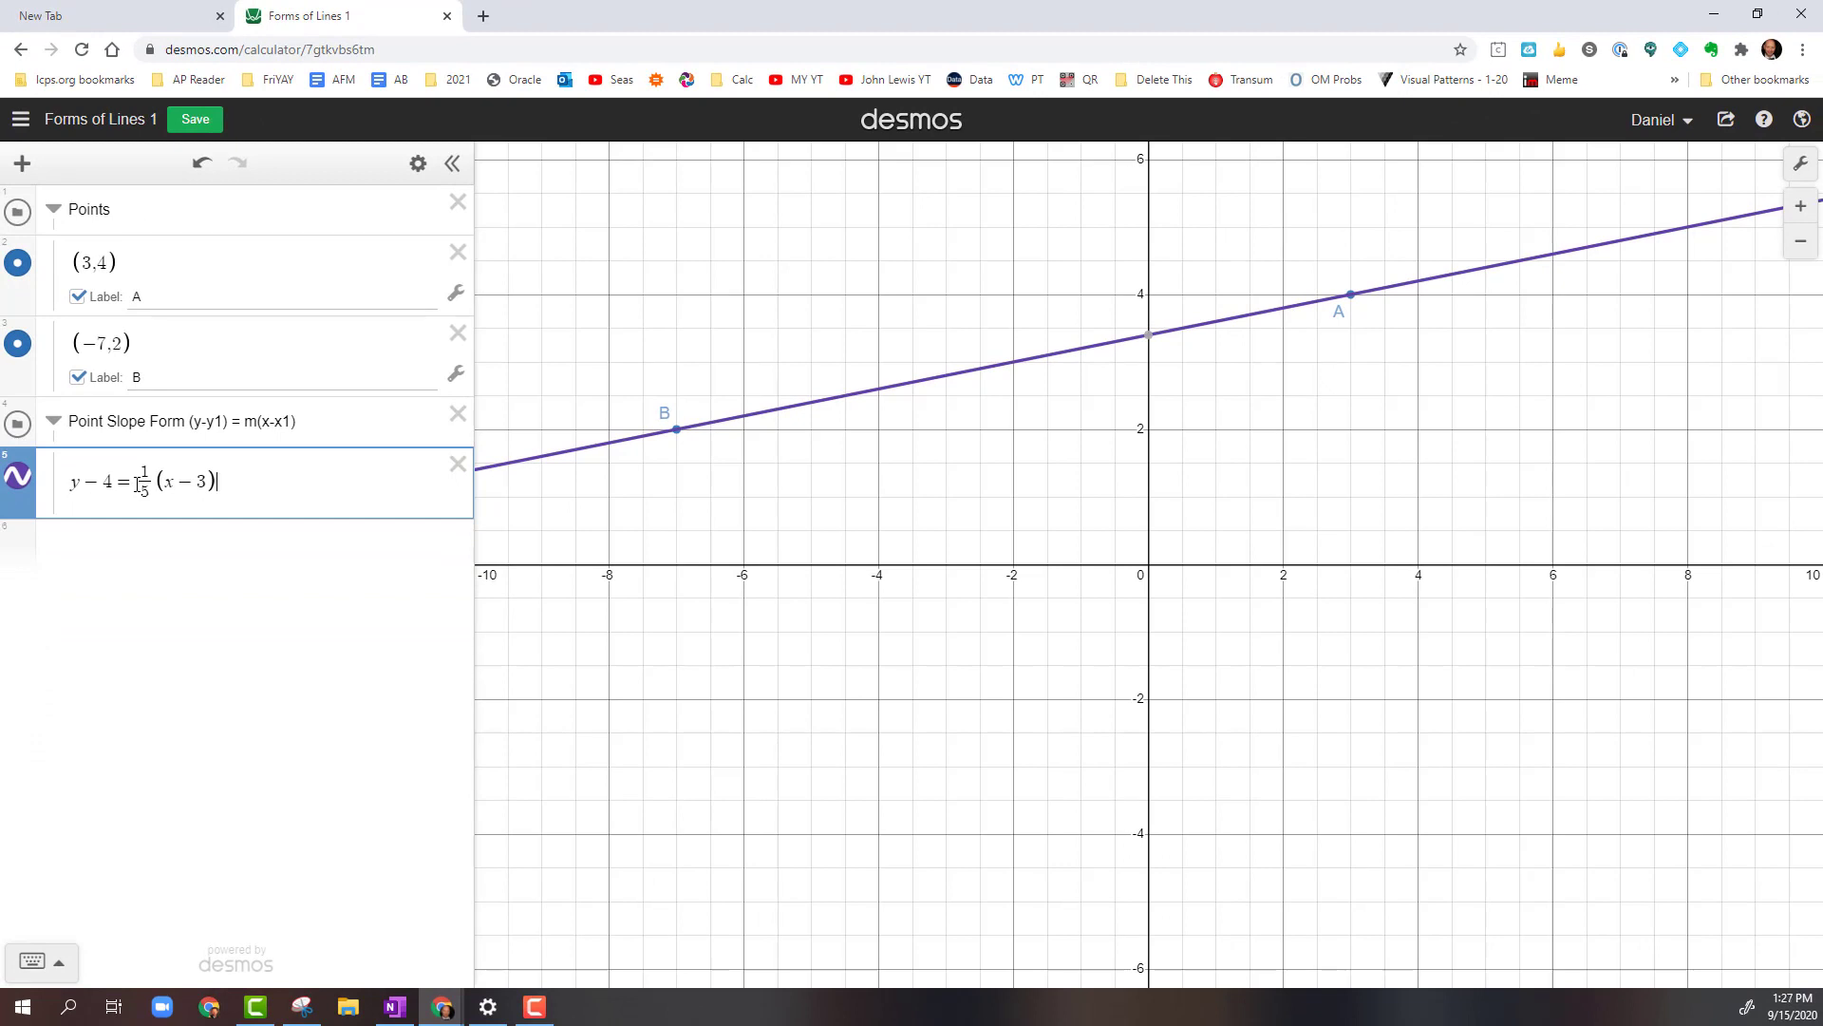
Add a new row with the point-B equation y-2=1/5(x+7)
key(Return)
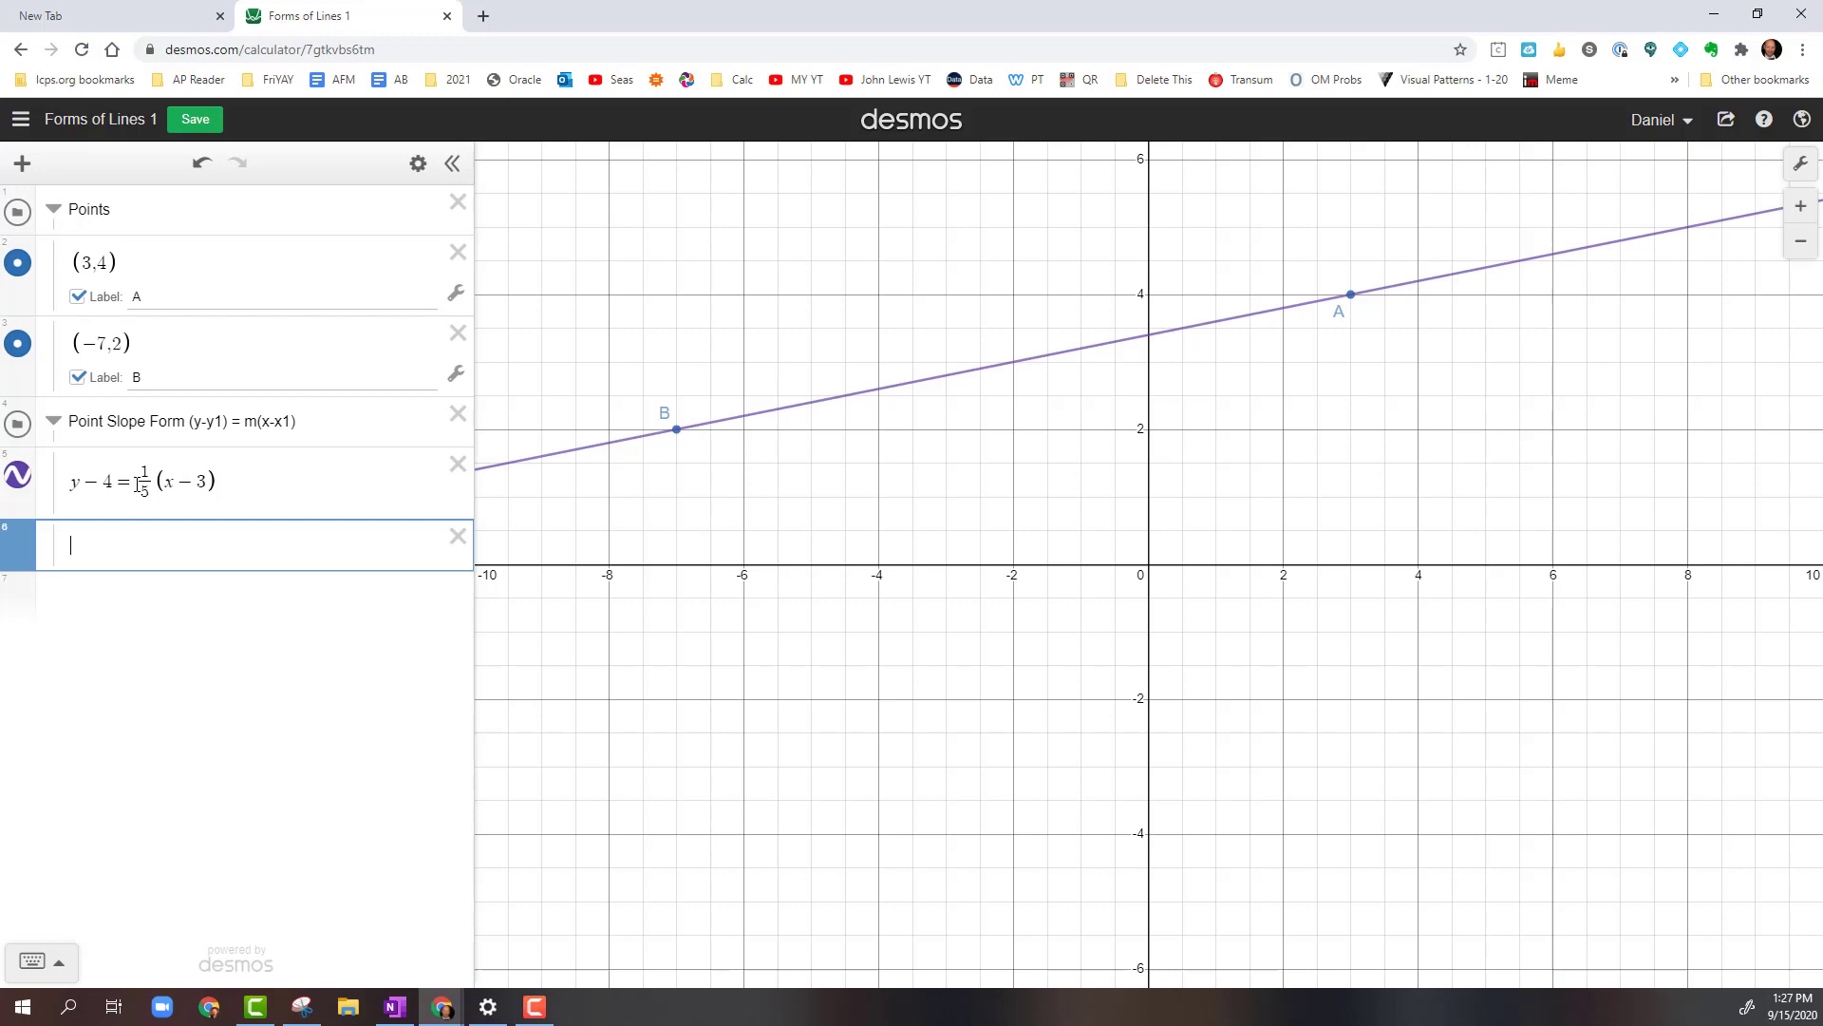
text(y-2=1/5)
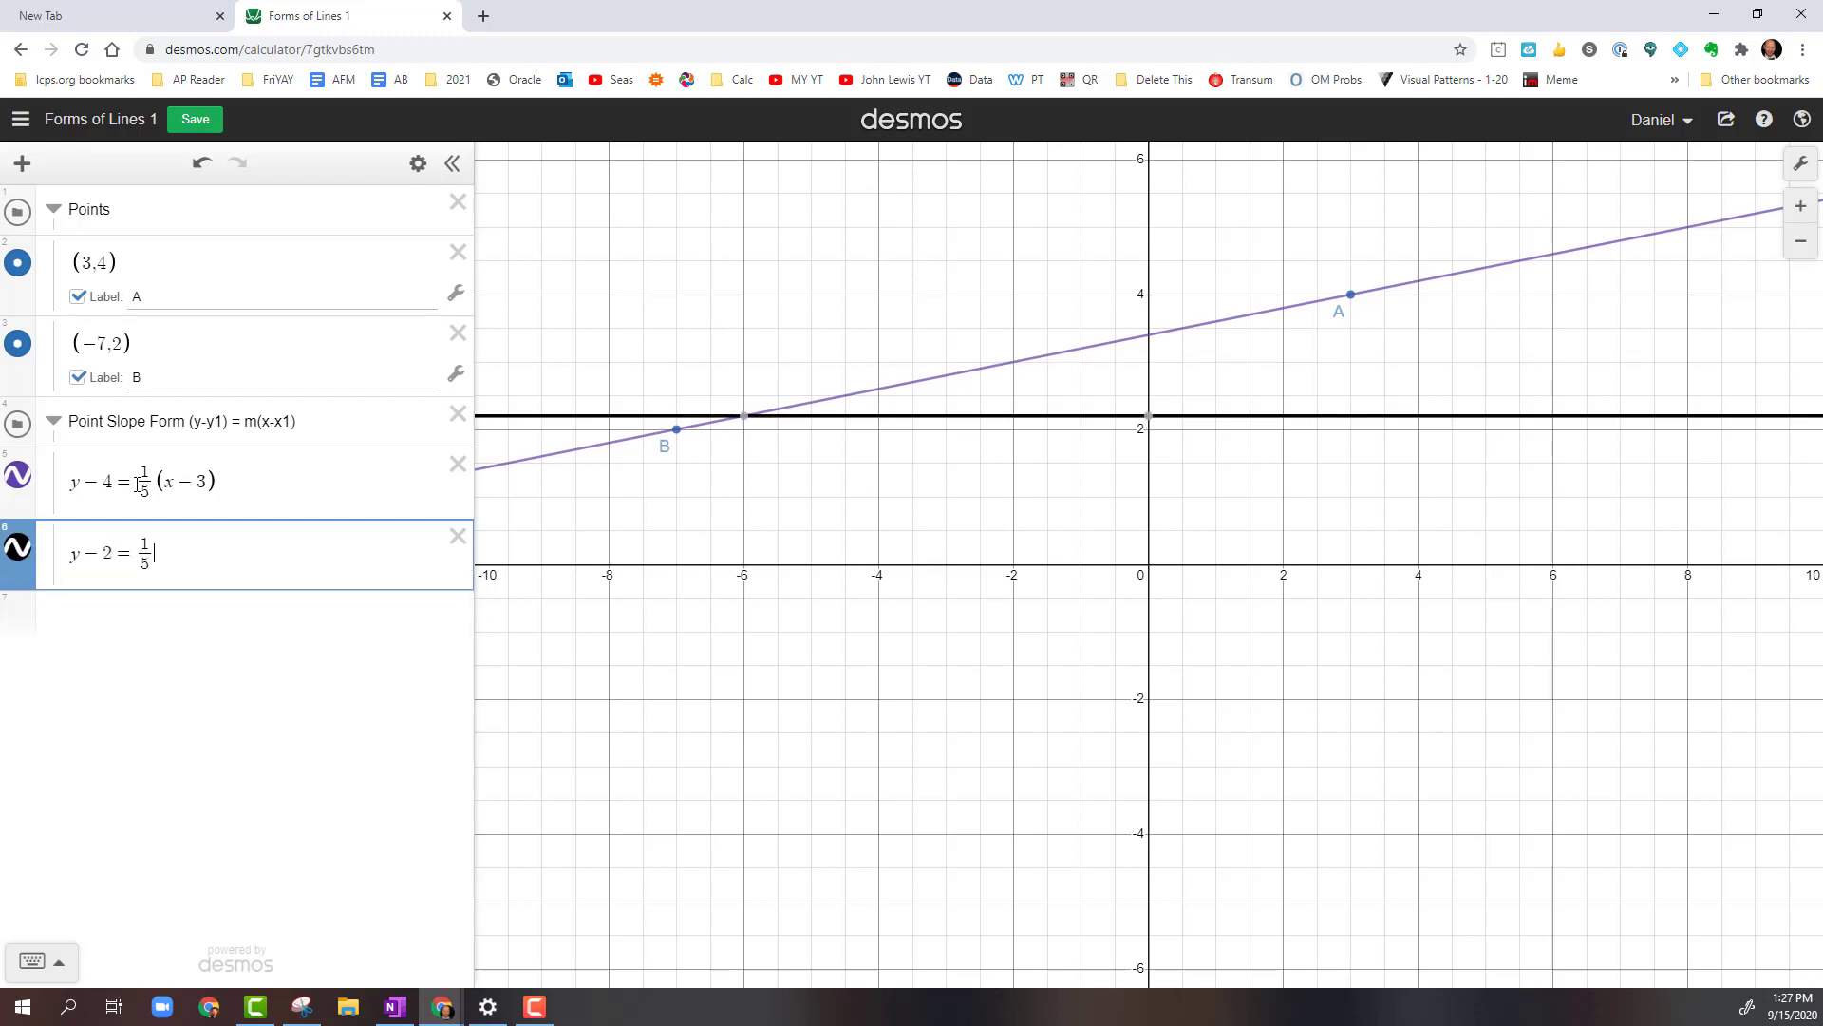
text(()
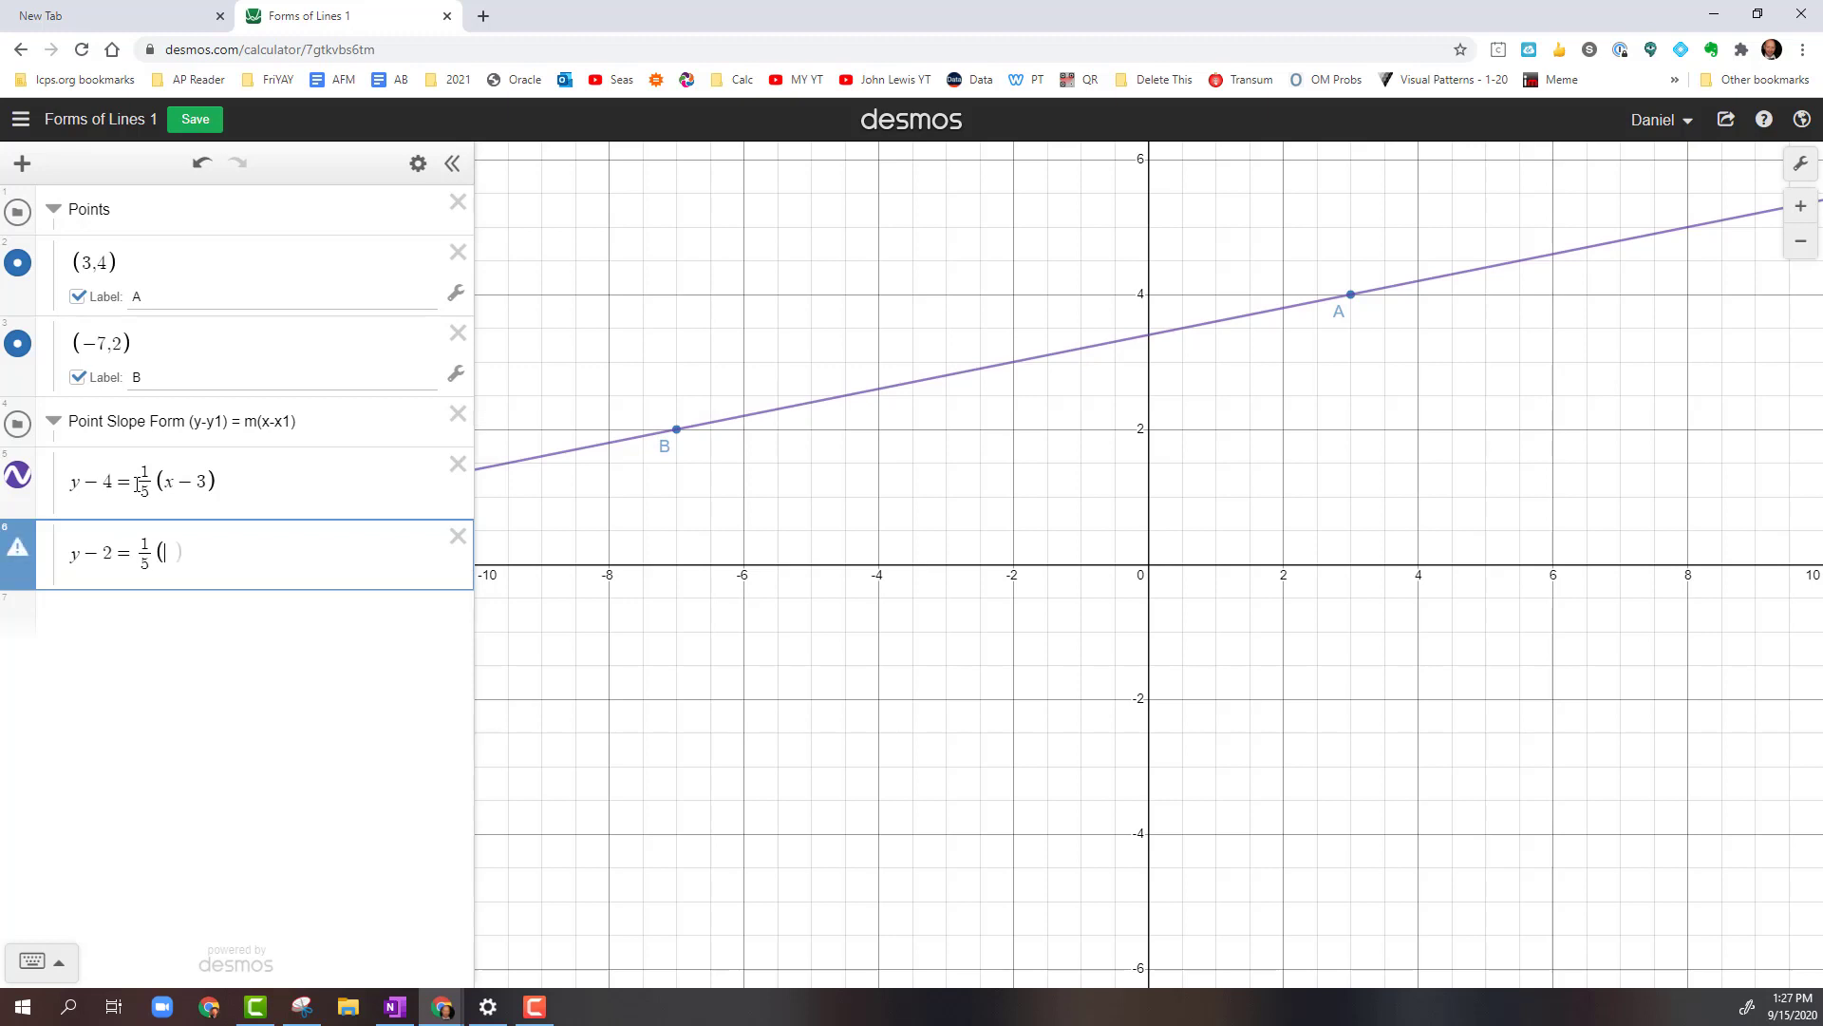
text(x+7))
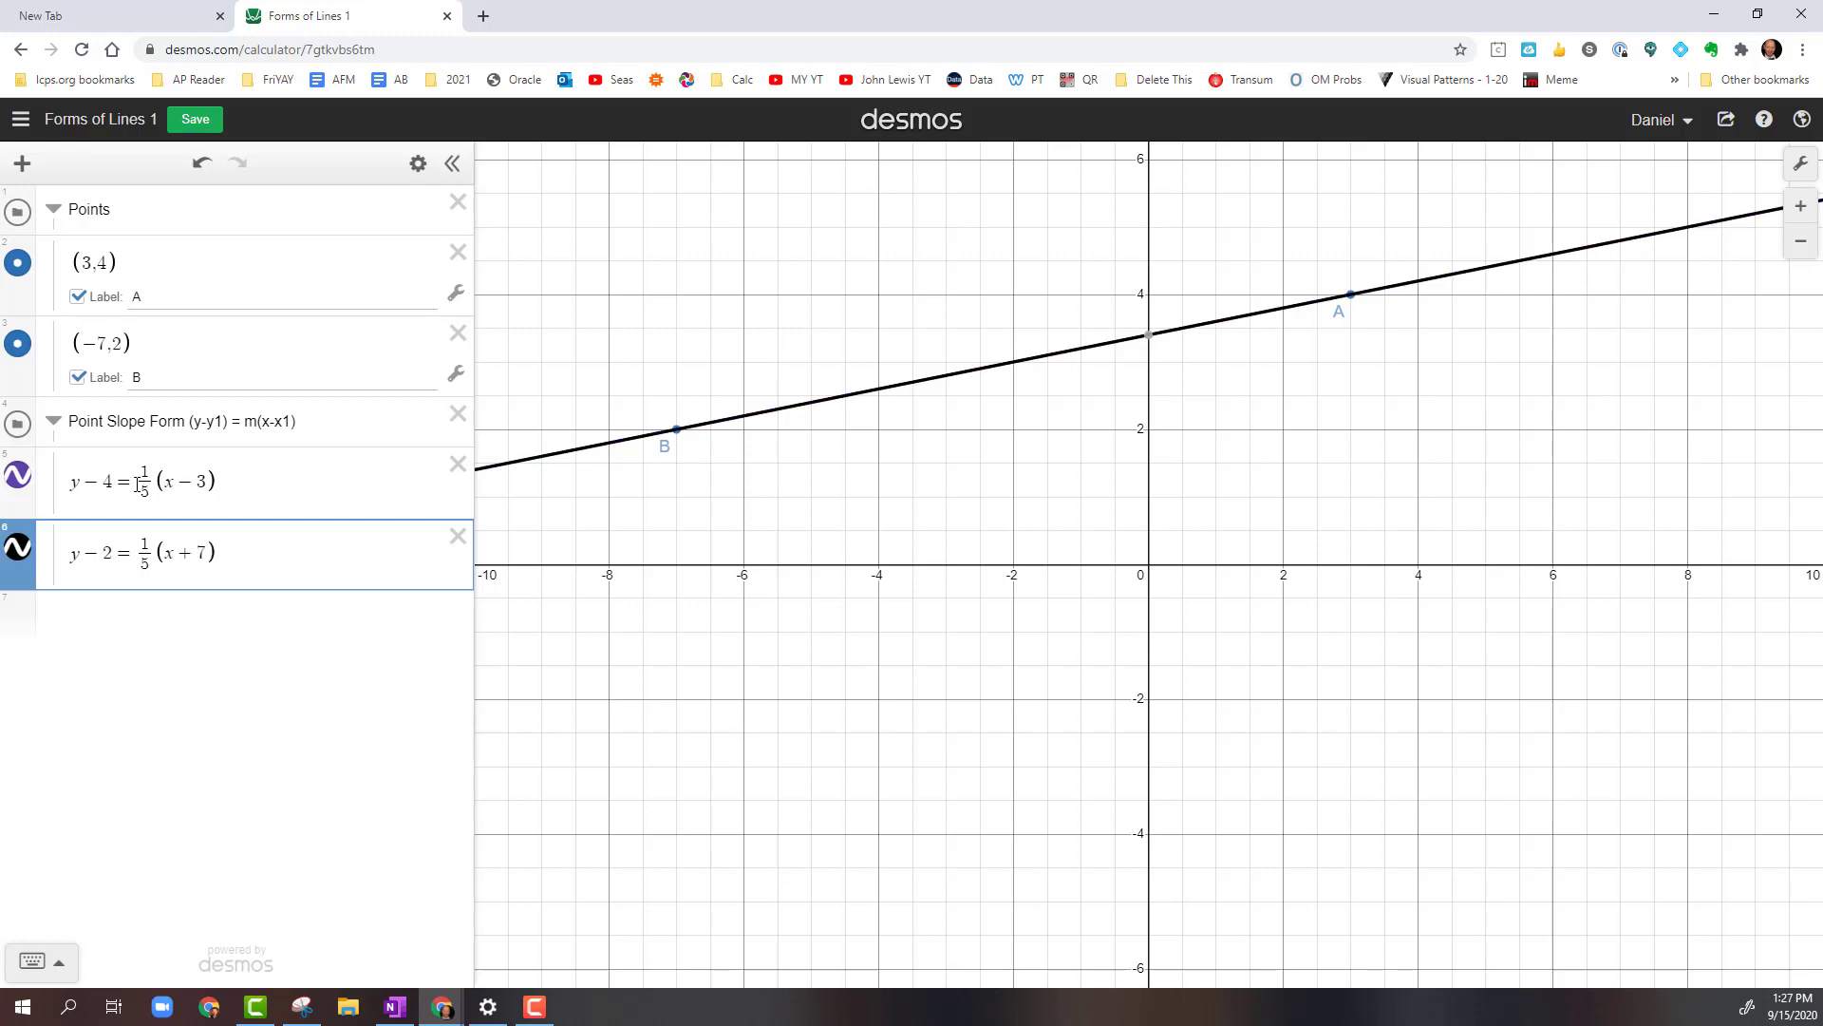
Fix the sign before 7 so the second equation reads y-2=1/5(x+7)
key(Return)
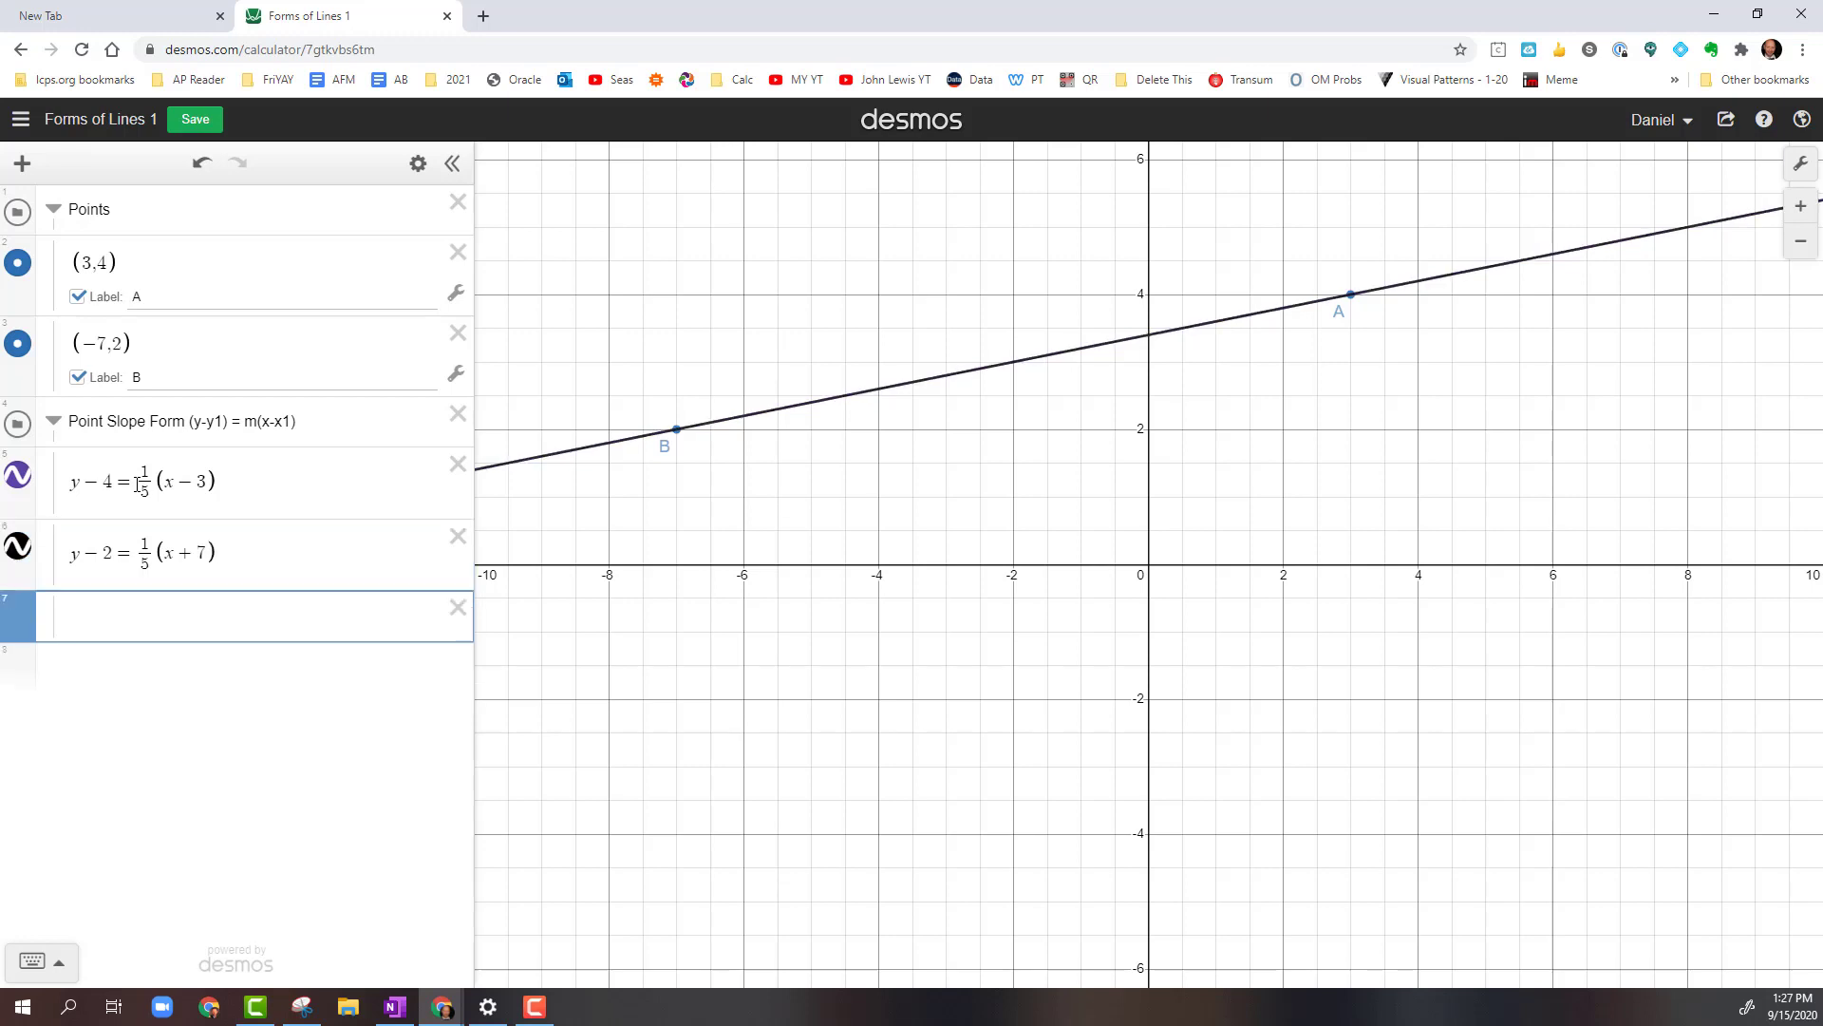
click(184, 555)
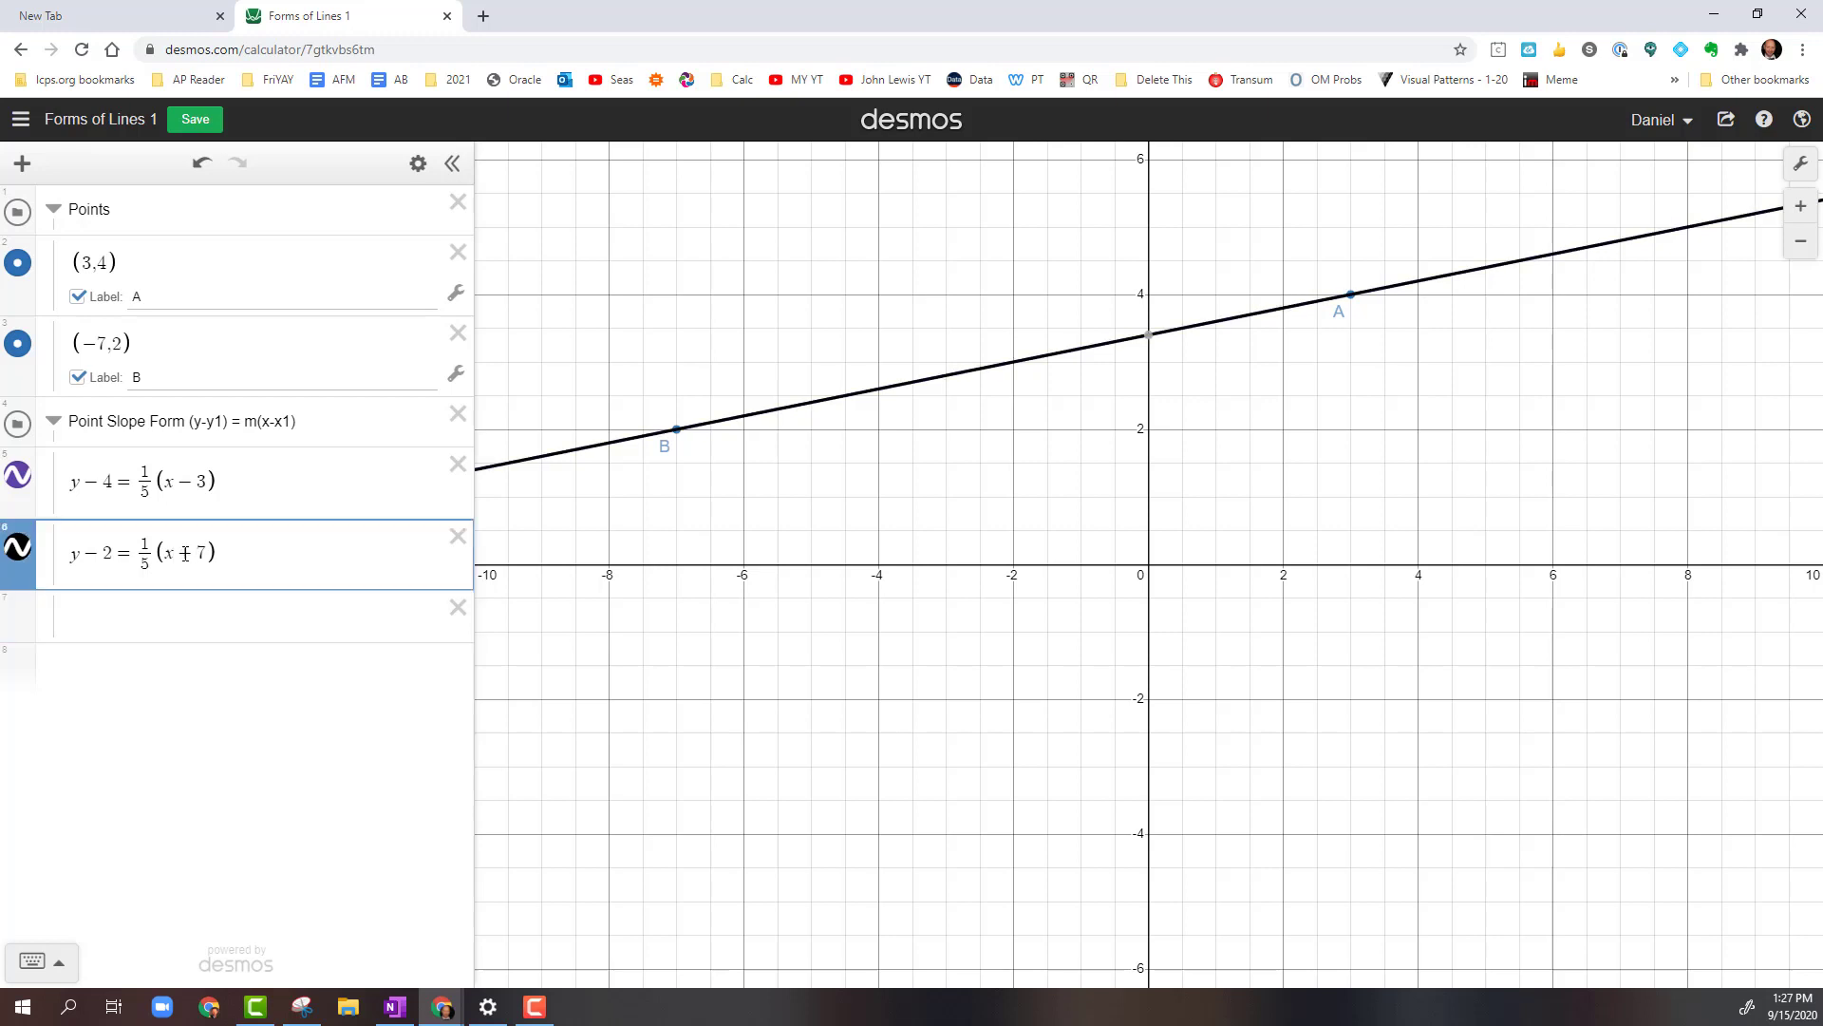
key(Delete)
text(_)
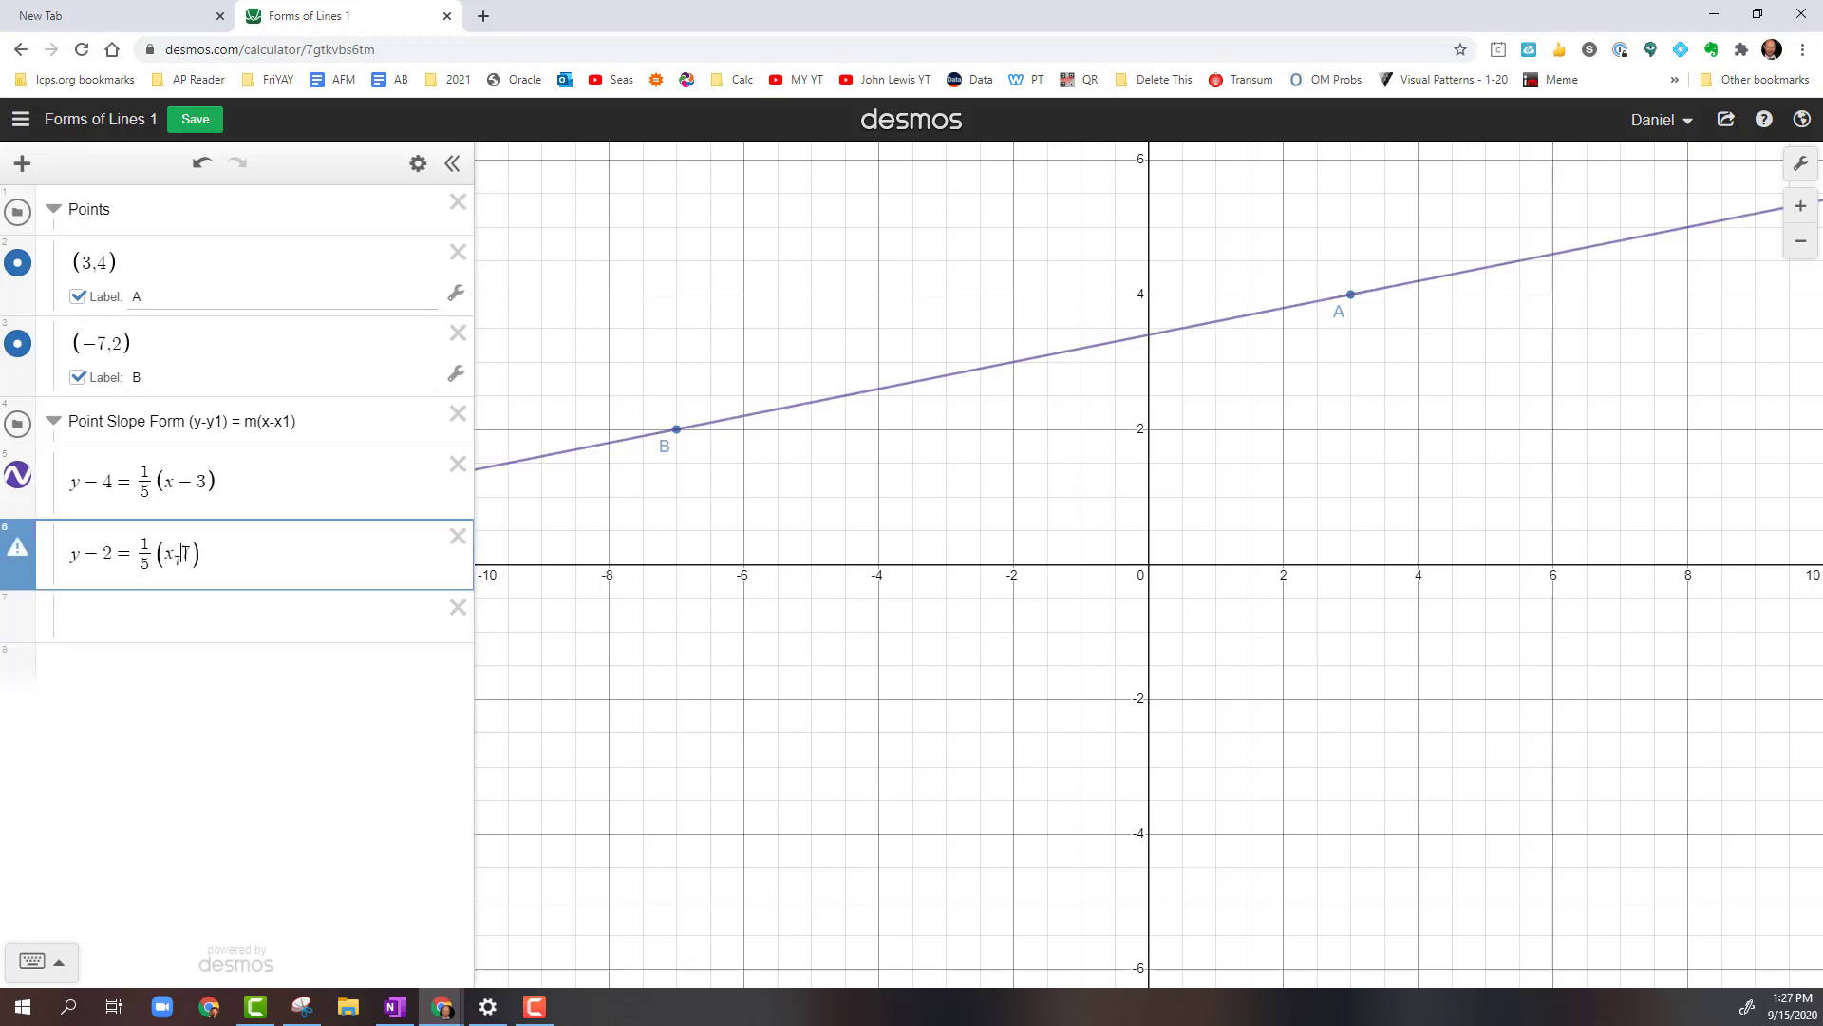
key(BackSpace)
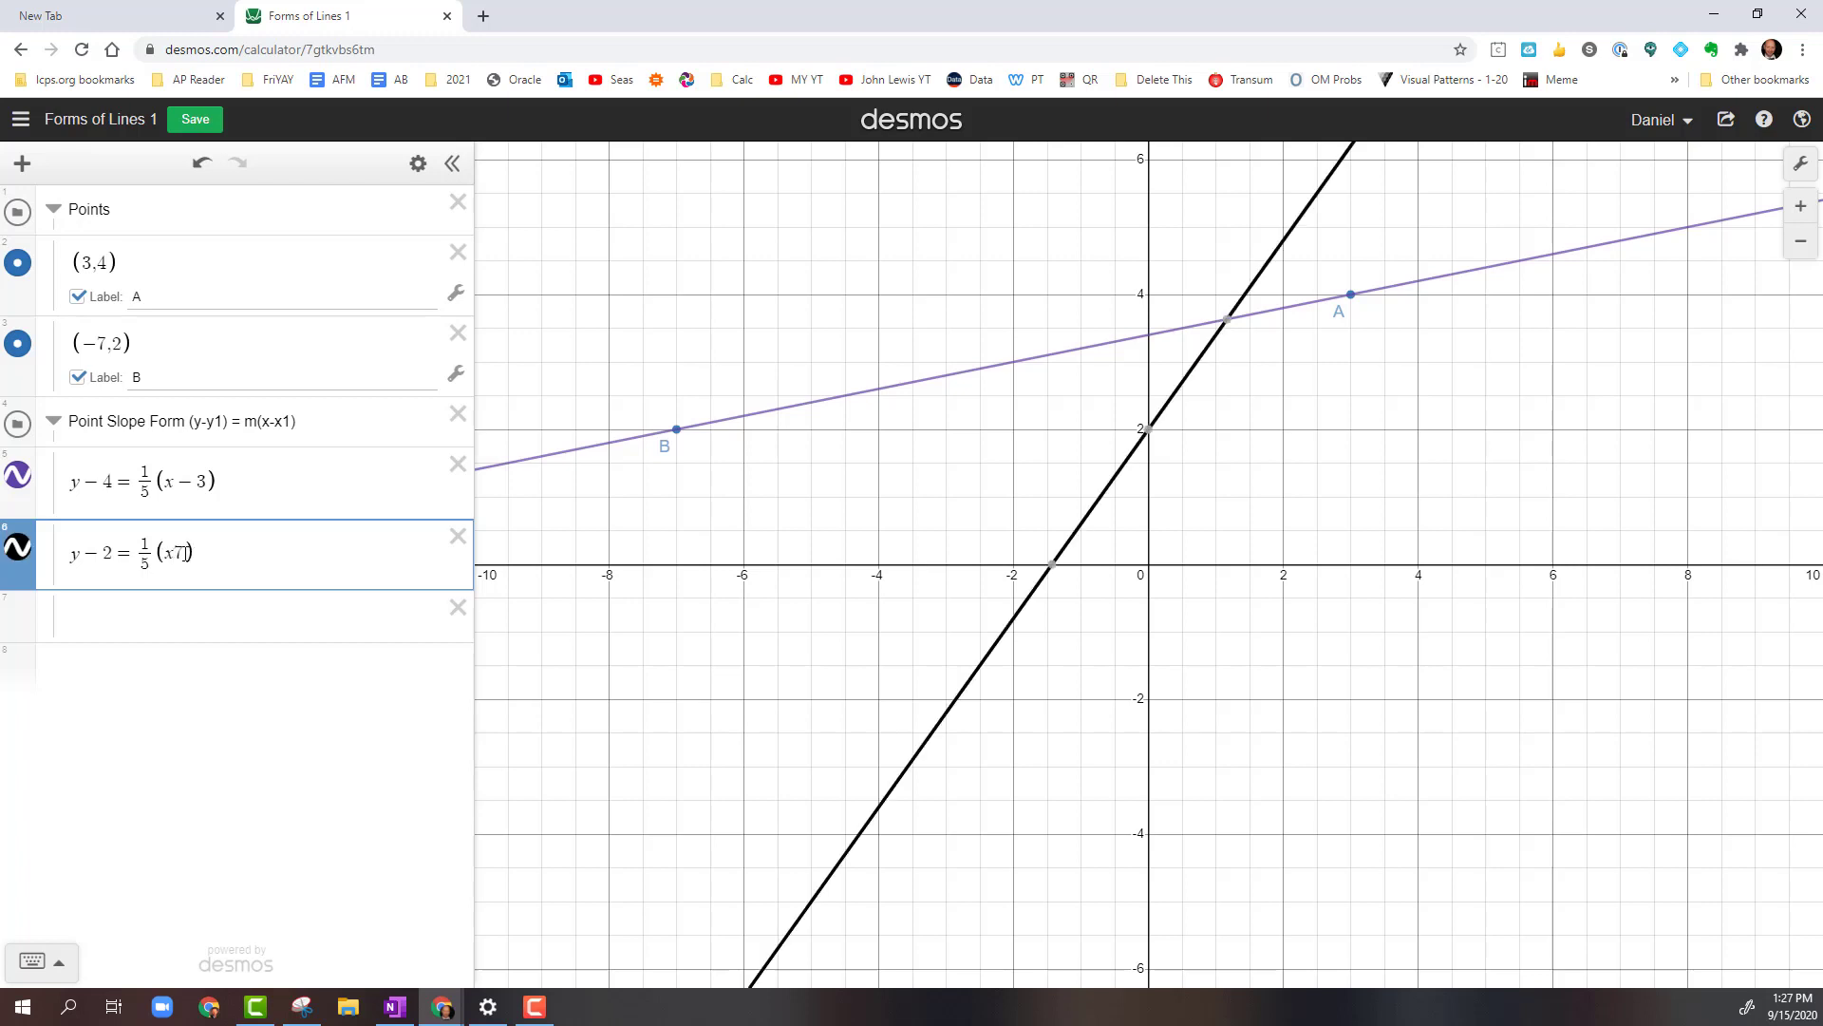
text(-)
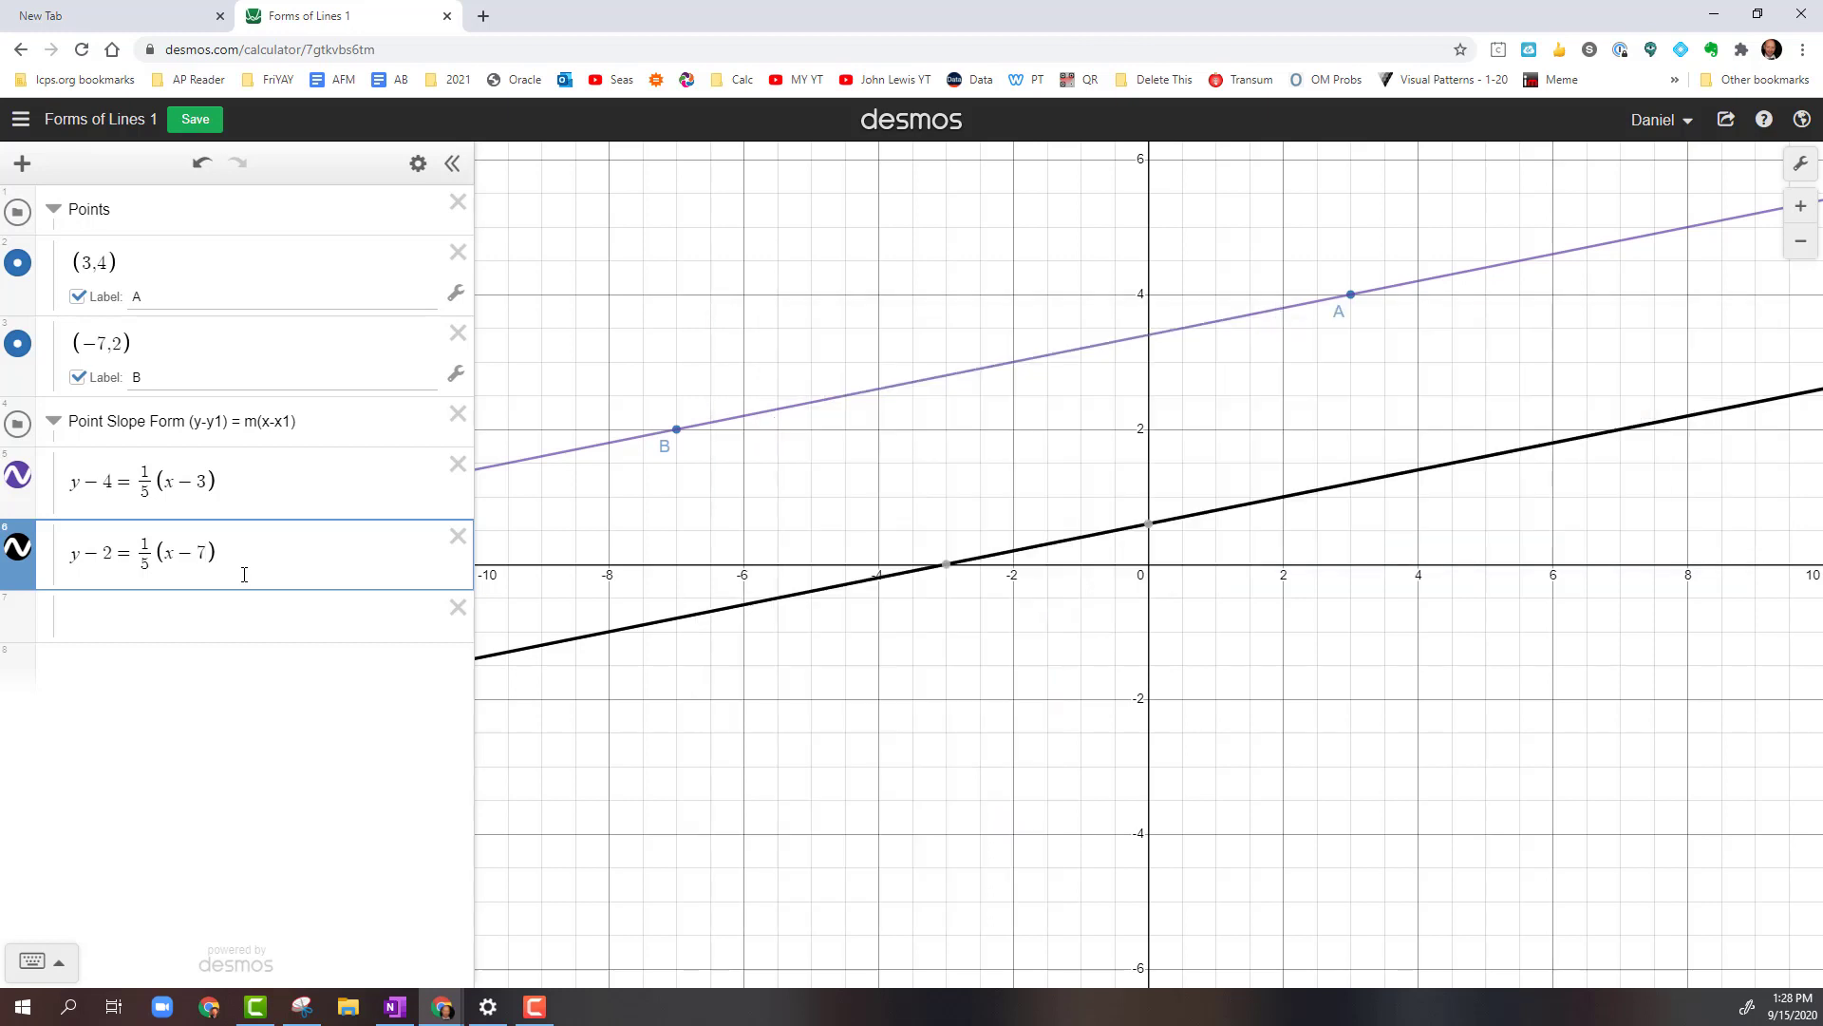
key(BackSpace)
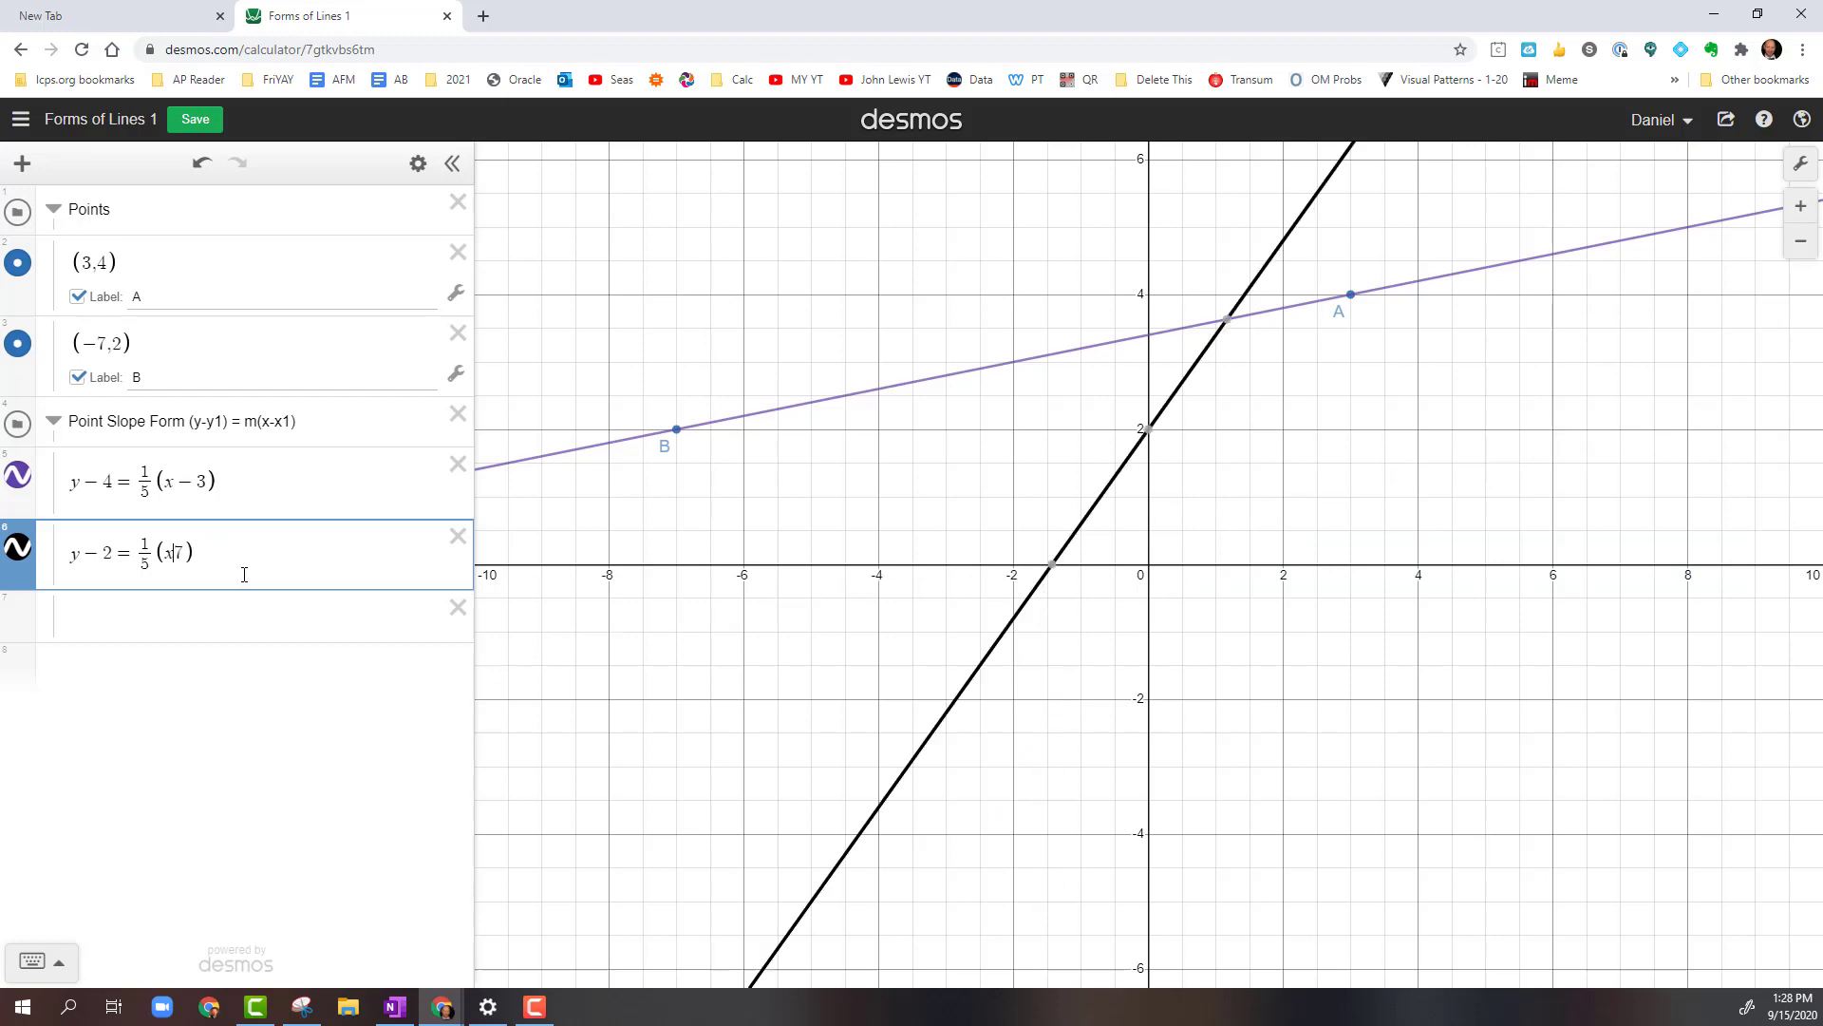
text(_)
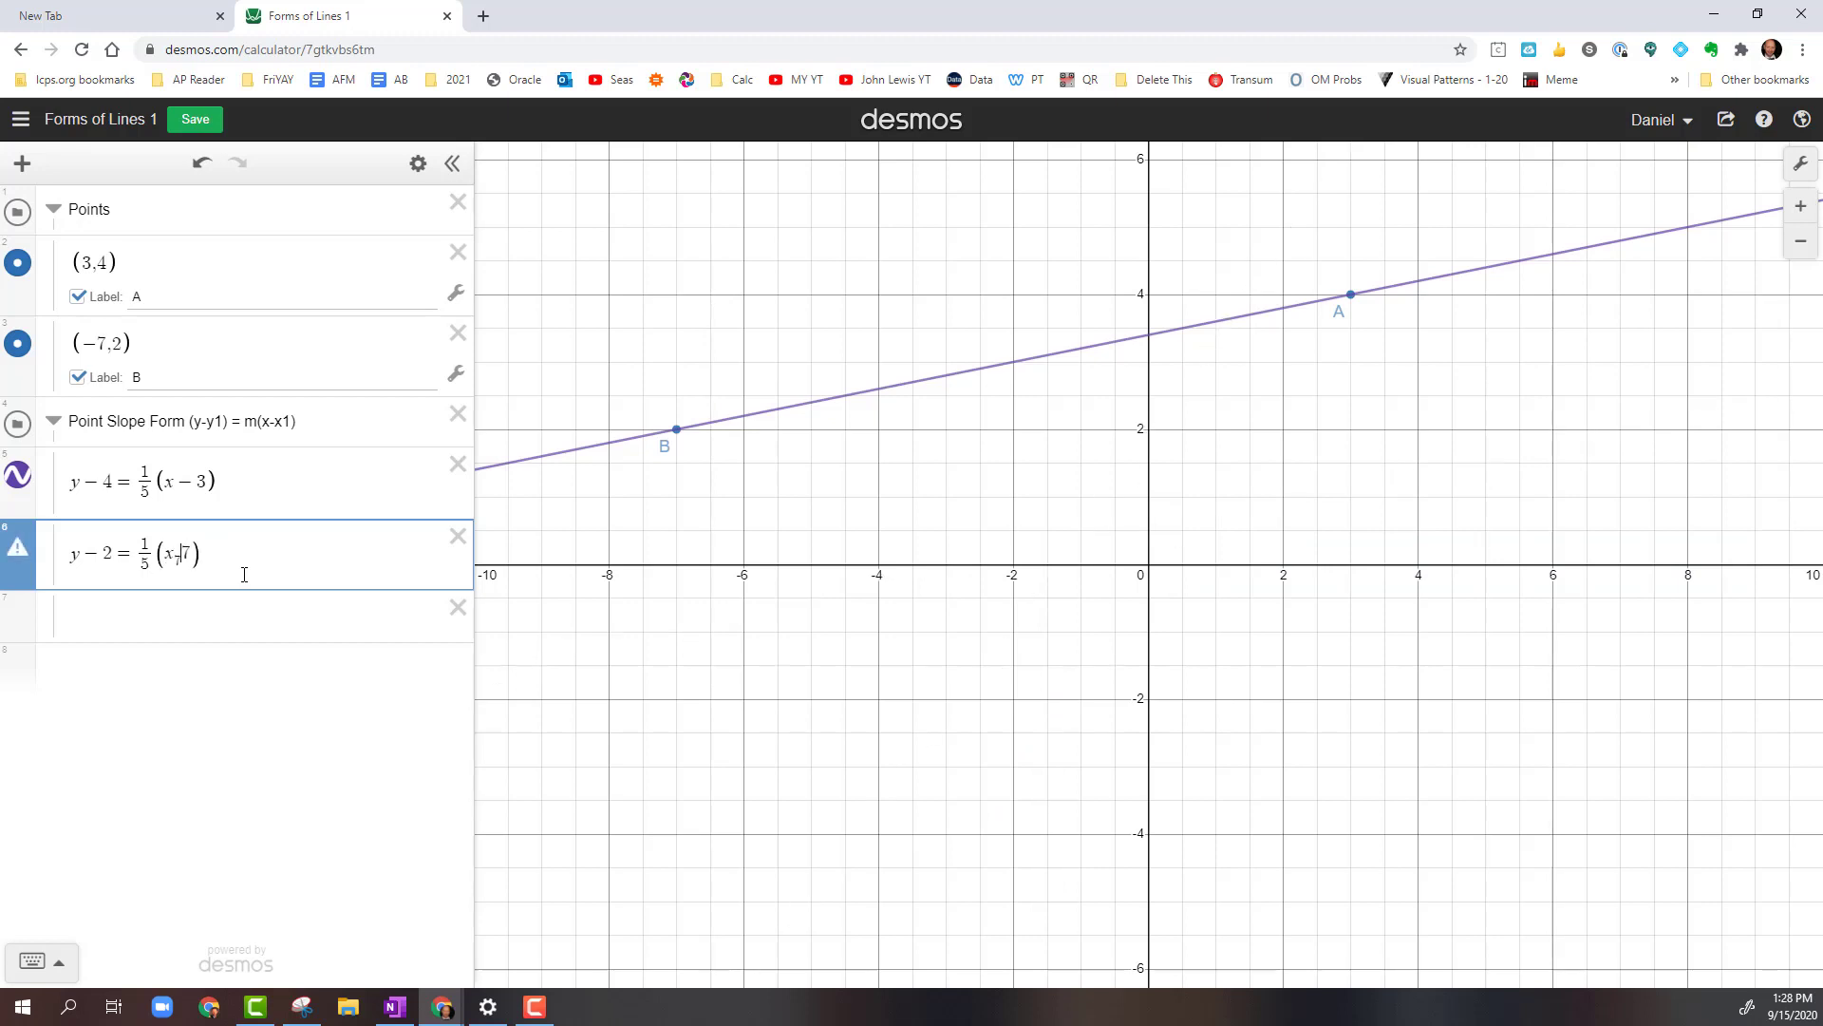
key(BackSpace)
text(+)
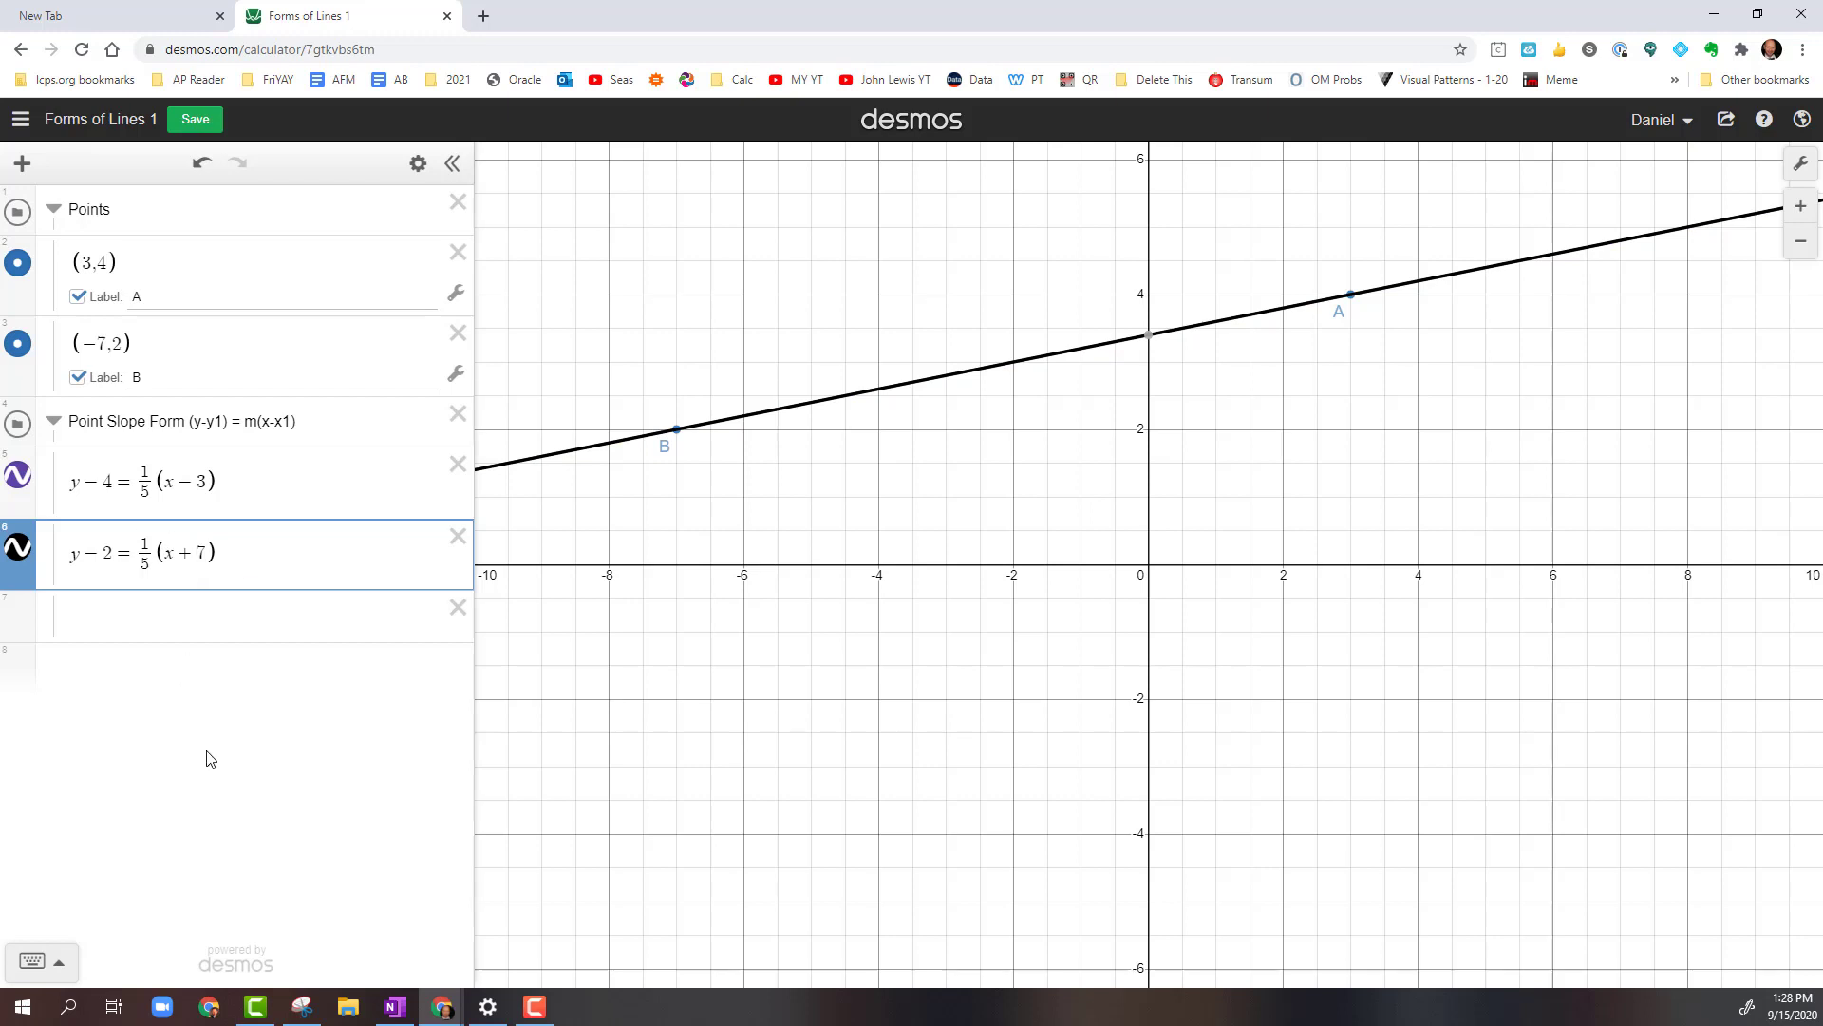
Toggle both point-slope lines off and on to confirm they coincide, then collapse the Point Slope Form folder
click(19, 478)
click(17, 480)
click(21, 482)
click(27, 549)
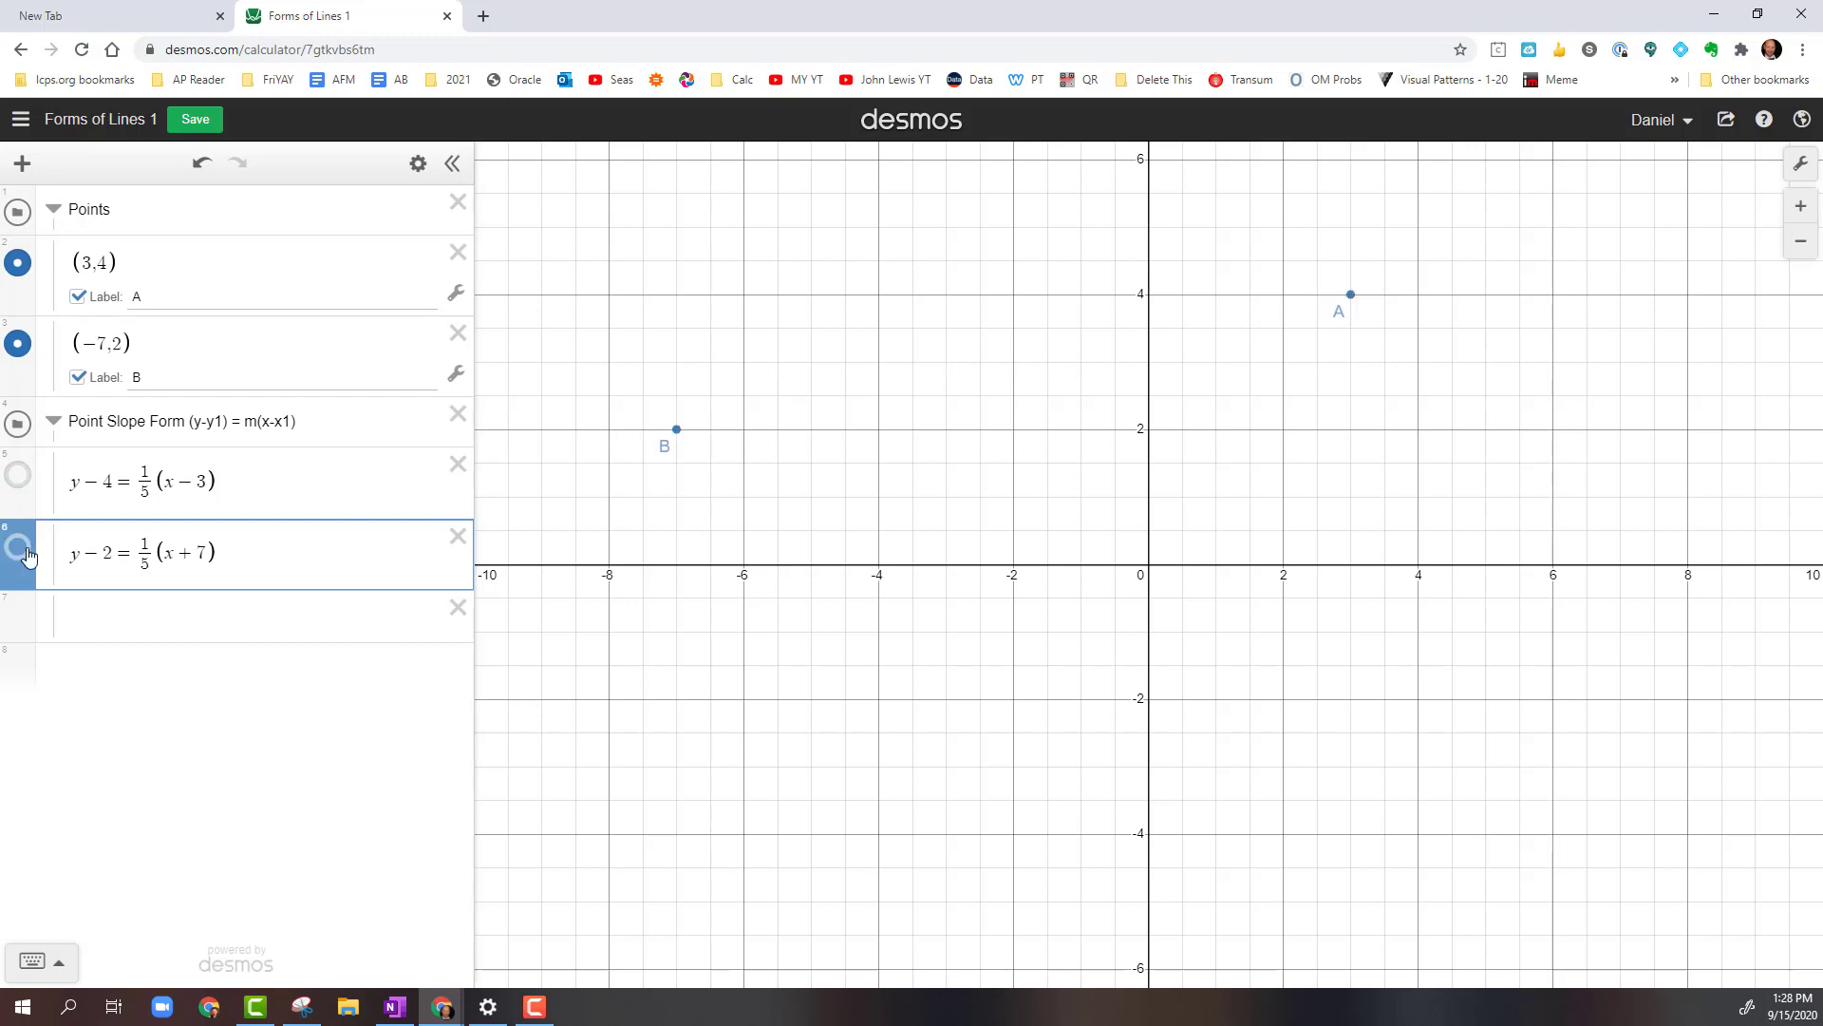
click(21, 482)
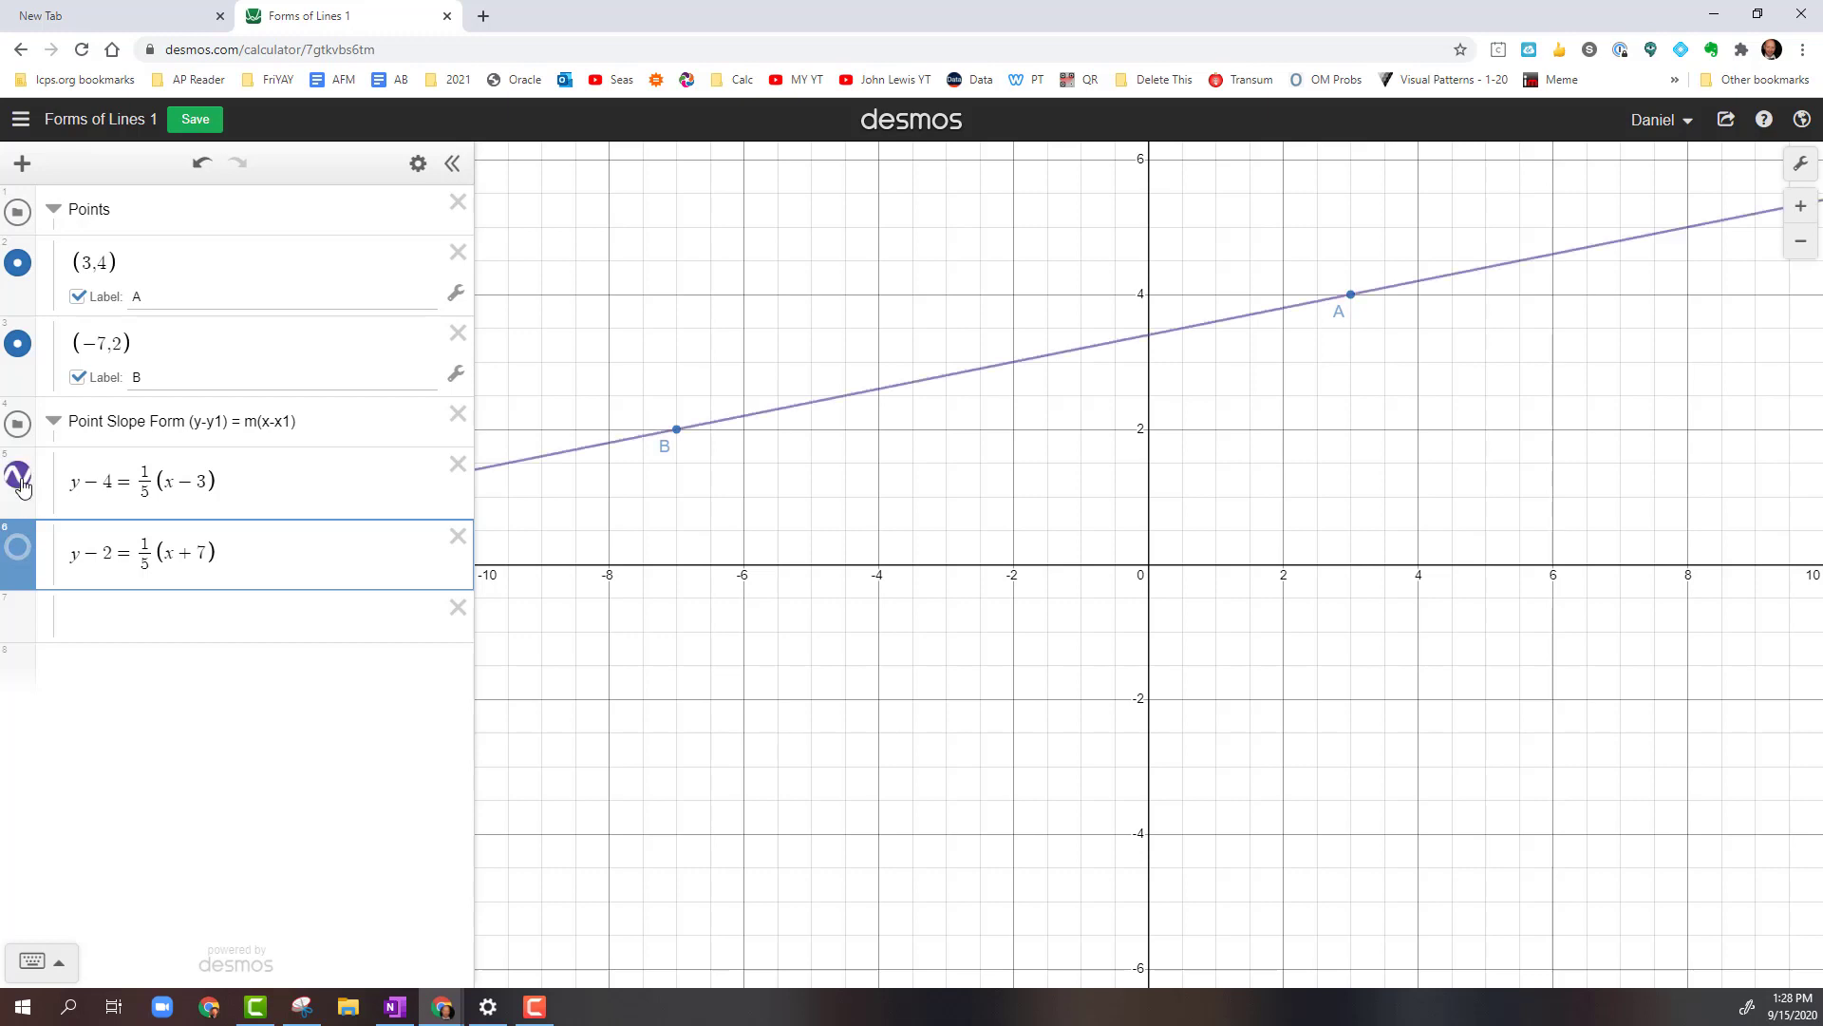
click(18, 550)
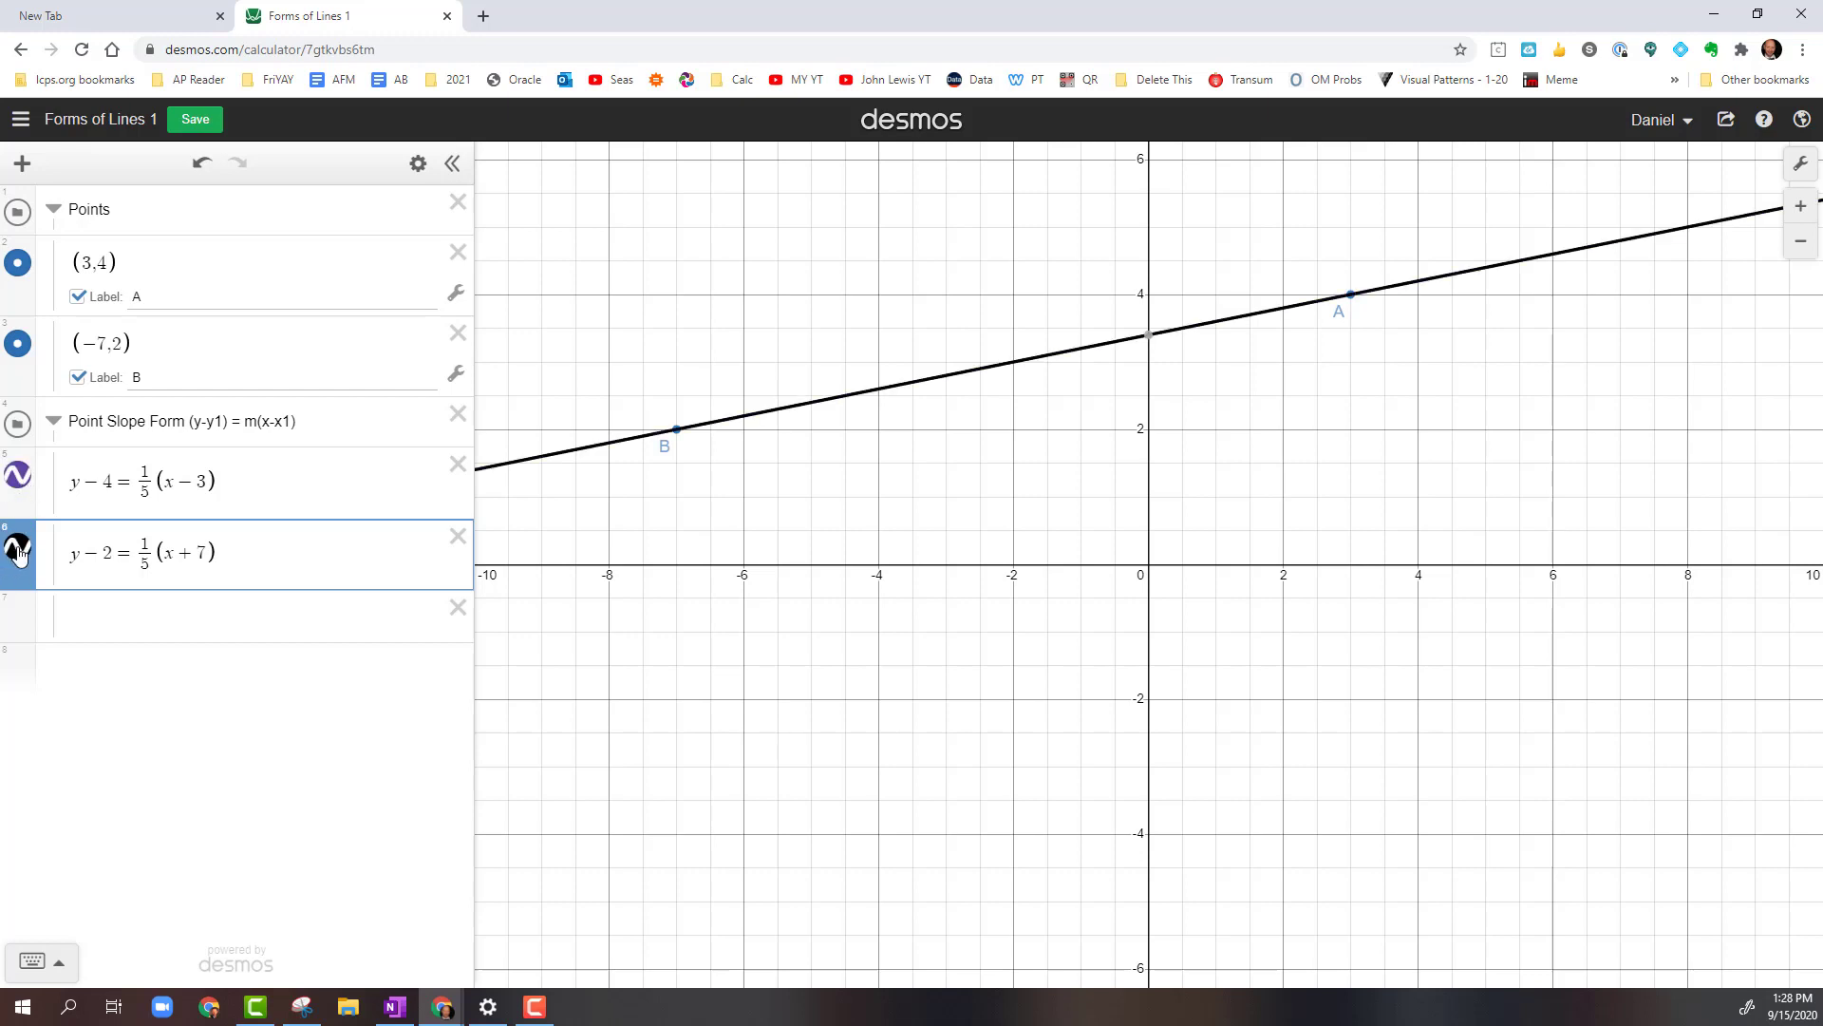
click(60, 428)
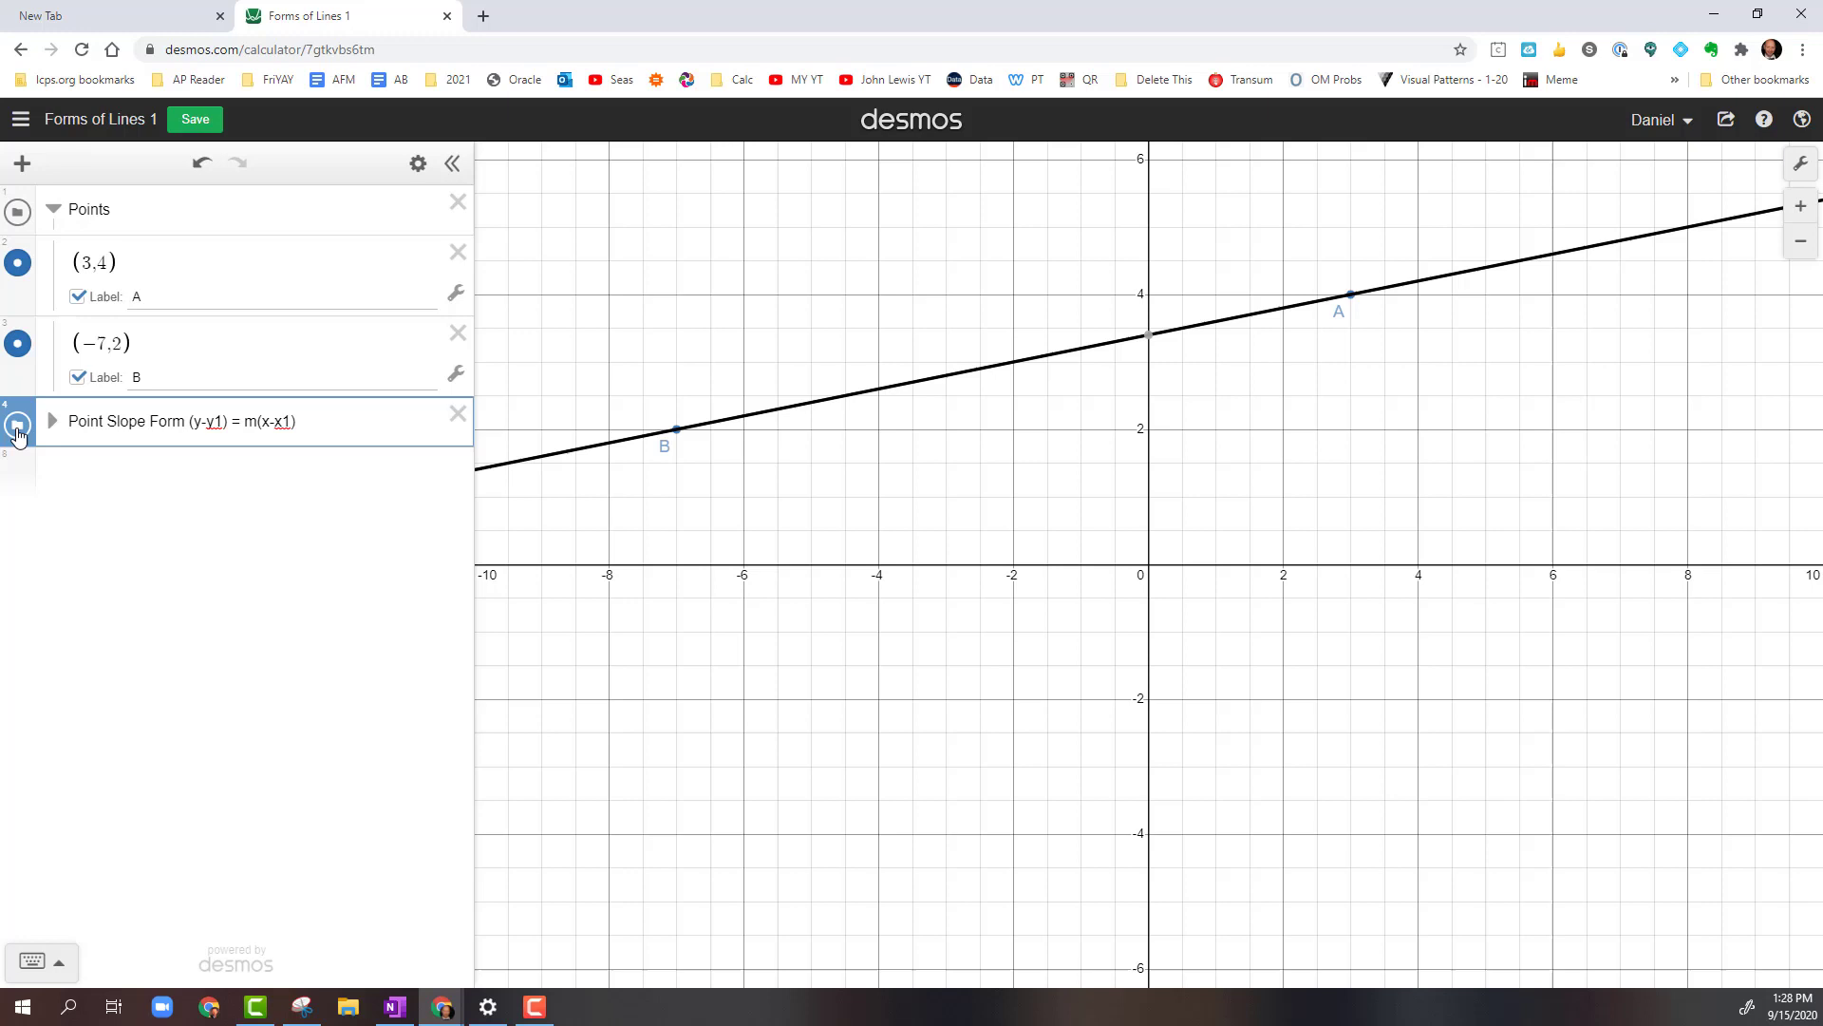
Hide the Point Slope Form graphs, then insert a new folder and move it directly beneath that folder
click(17, 426)
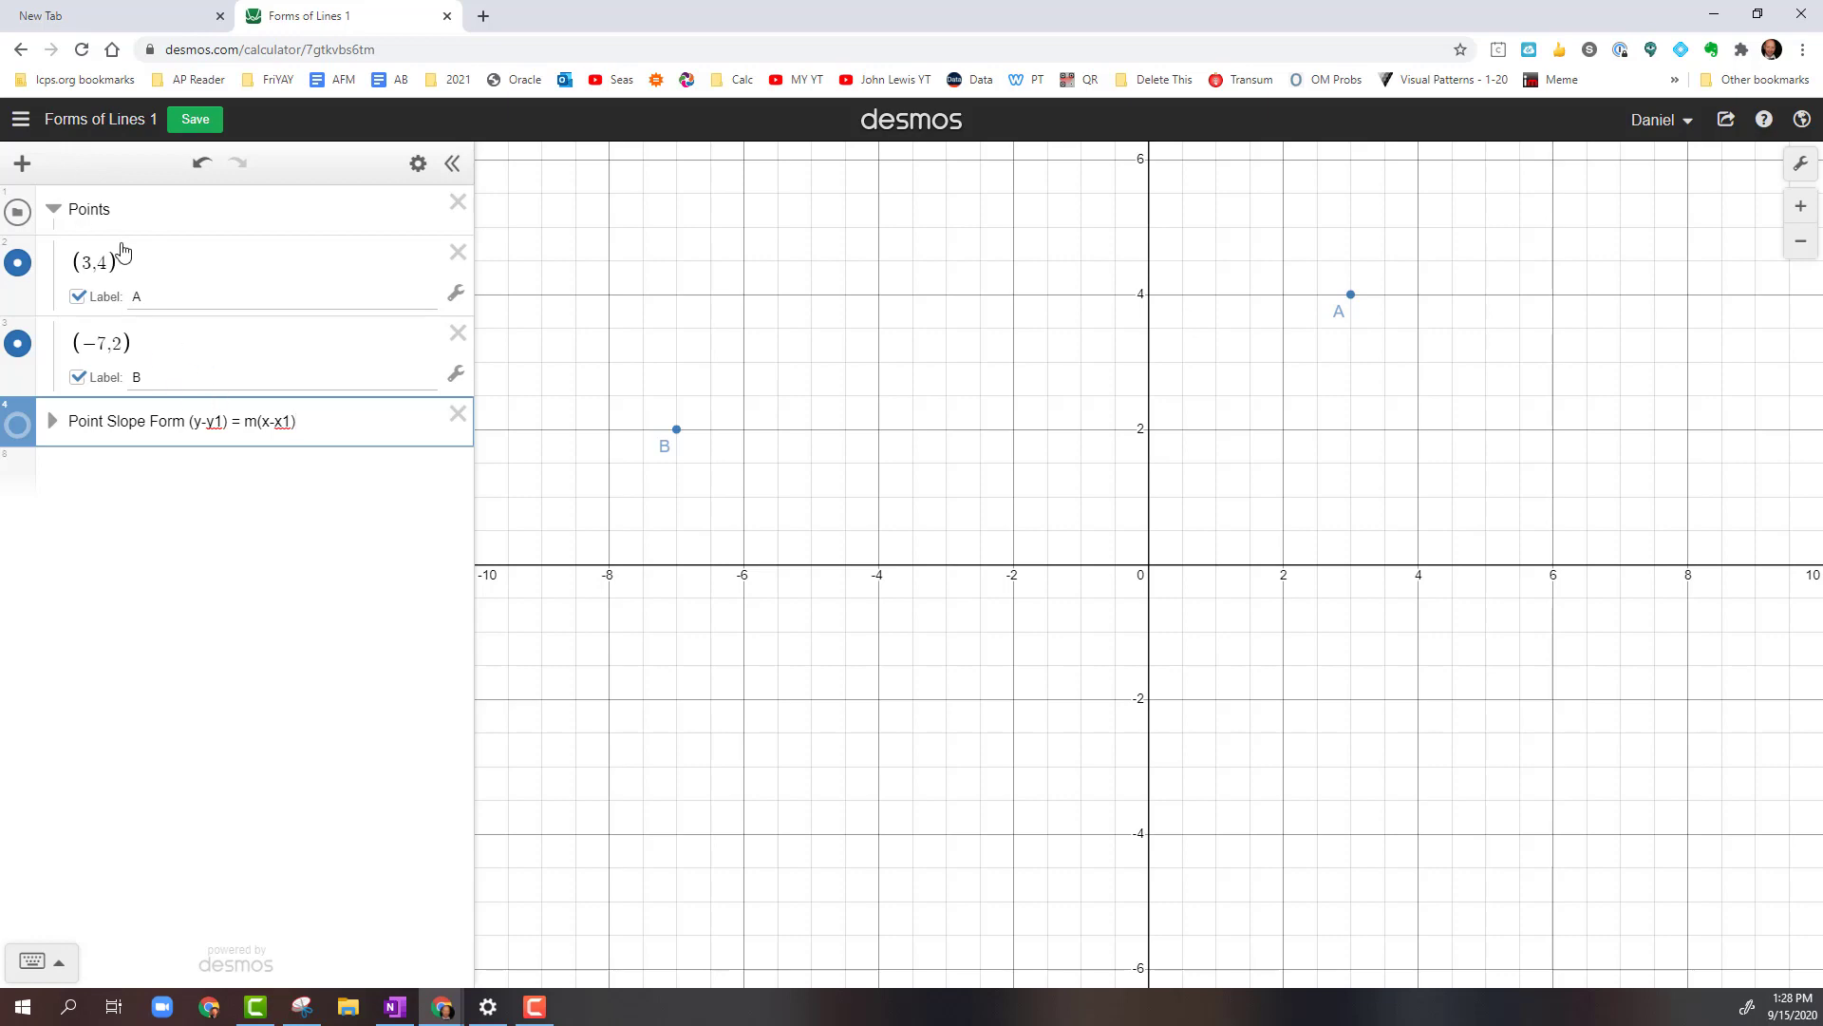
click(21, 163)
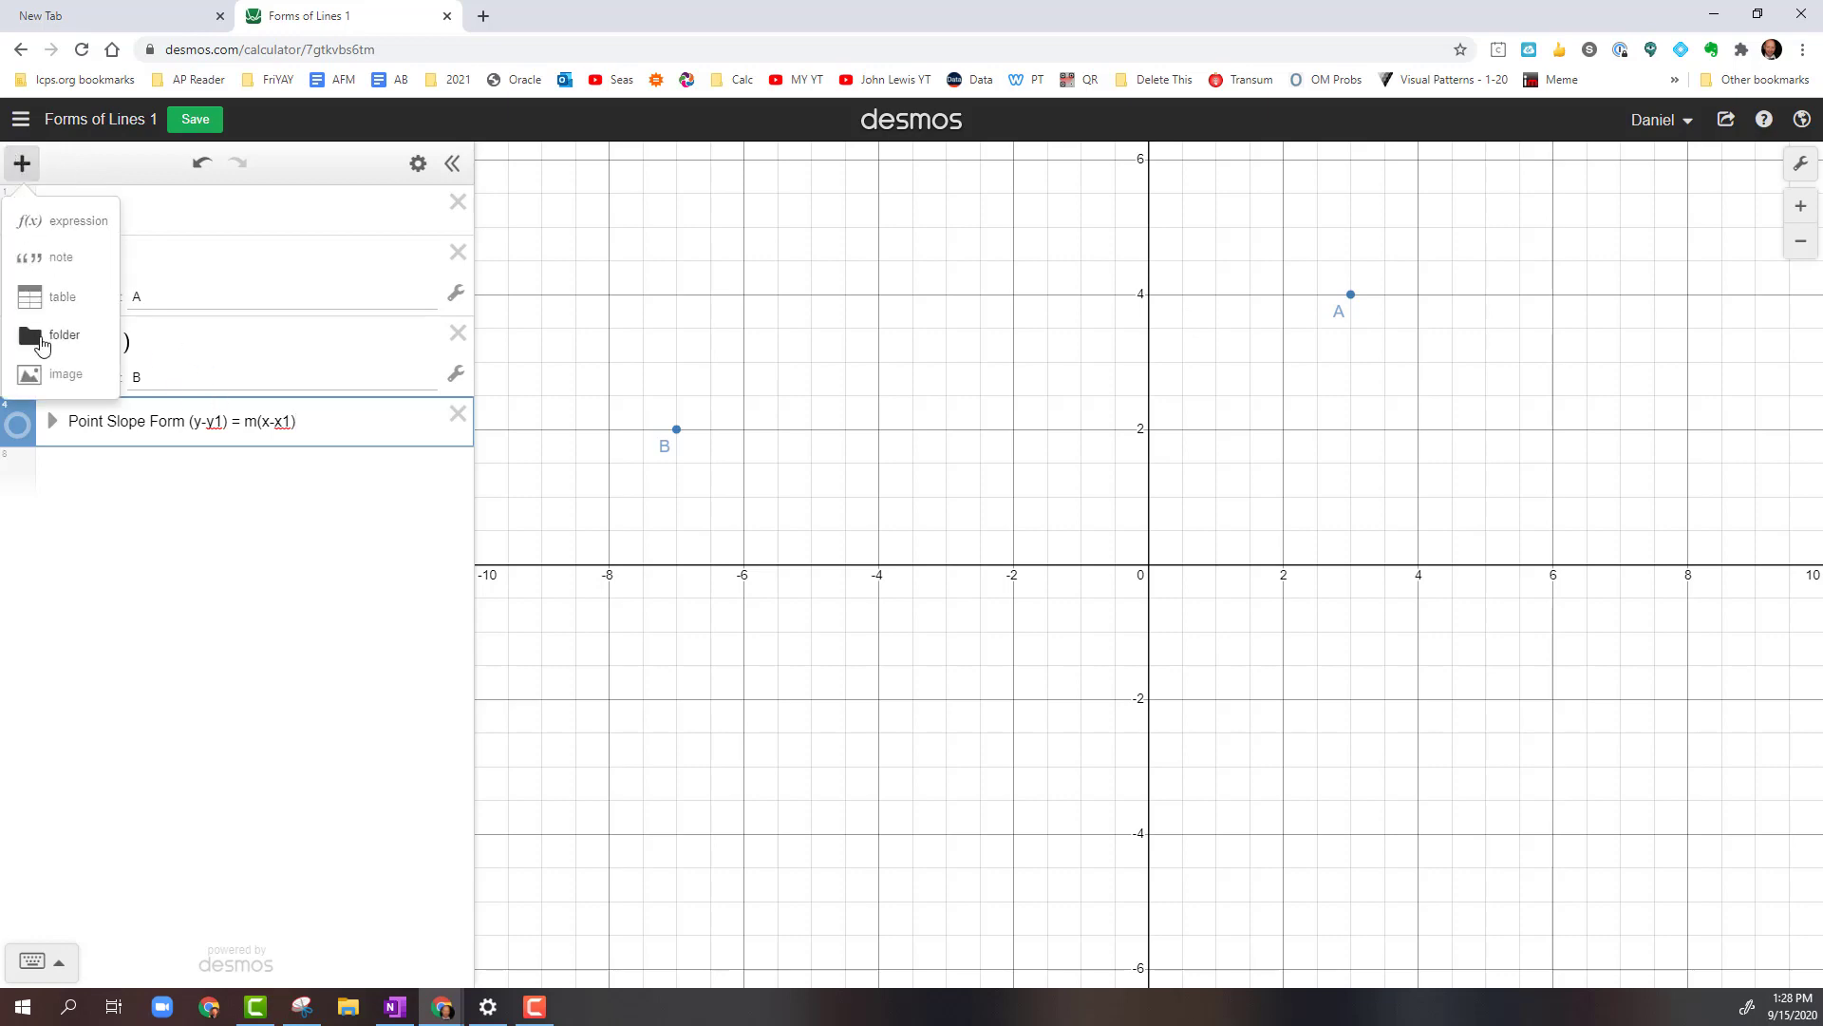
click(38, 337)
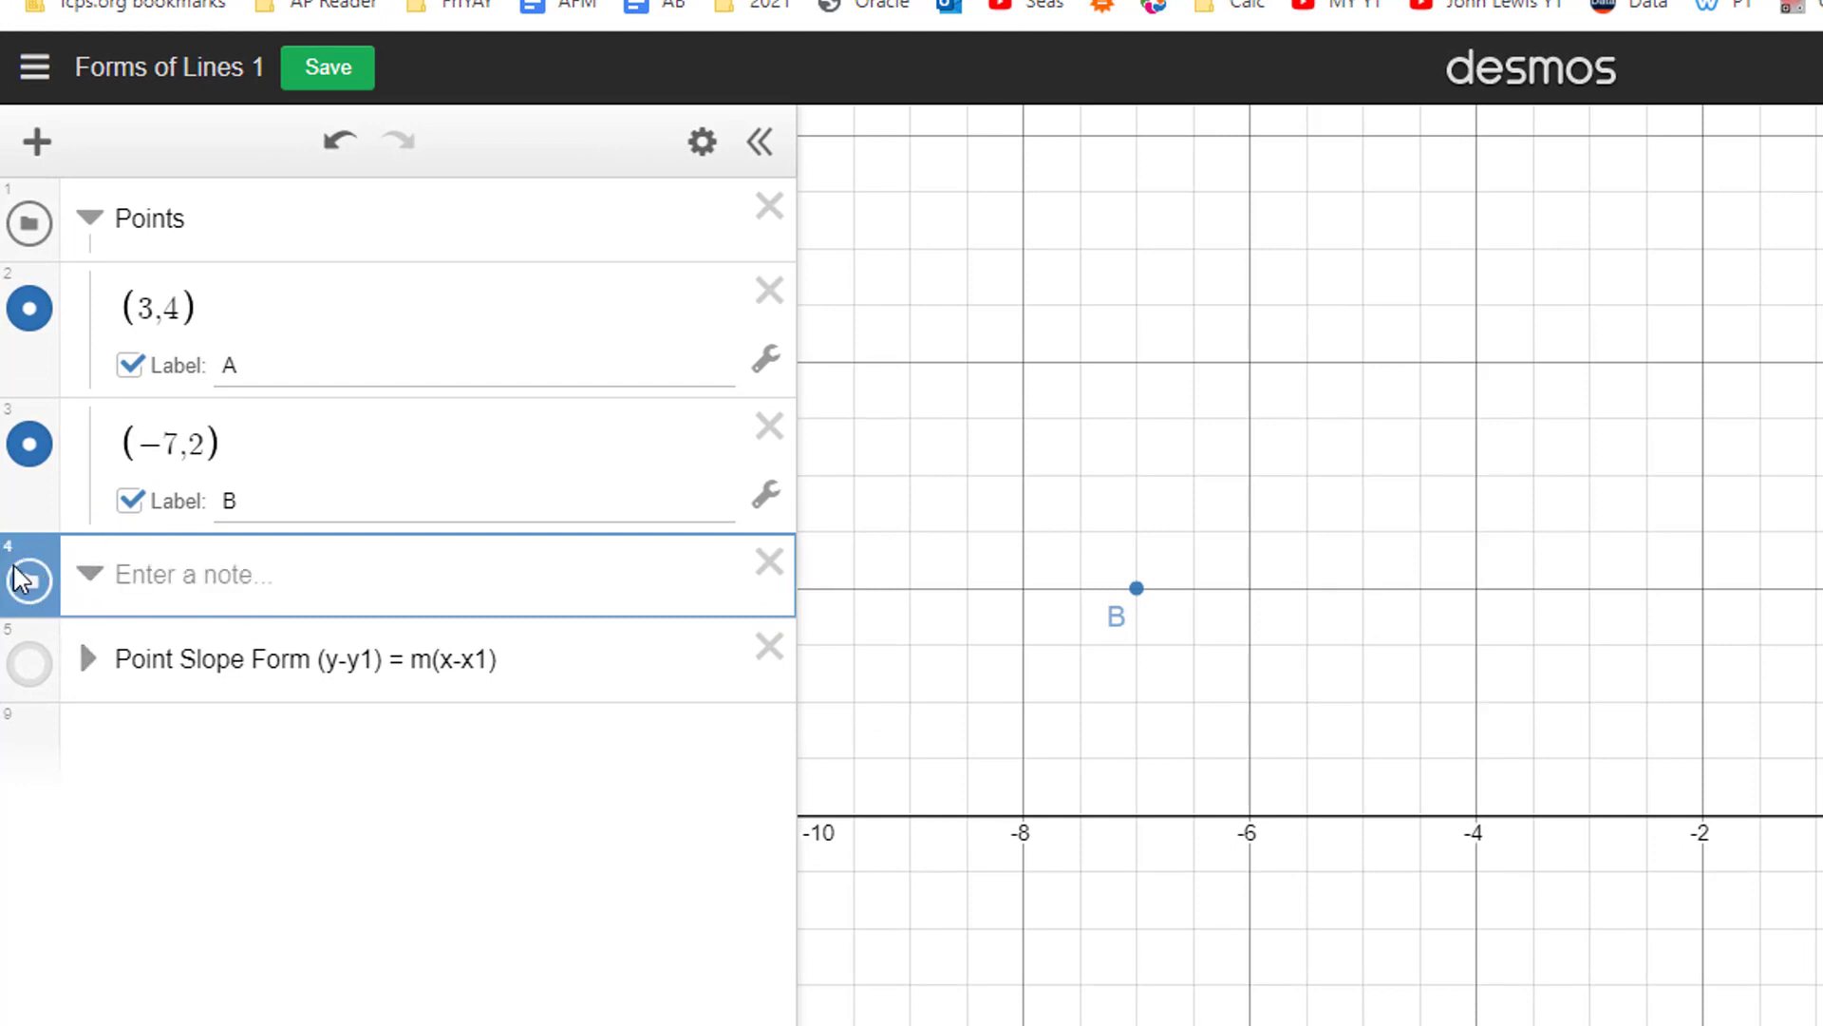
drag(19, 573, 17, 636)
click(232, 654)
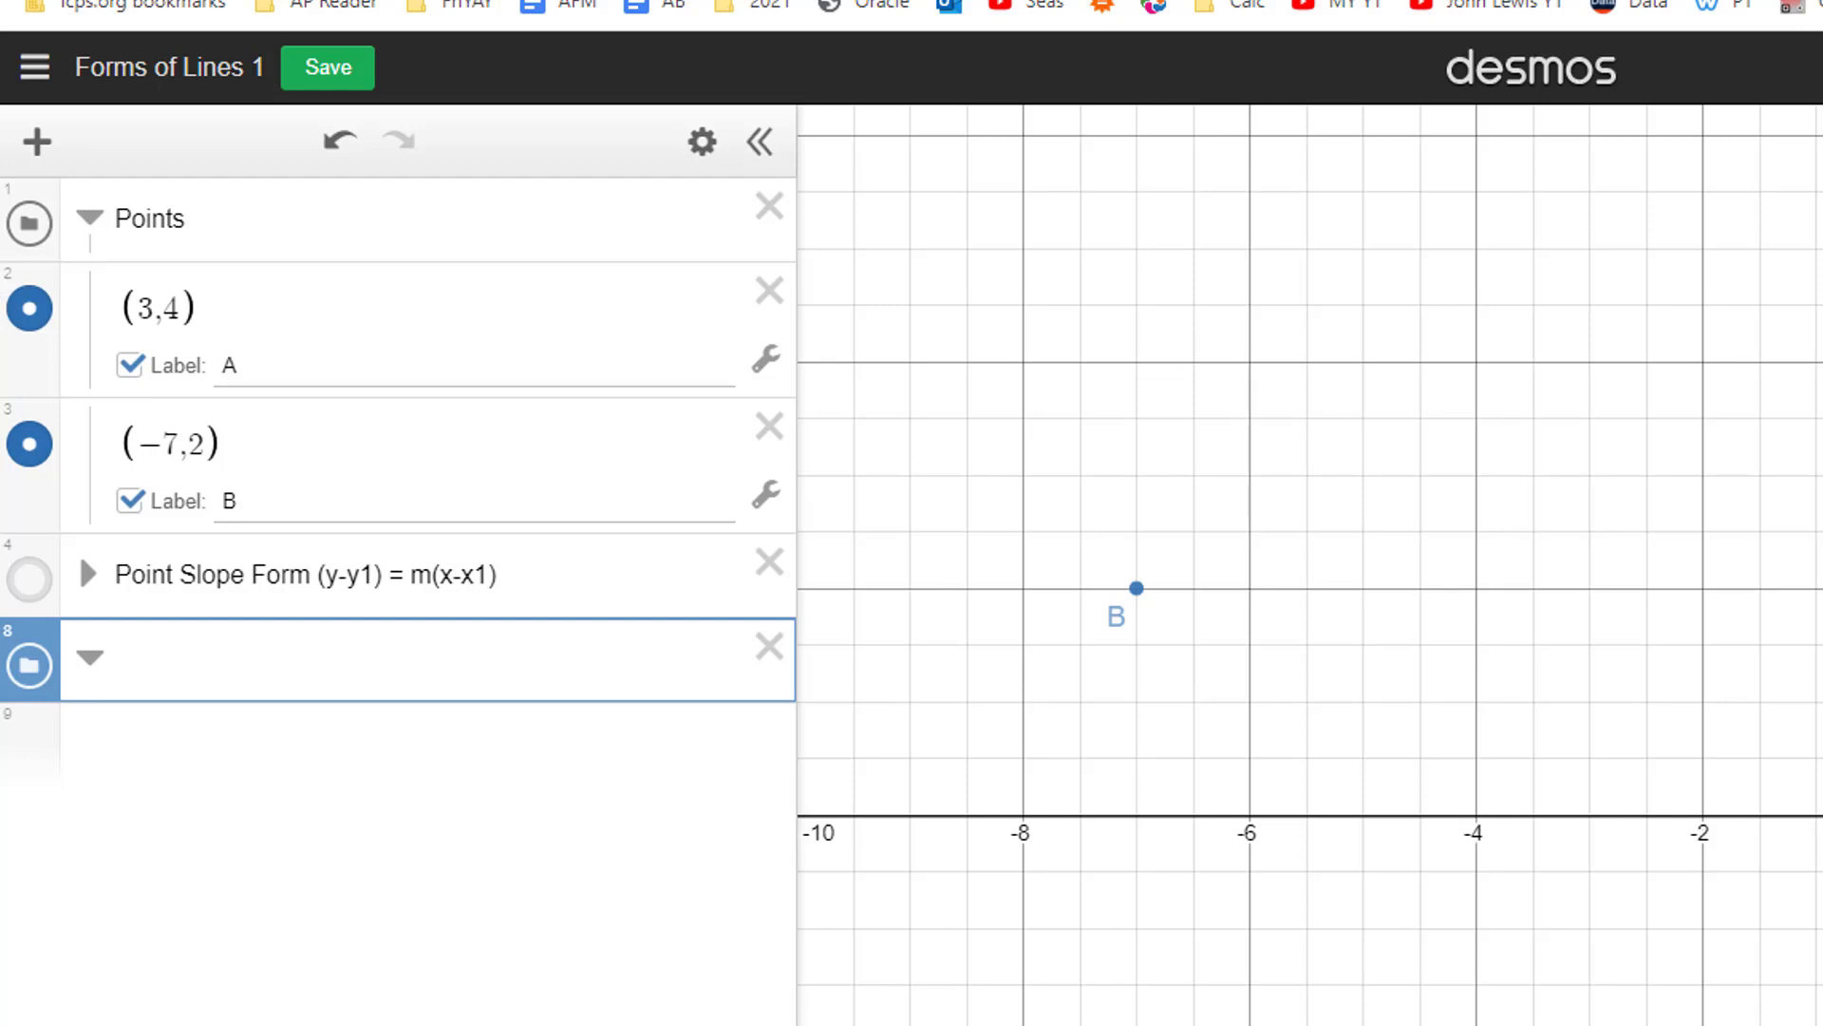
Expand Point Slope Form, review its two equations, and delete the blank row 7 below them
click(88, 574)
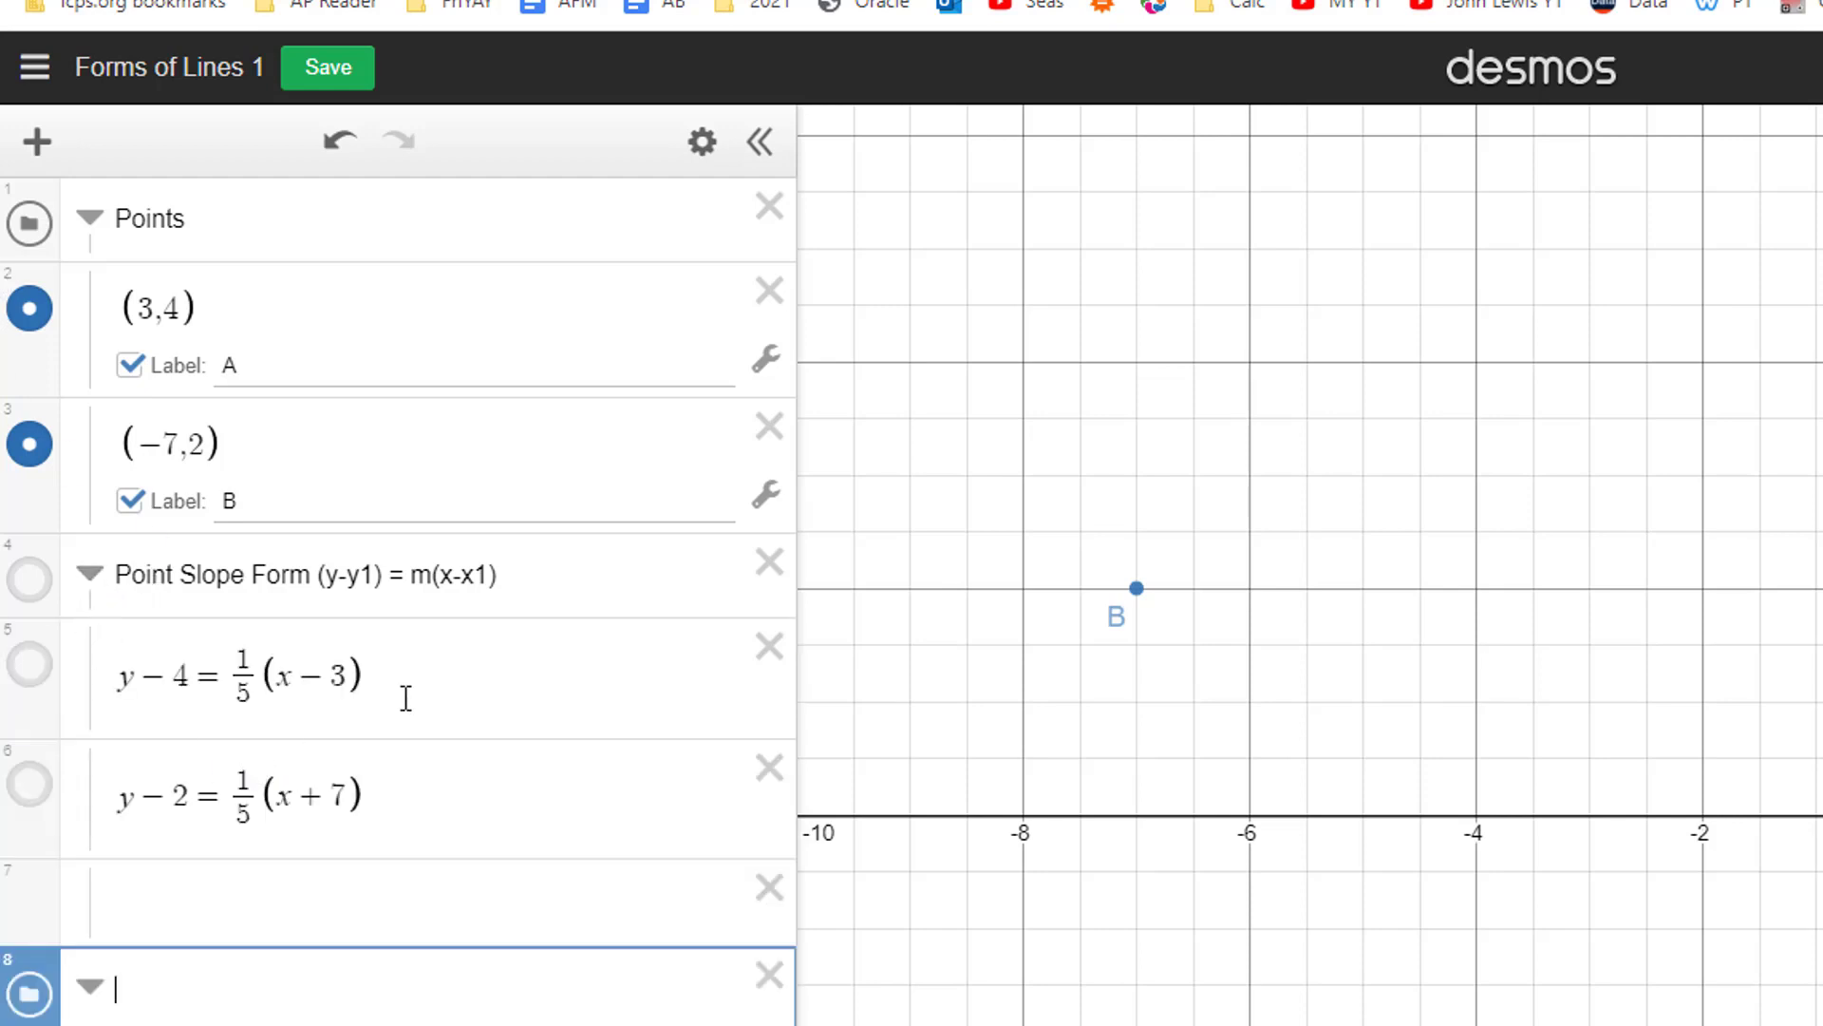
drag(405, 698, 111, 701)
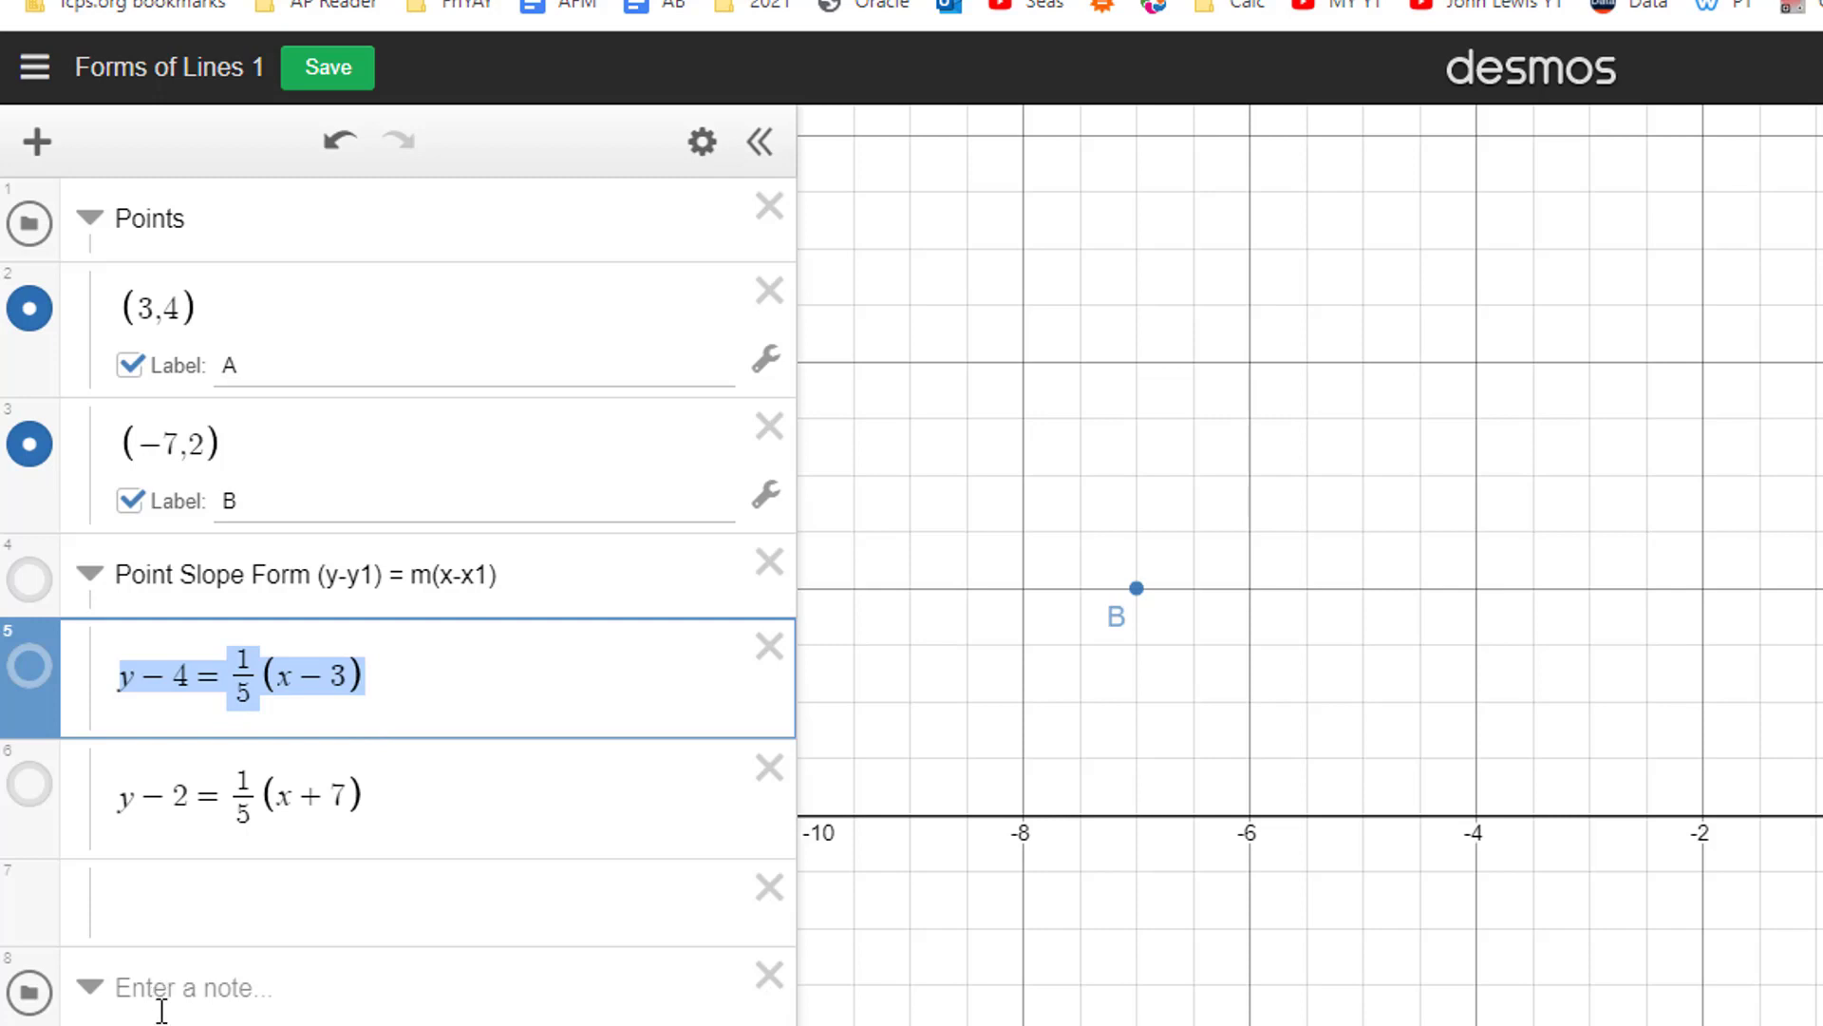
drag(377, 788, 110, 810)
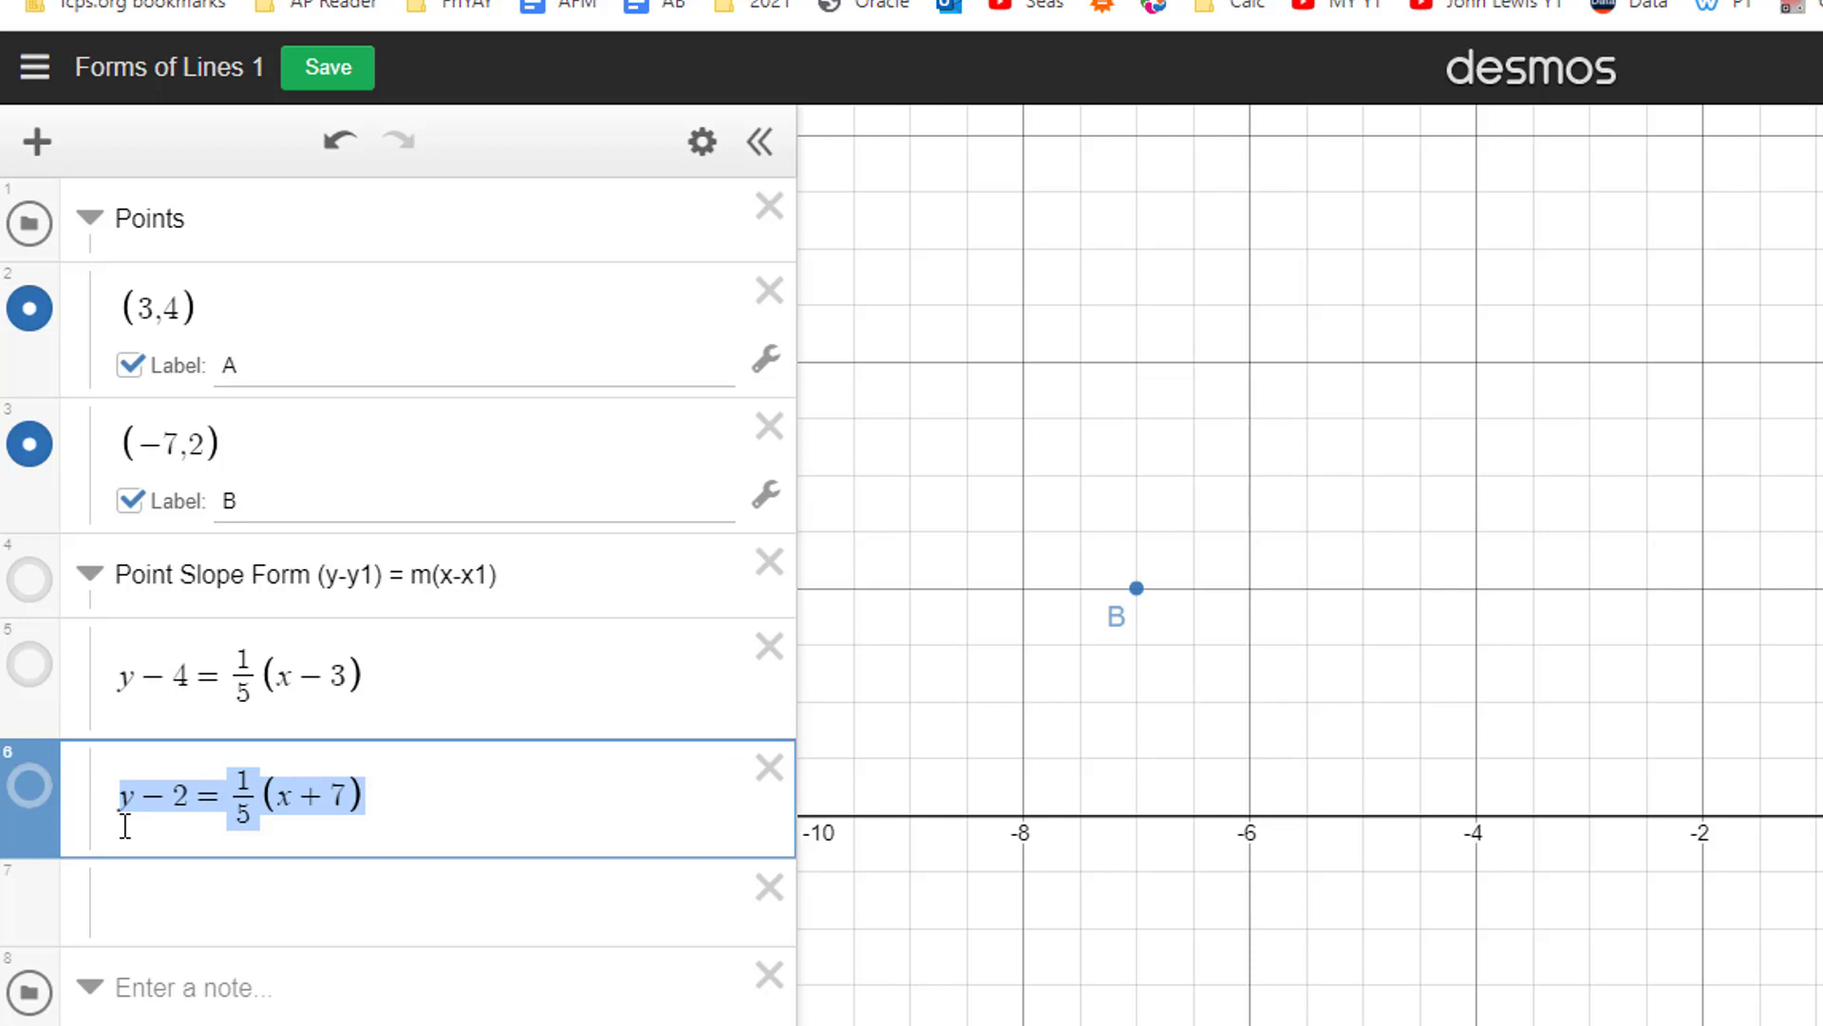
click(772, 888)
Title the new folder 'Standard Form (Ax + By = C)' and add an empty row inside it
click(348, 907)
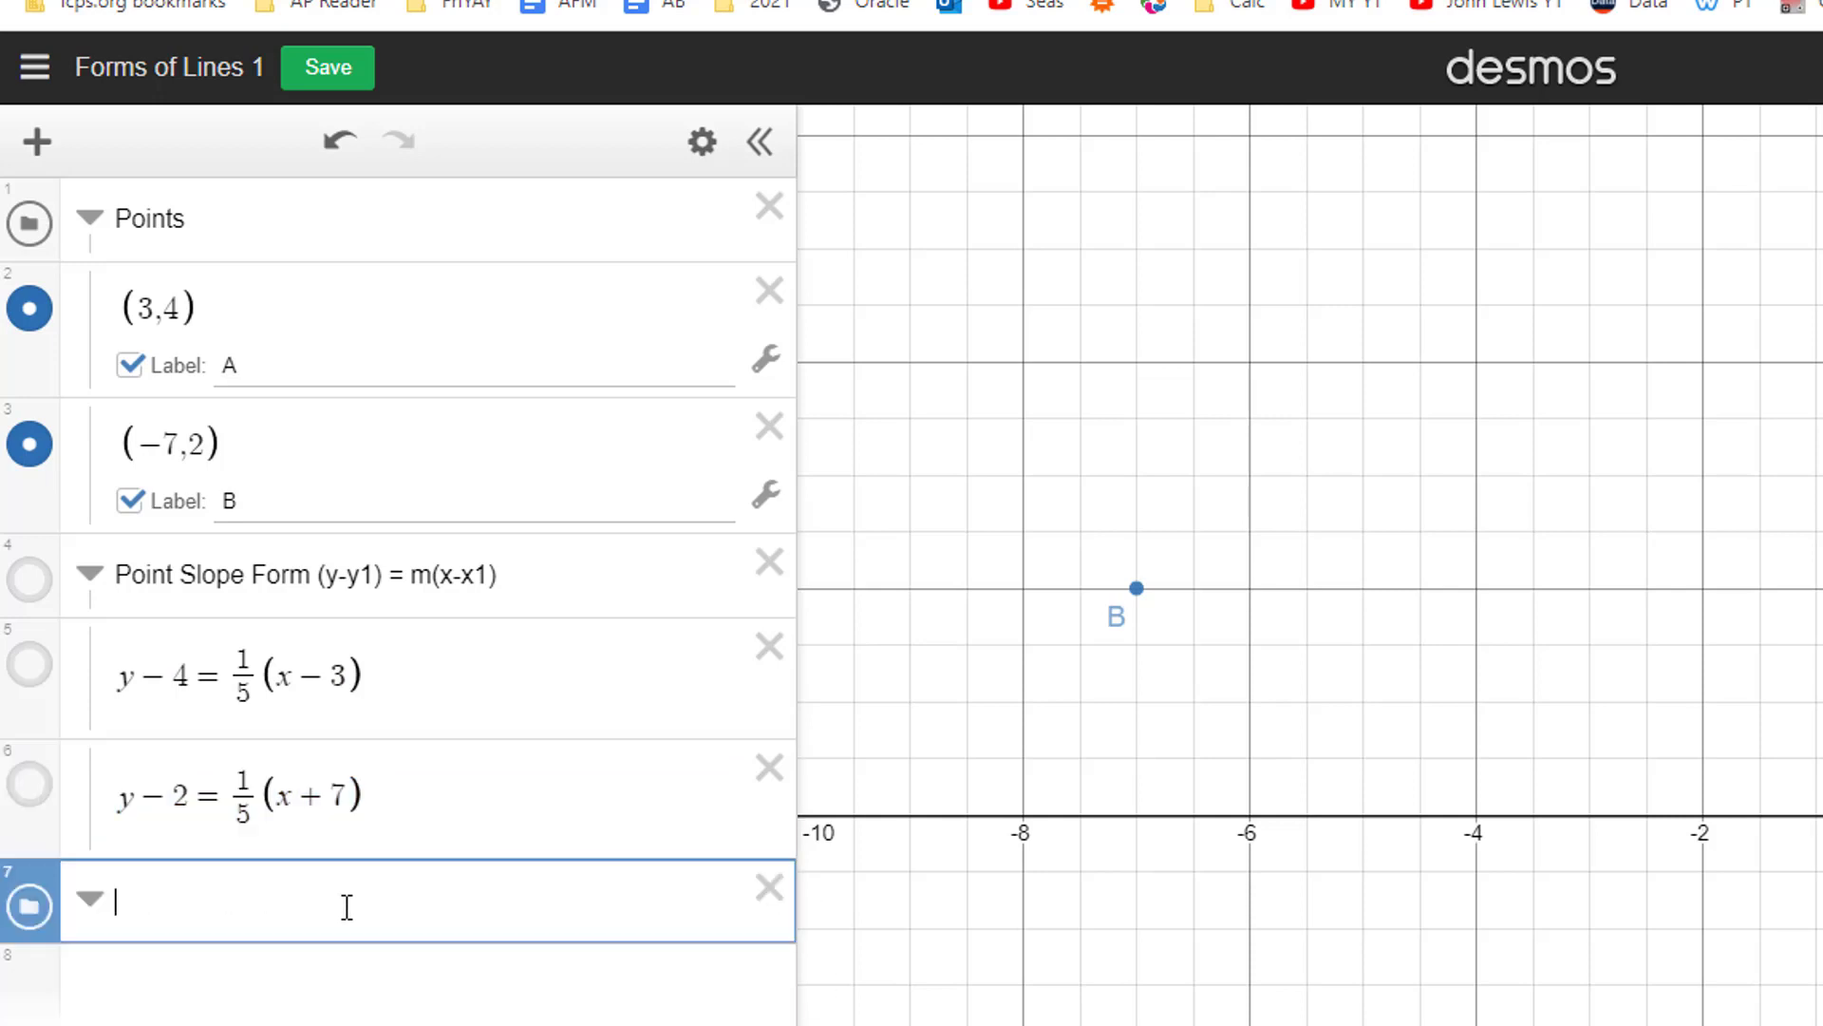
text(Standor)
key(BackSpace)
key(BackSpace)
text(ard Form)
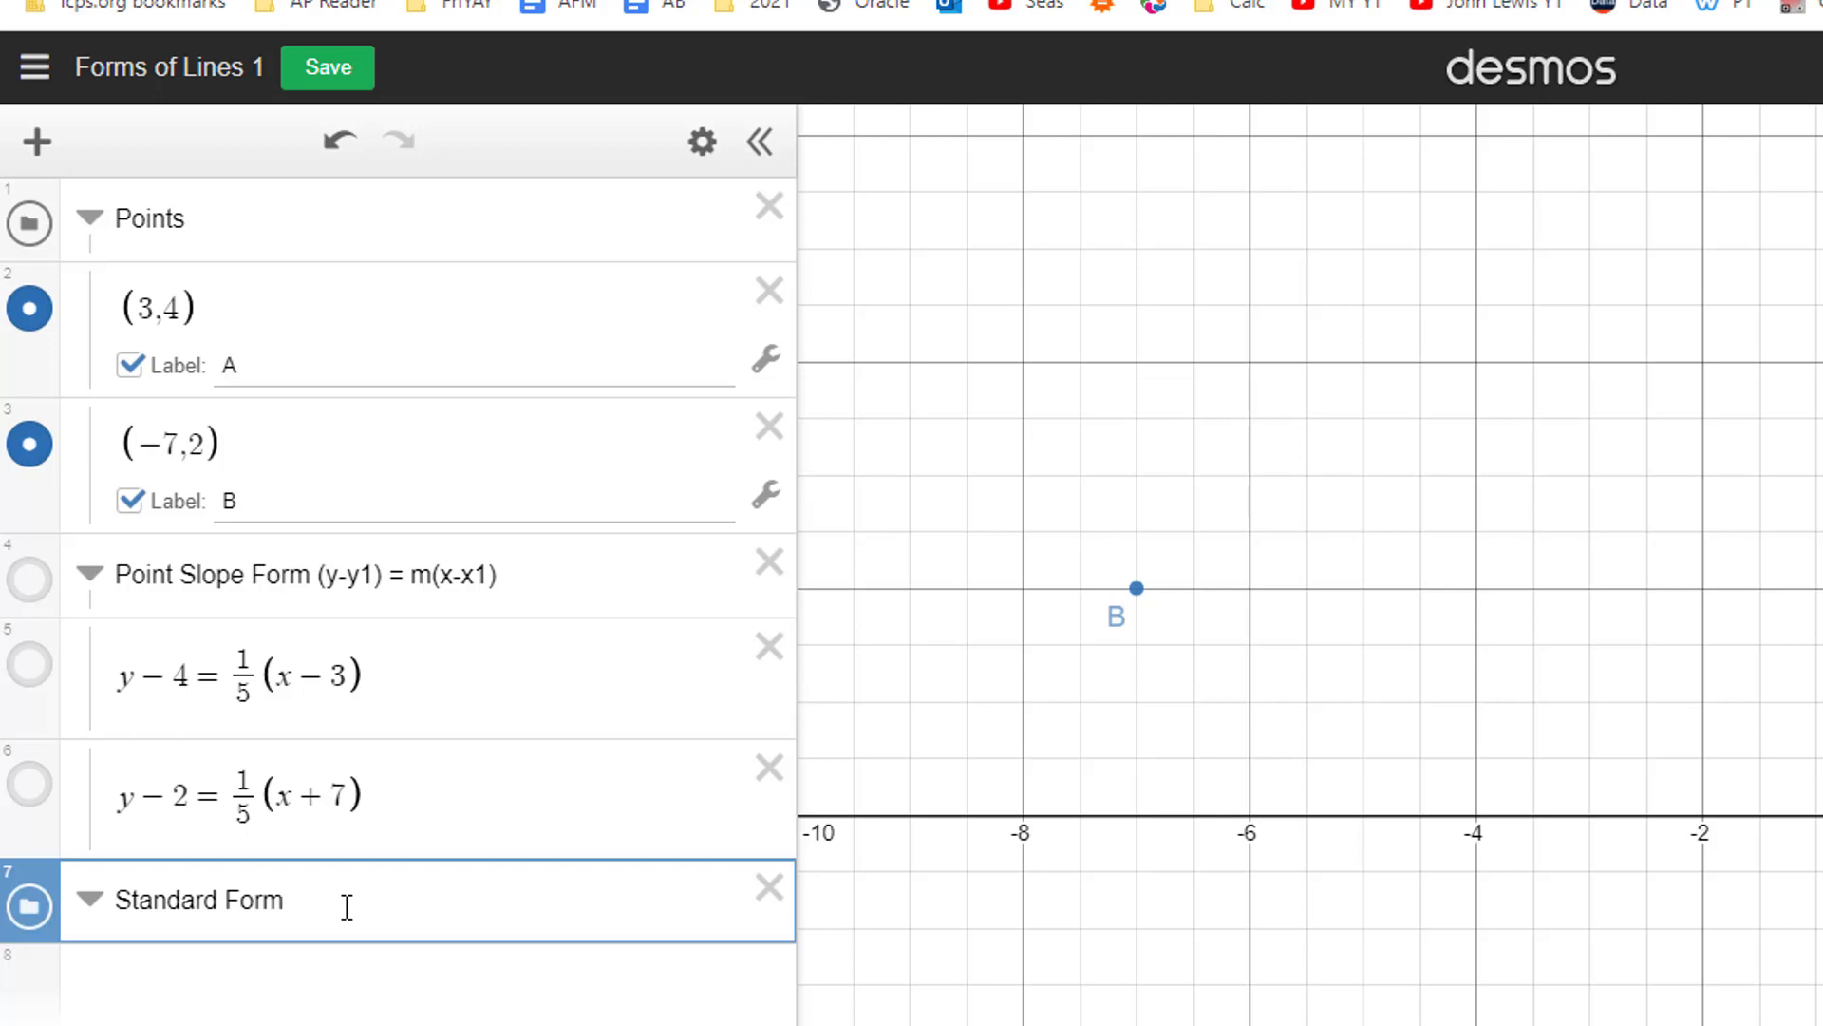
text( (Ax + By = C)
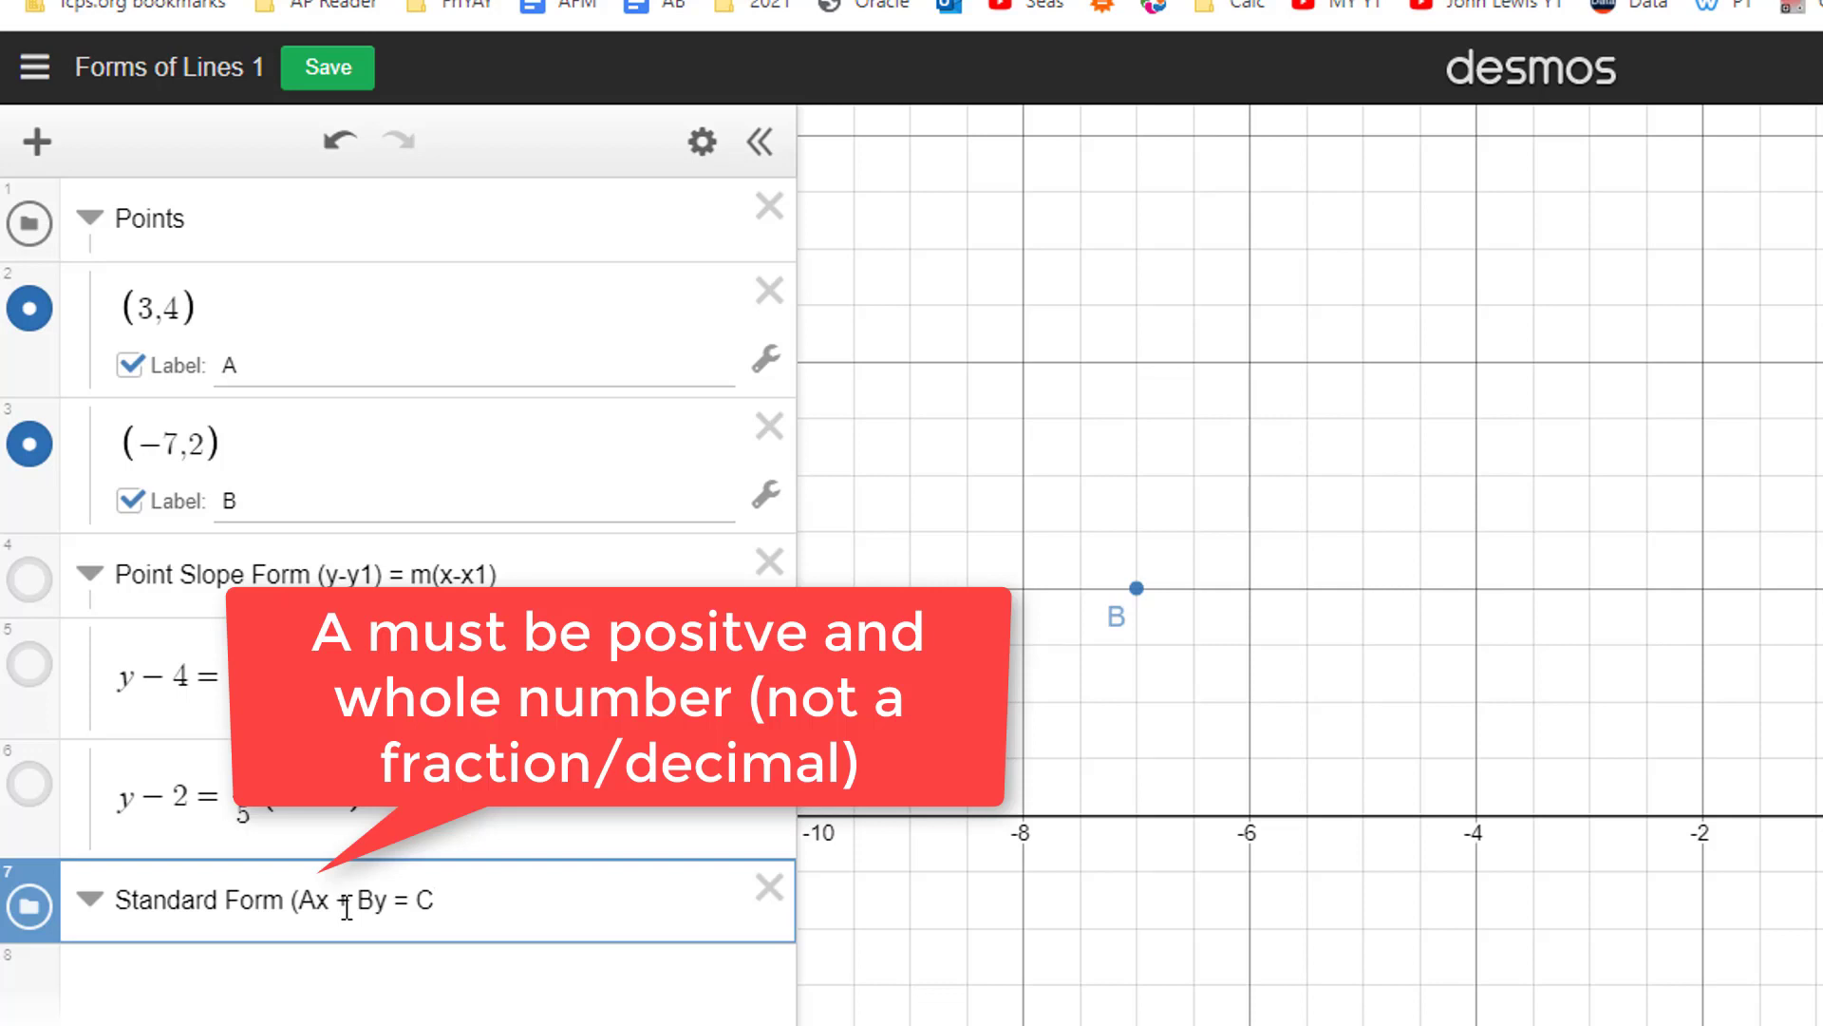
text())
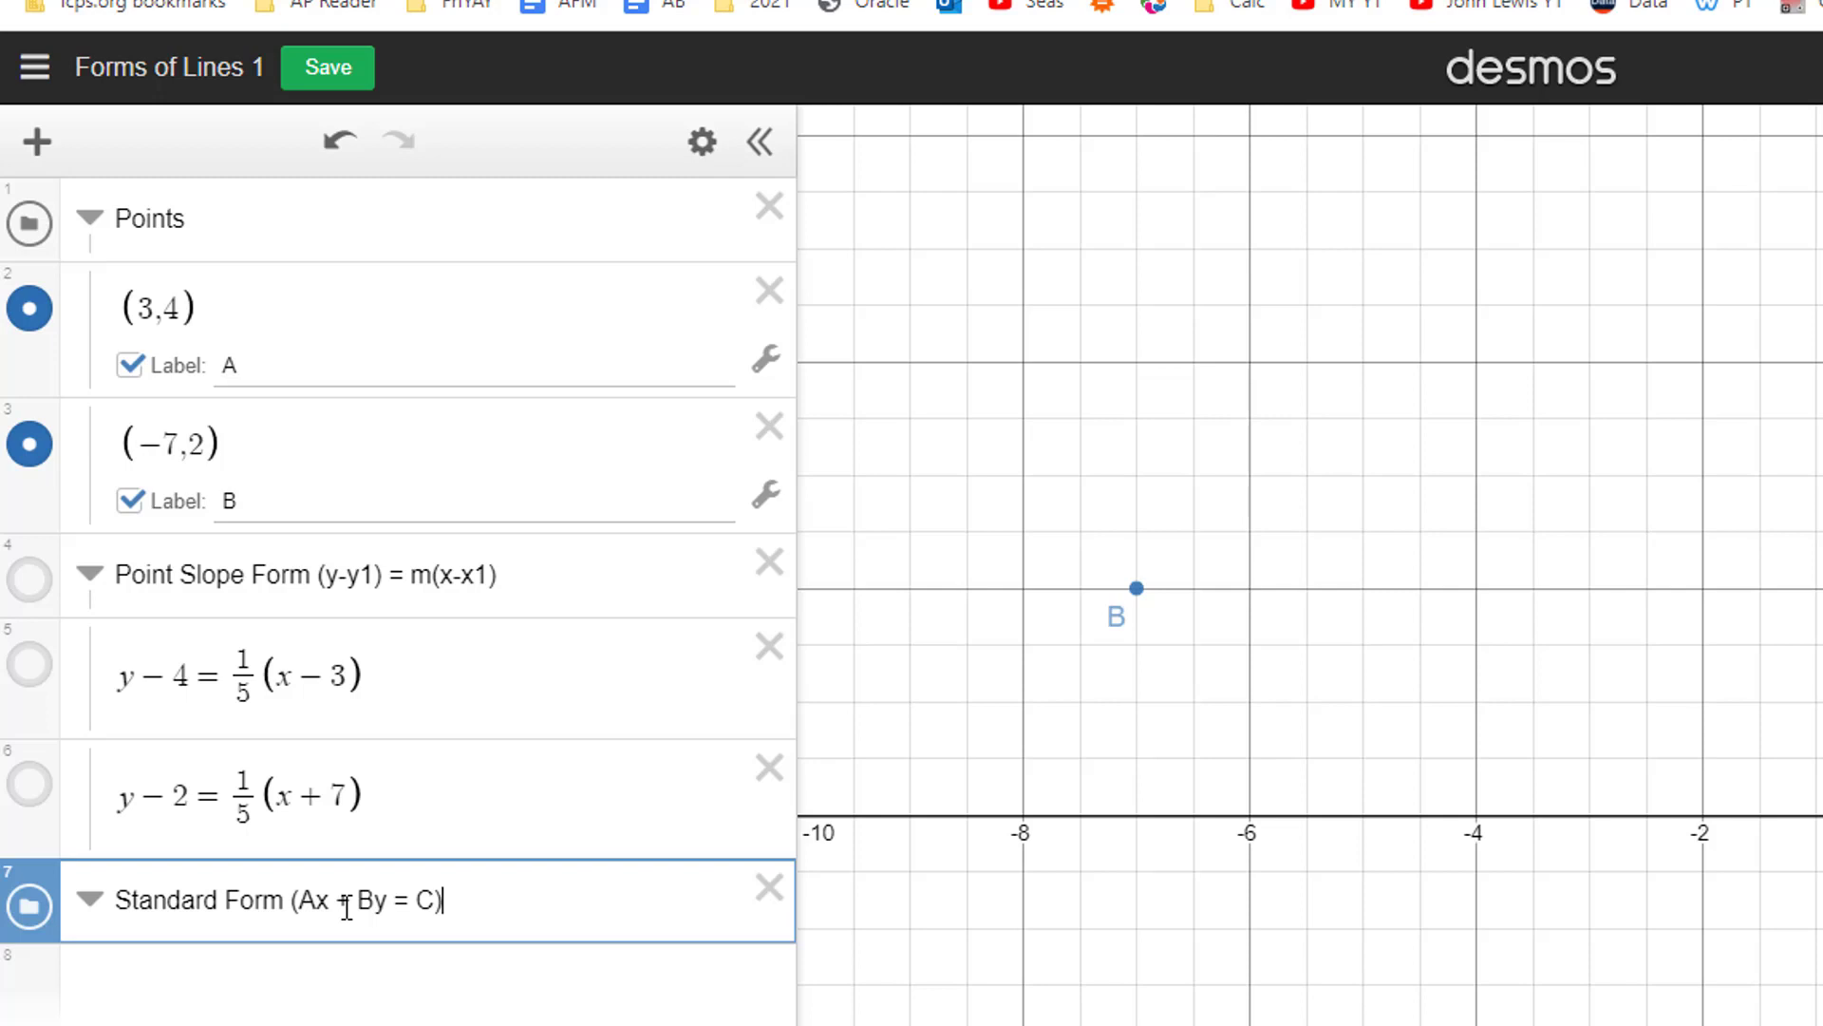
key(Return)
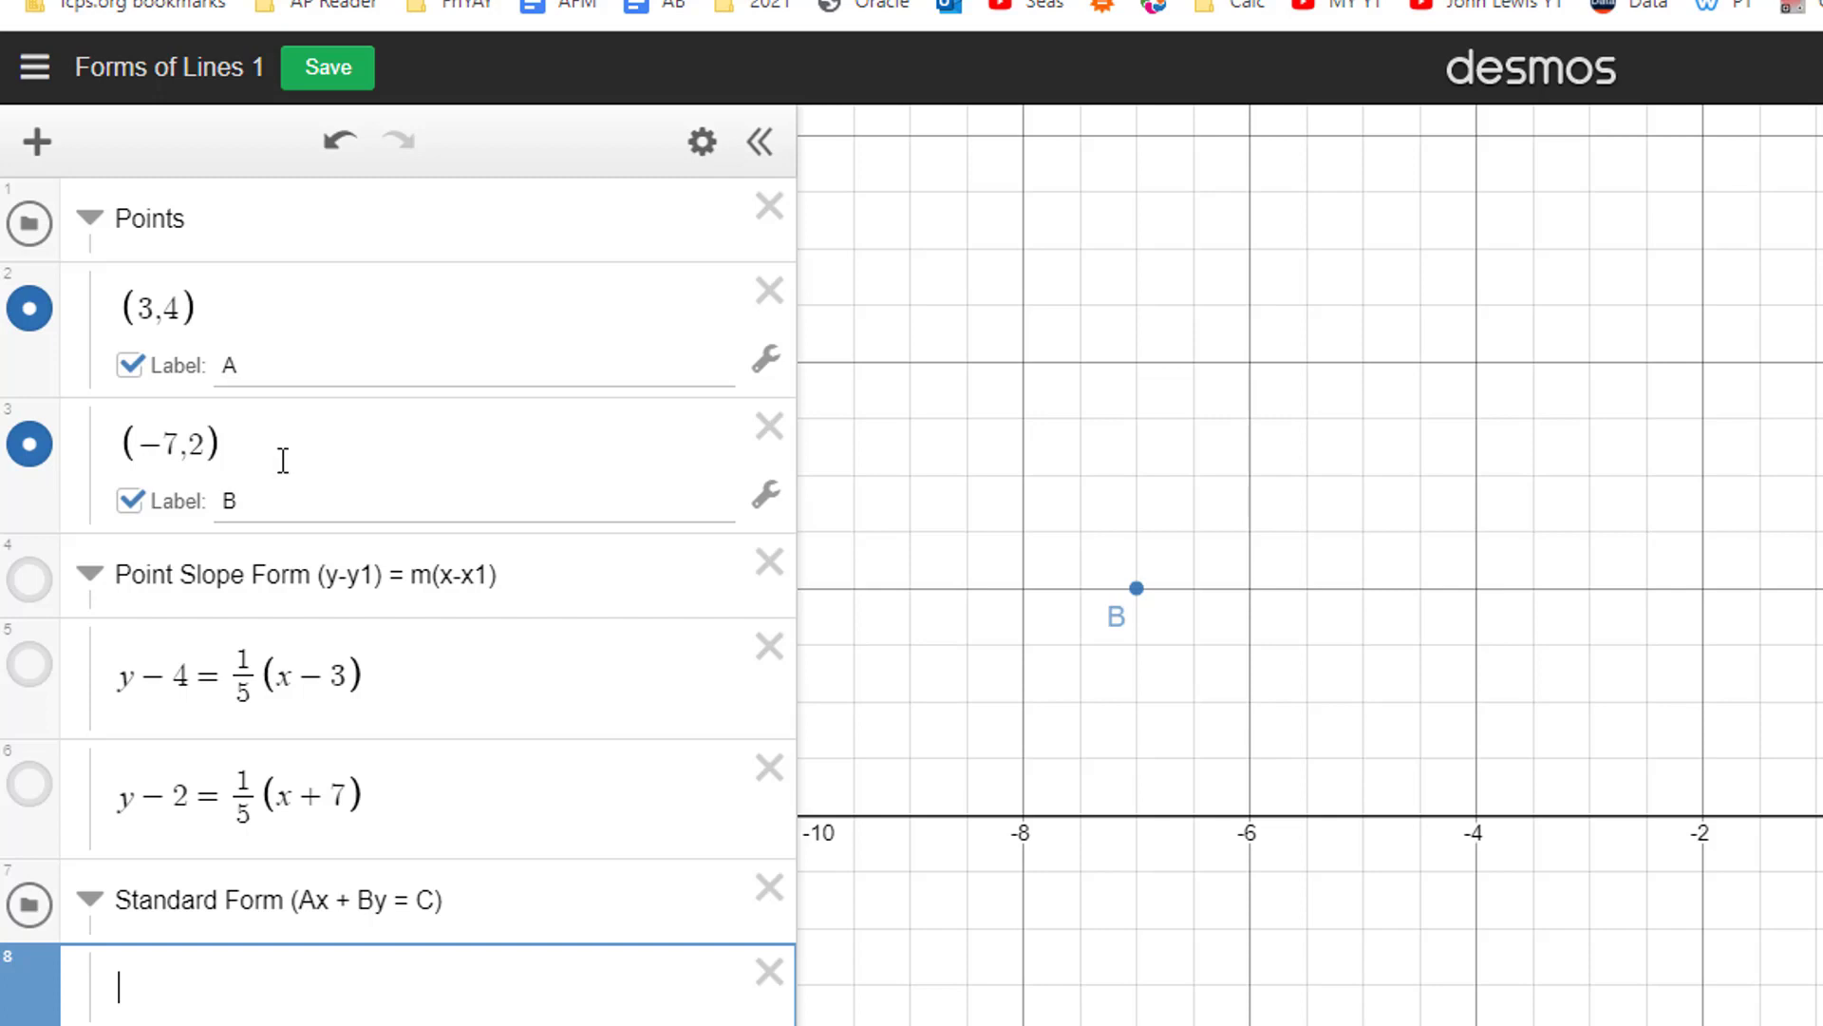
Review both point-slope equations, returning to the empty Standard Form row after each
click(386, 676)
drag(366, 676, 110, 682)
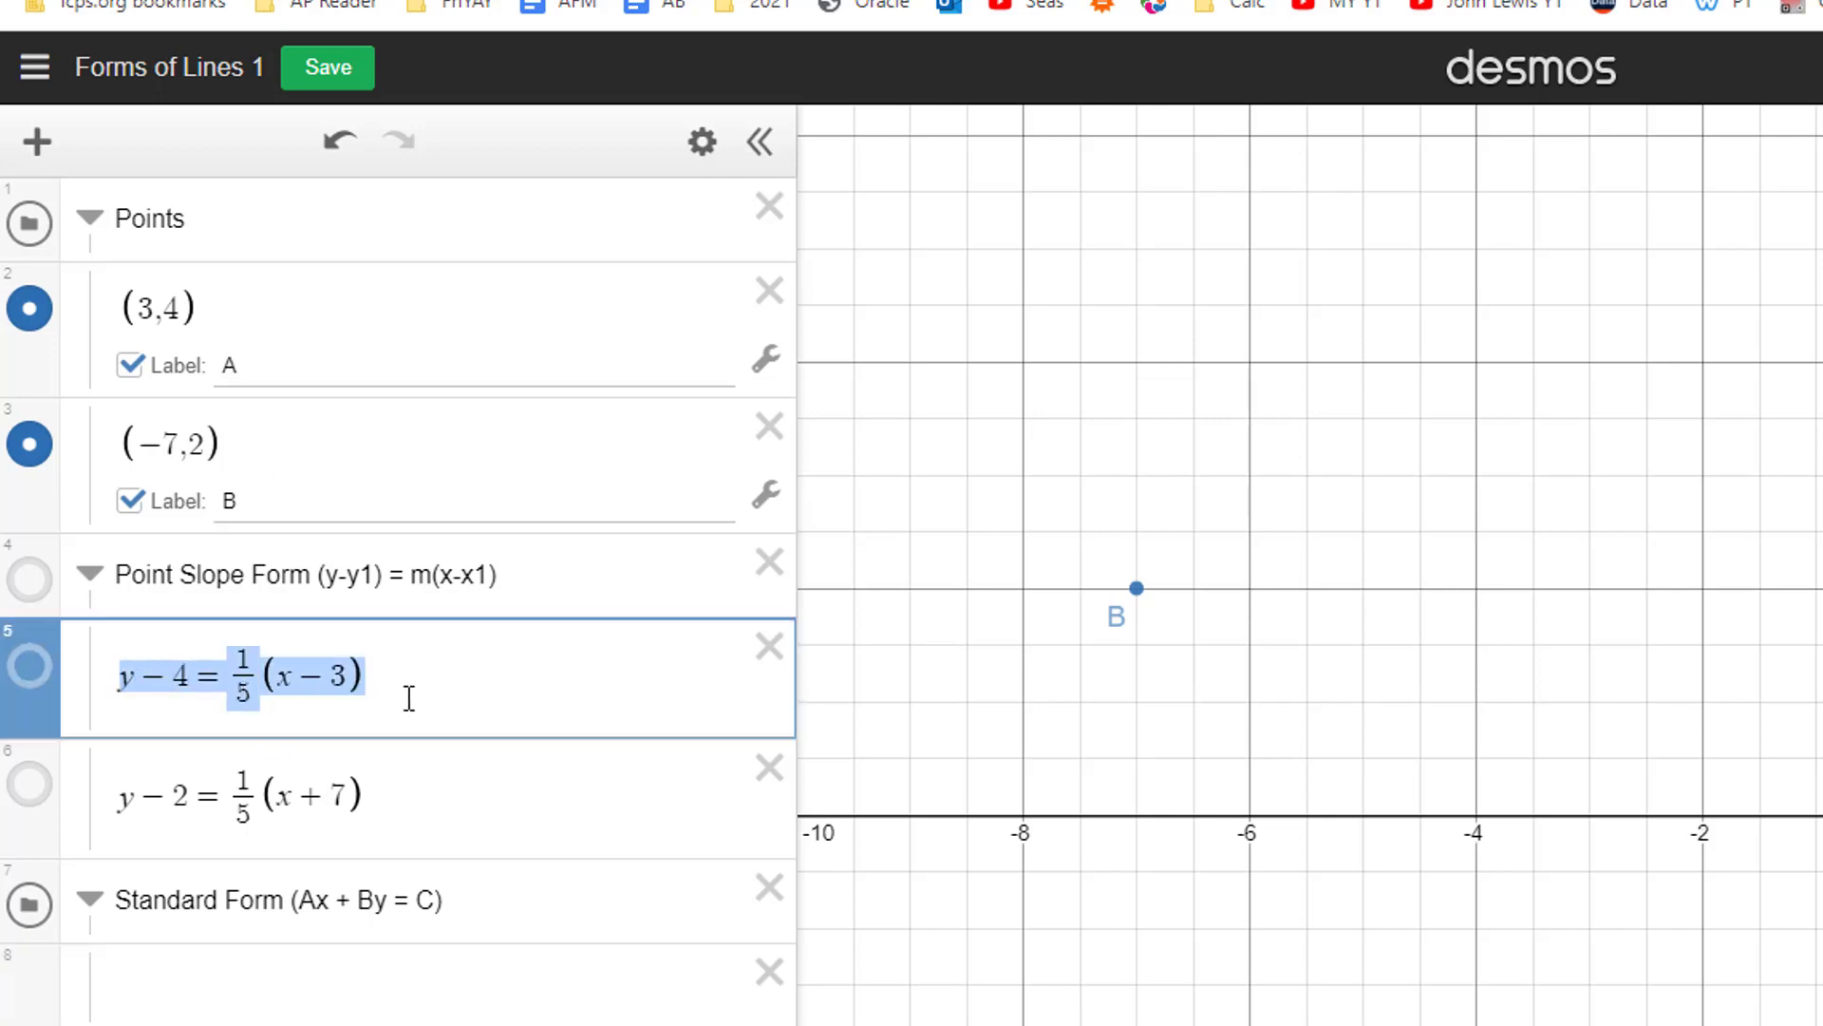
click(210, 986)
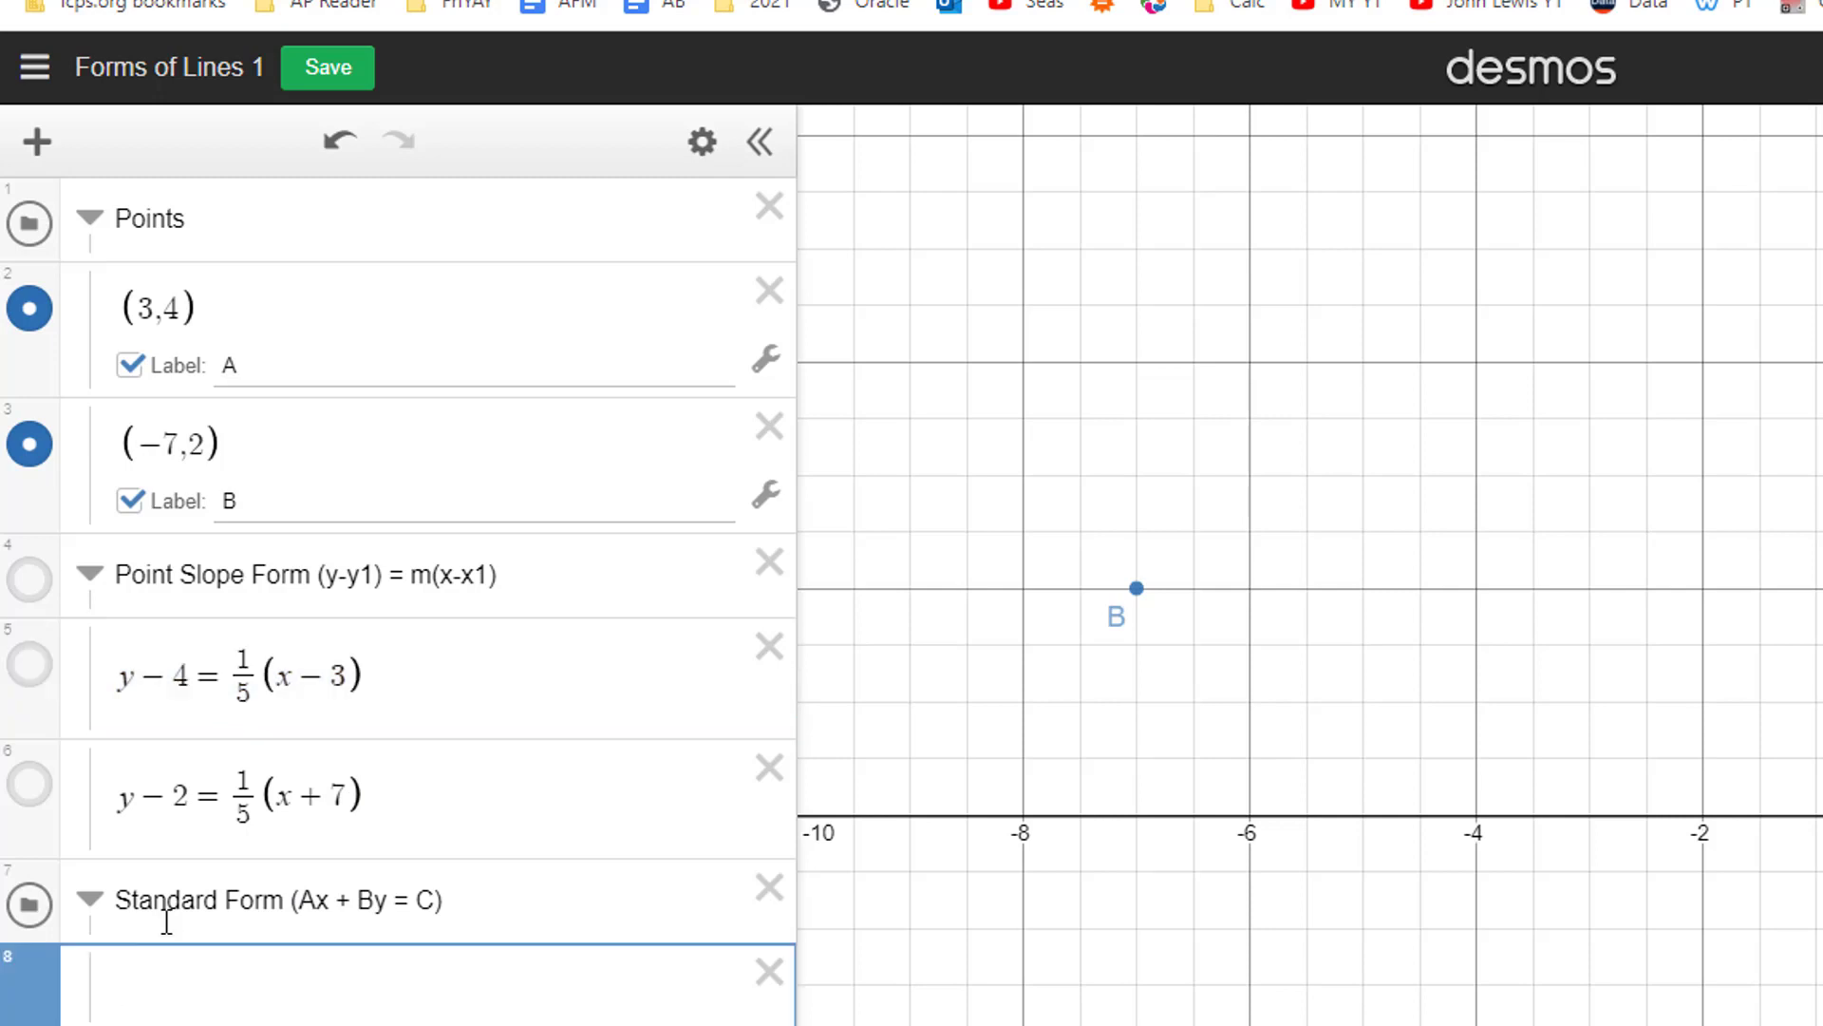
click(354, 791)
drag(354, 791, 119, 794)
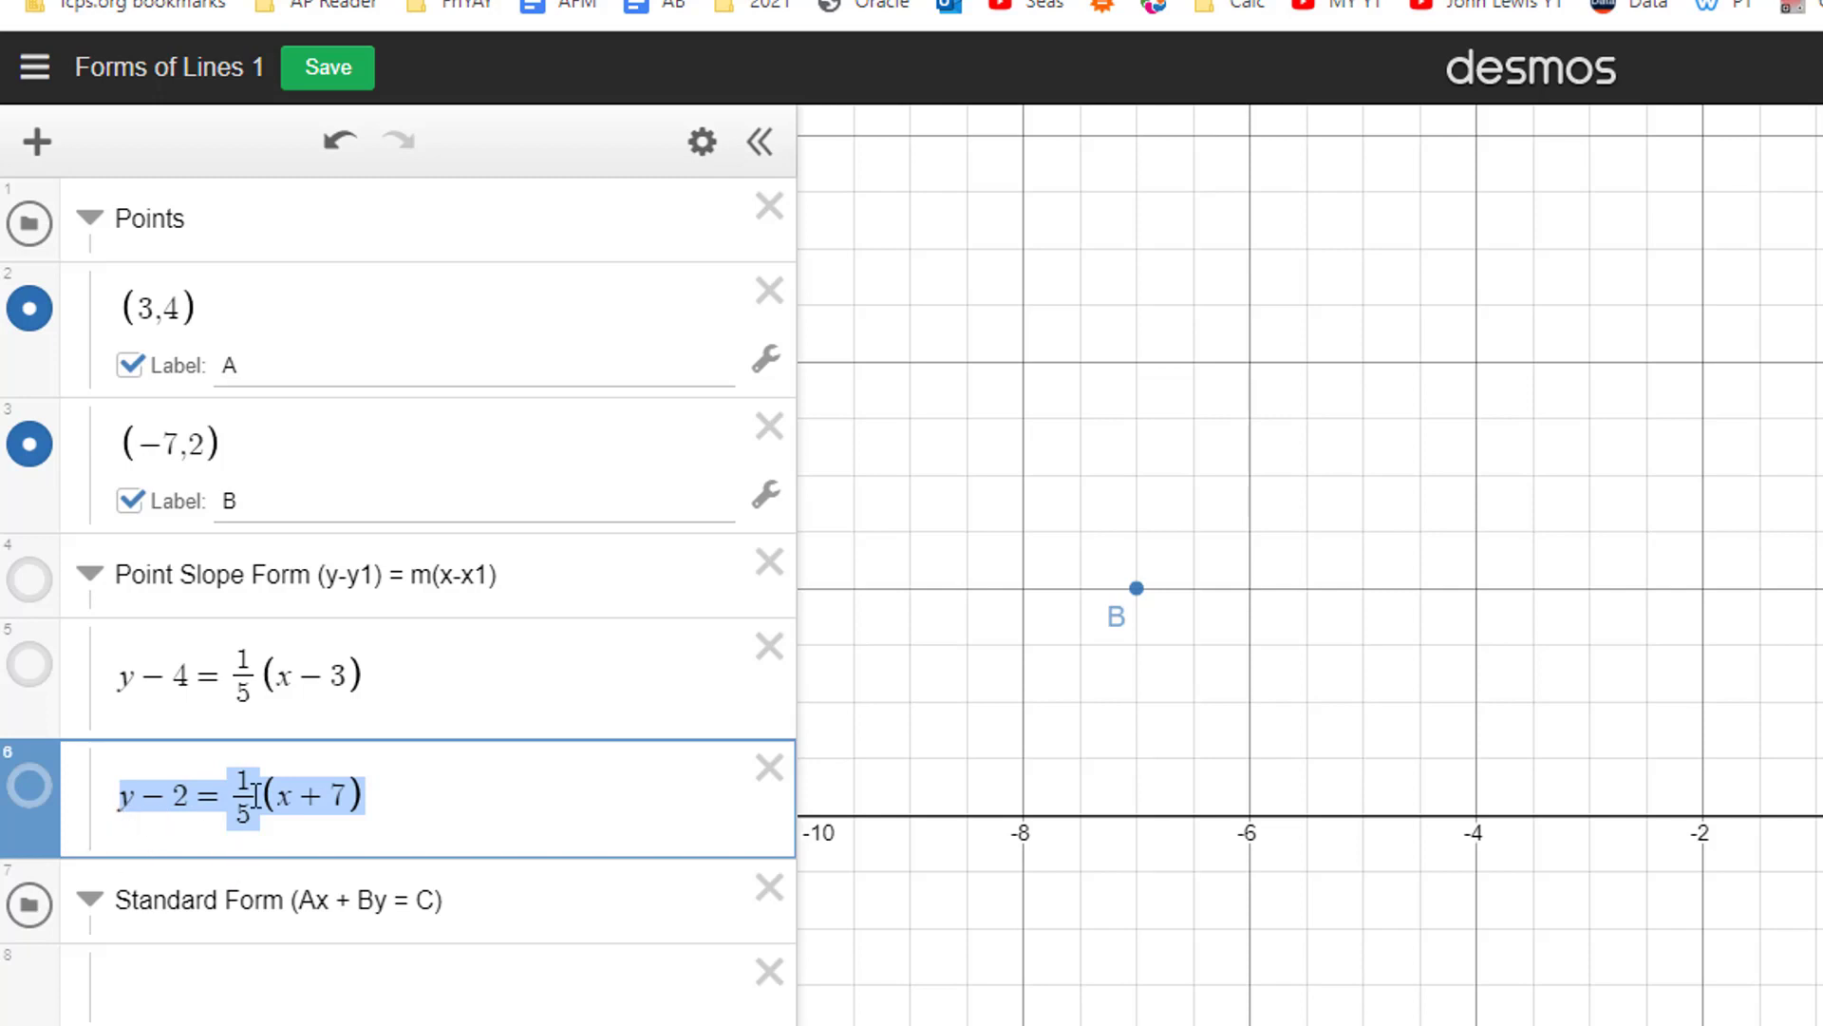
click(209, 975)
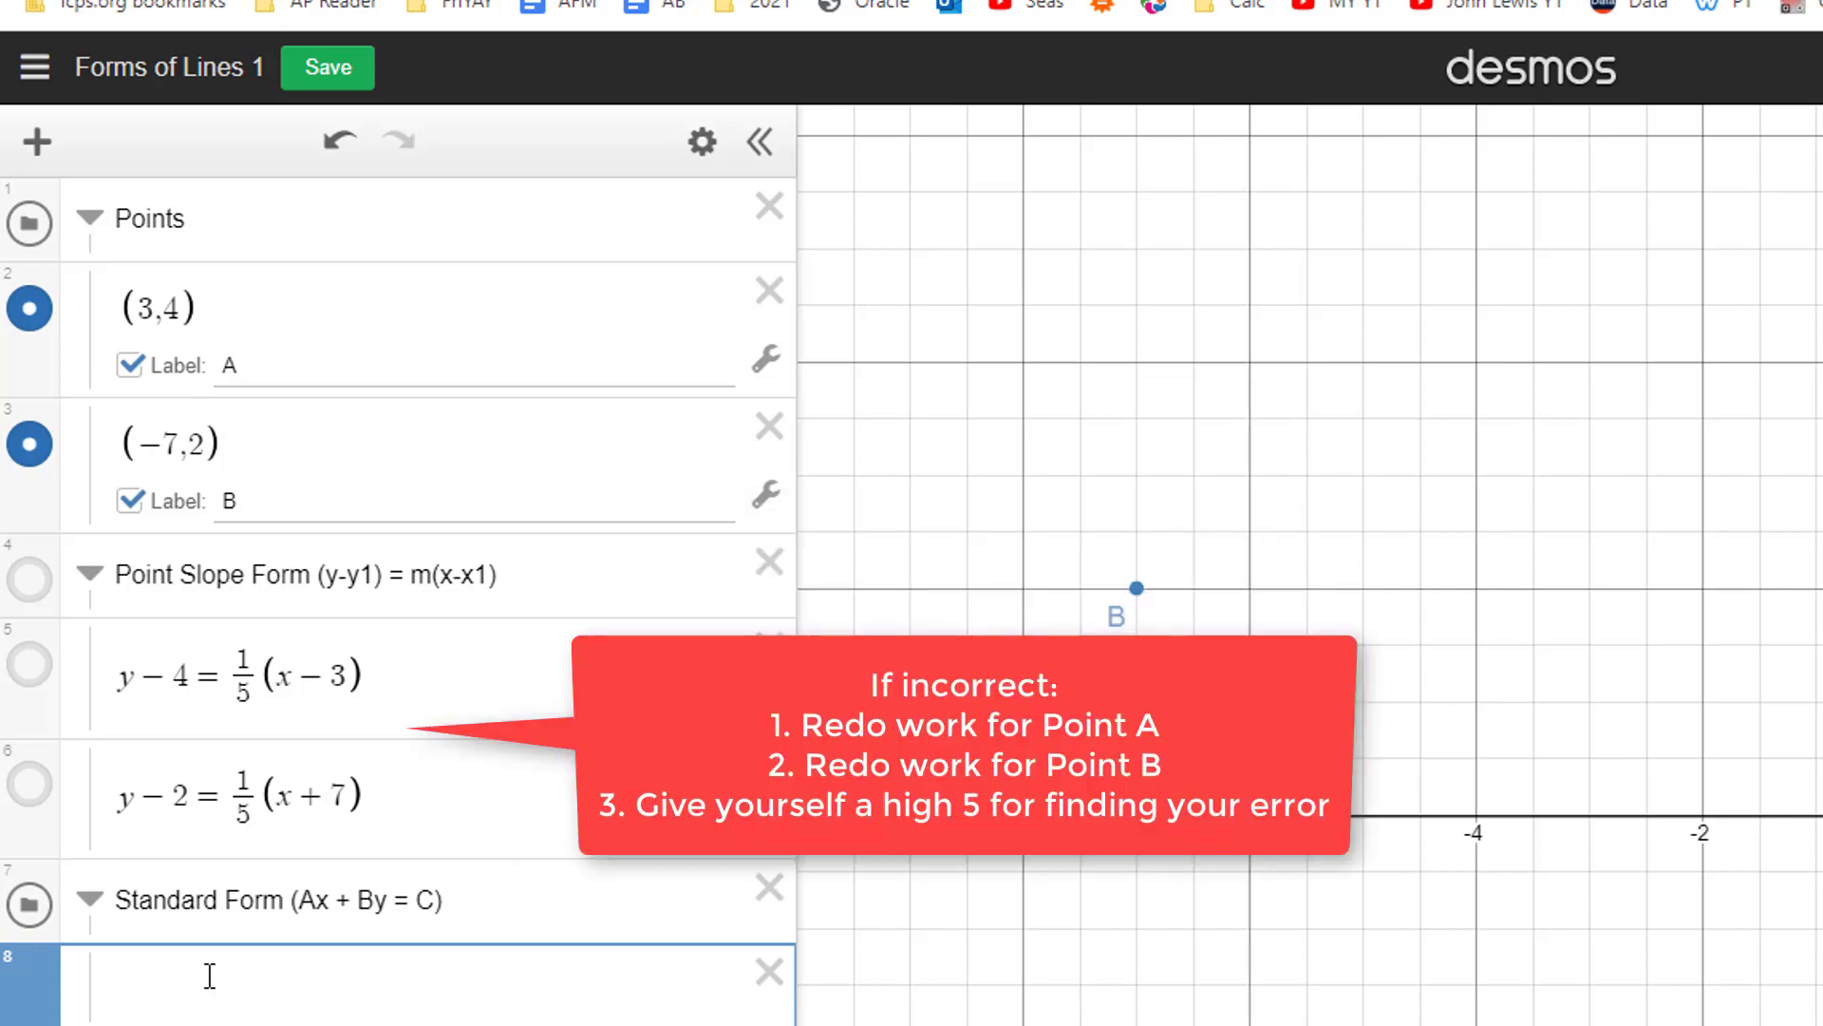
Enter the standard-form equation x − 5y = −17, correcting the mistyped leading z
text(z-5y=-17)
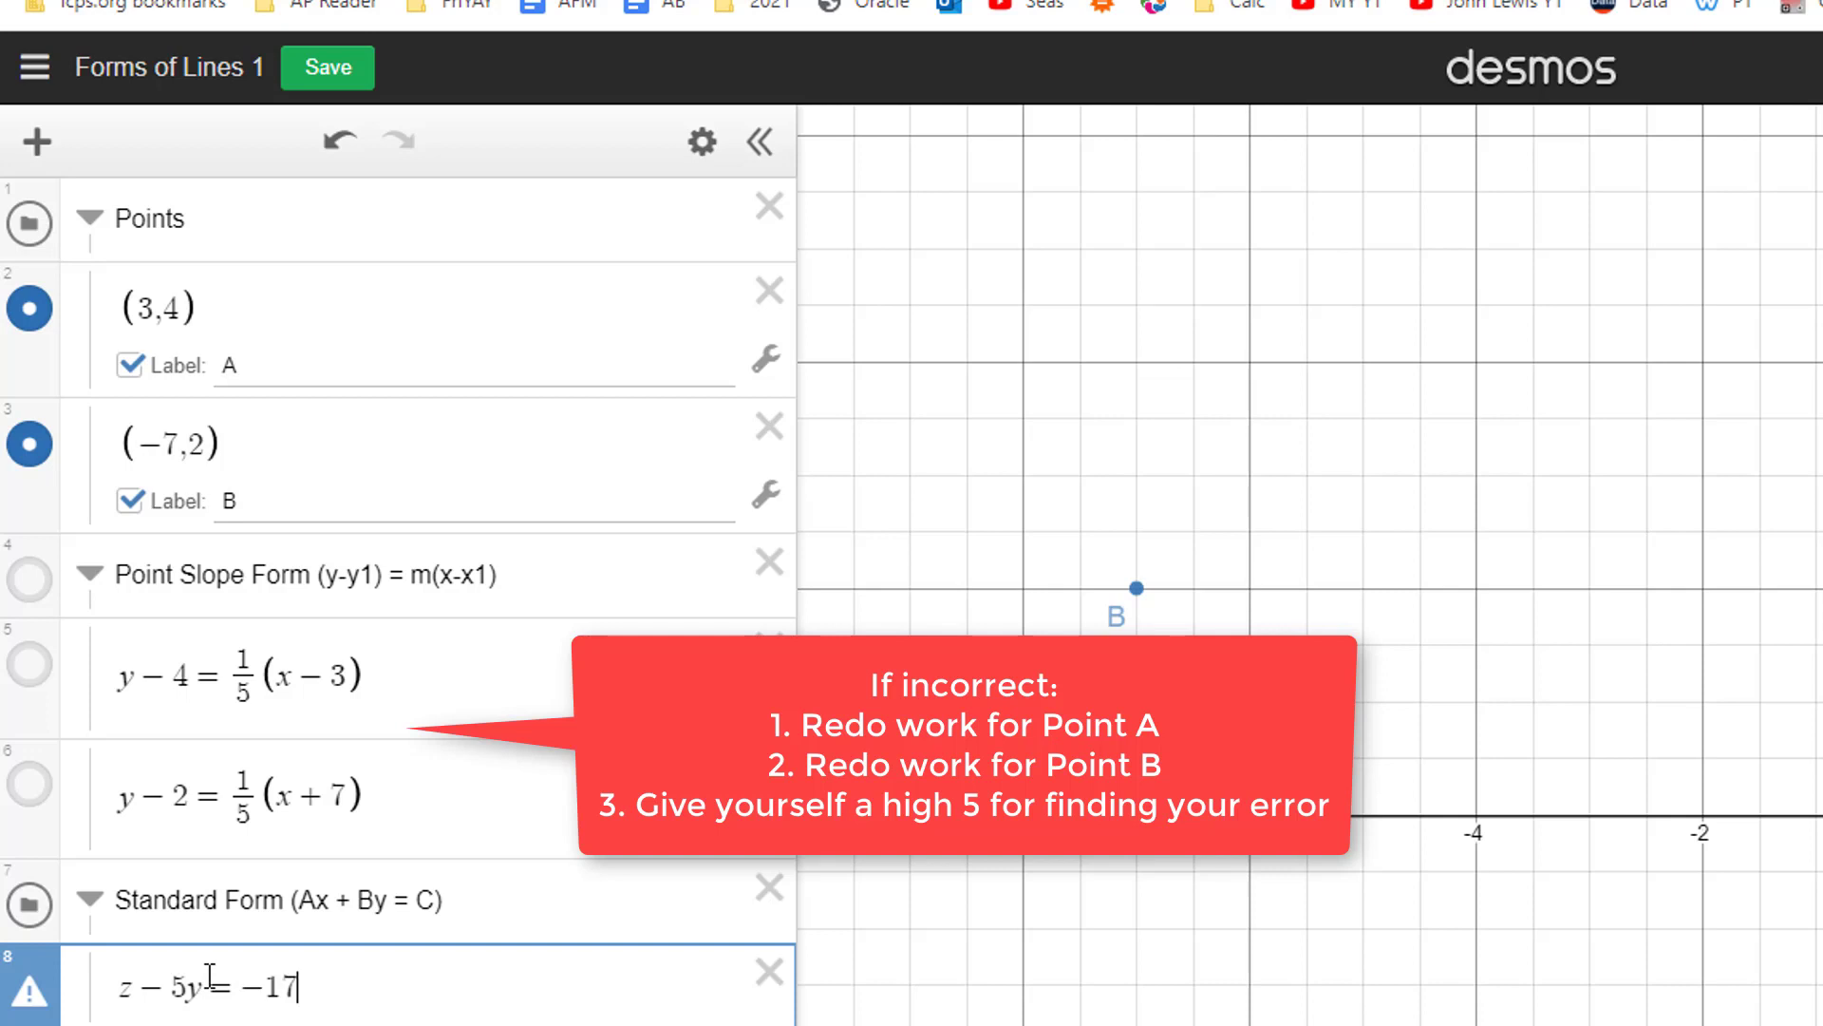
key(Home)
key(Right)
key(BackSpace)
text(x)
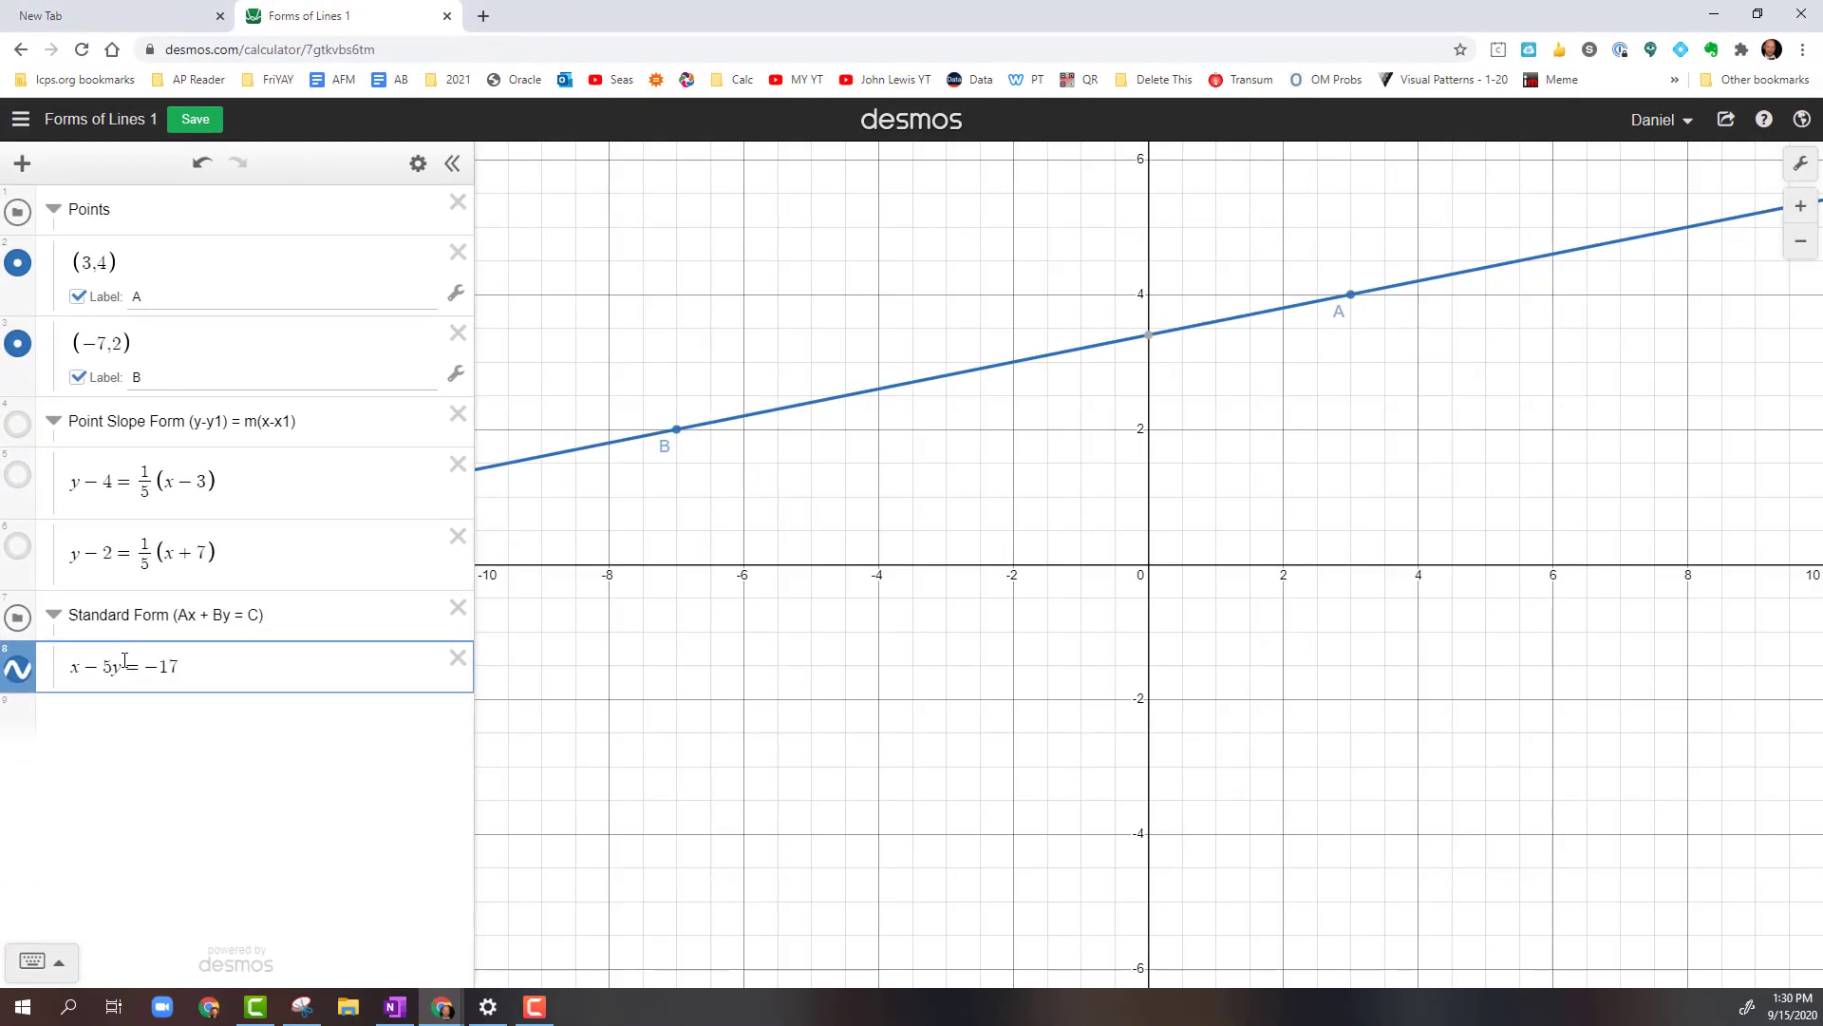
Collapse and hide the Point Slope Form and Standard Form folders so only A and B remain plotted
click(22, 483)
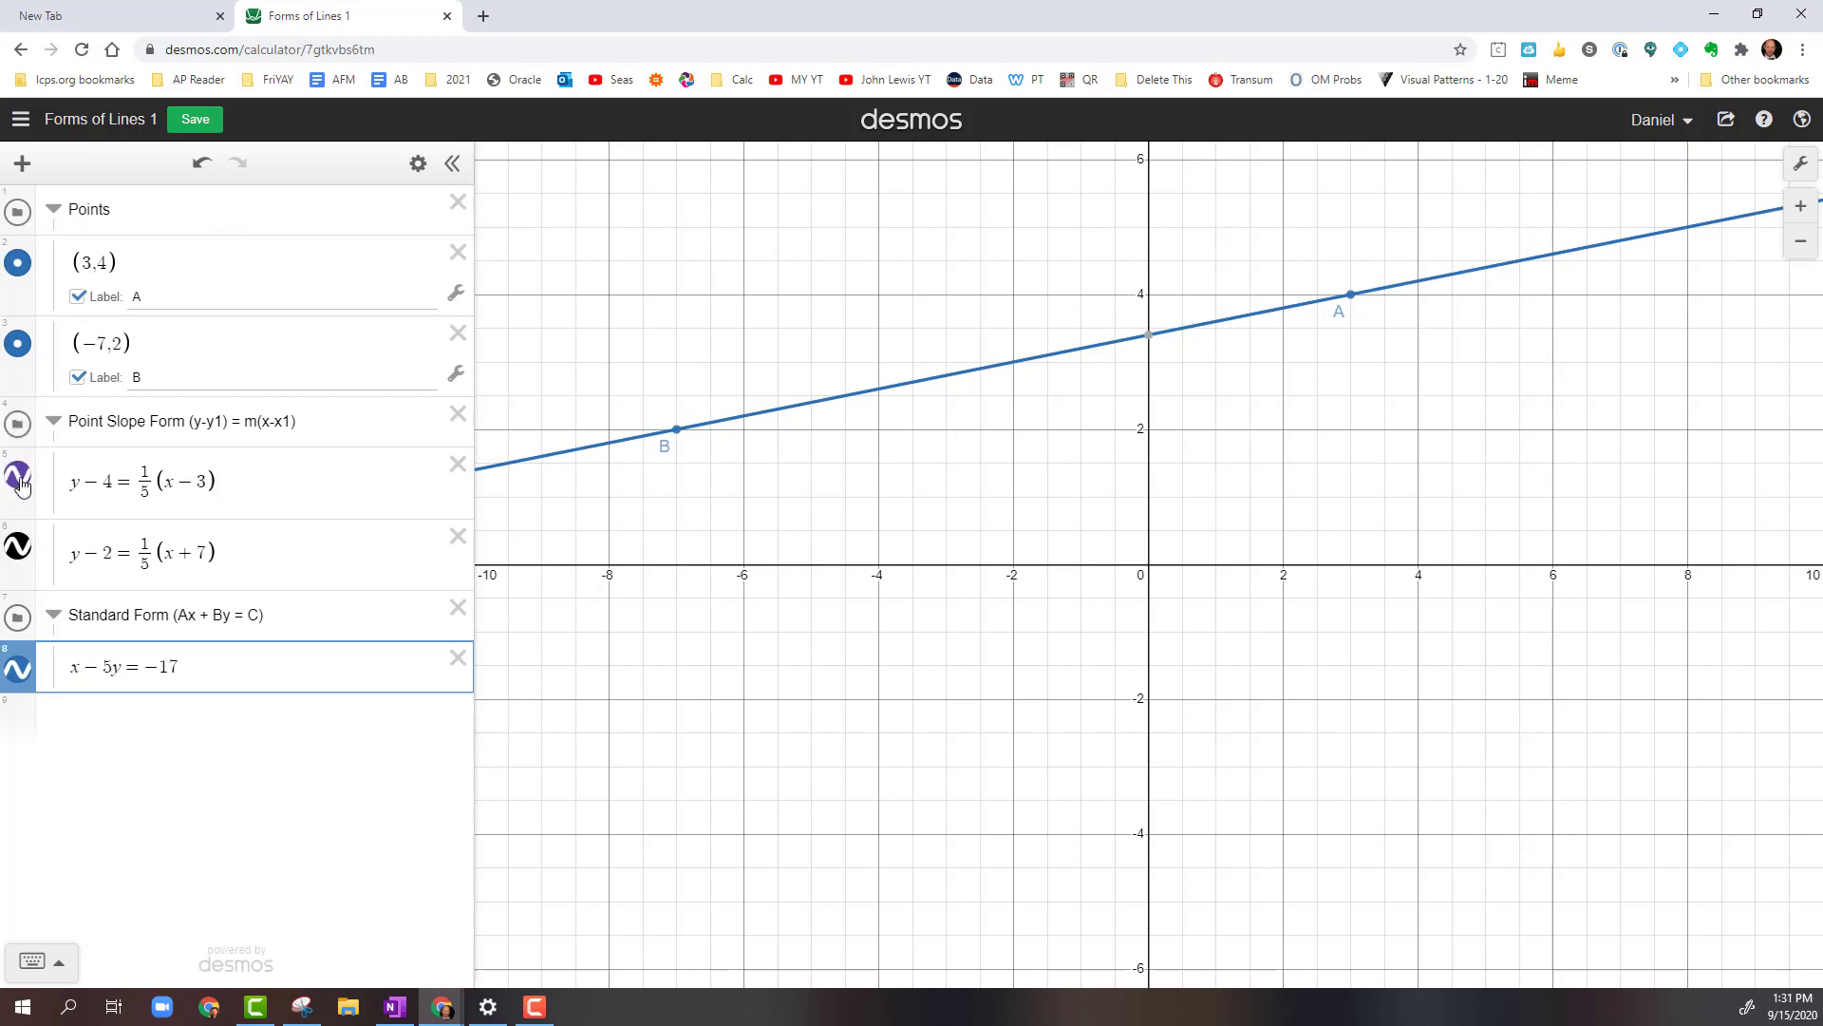
click(53, 420)
click(17, 424)
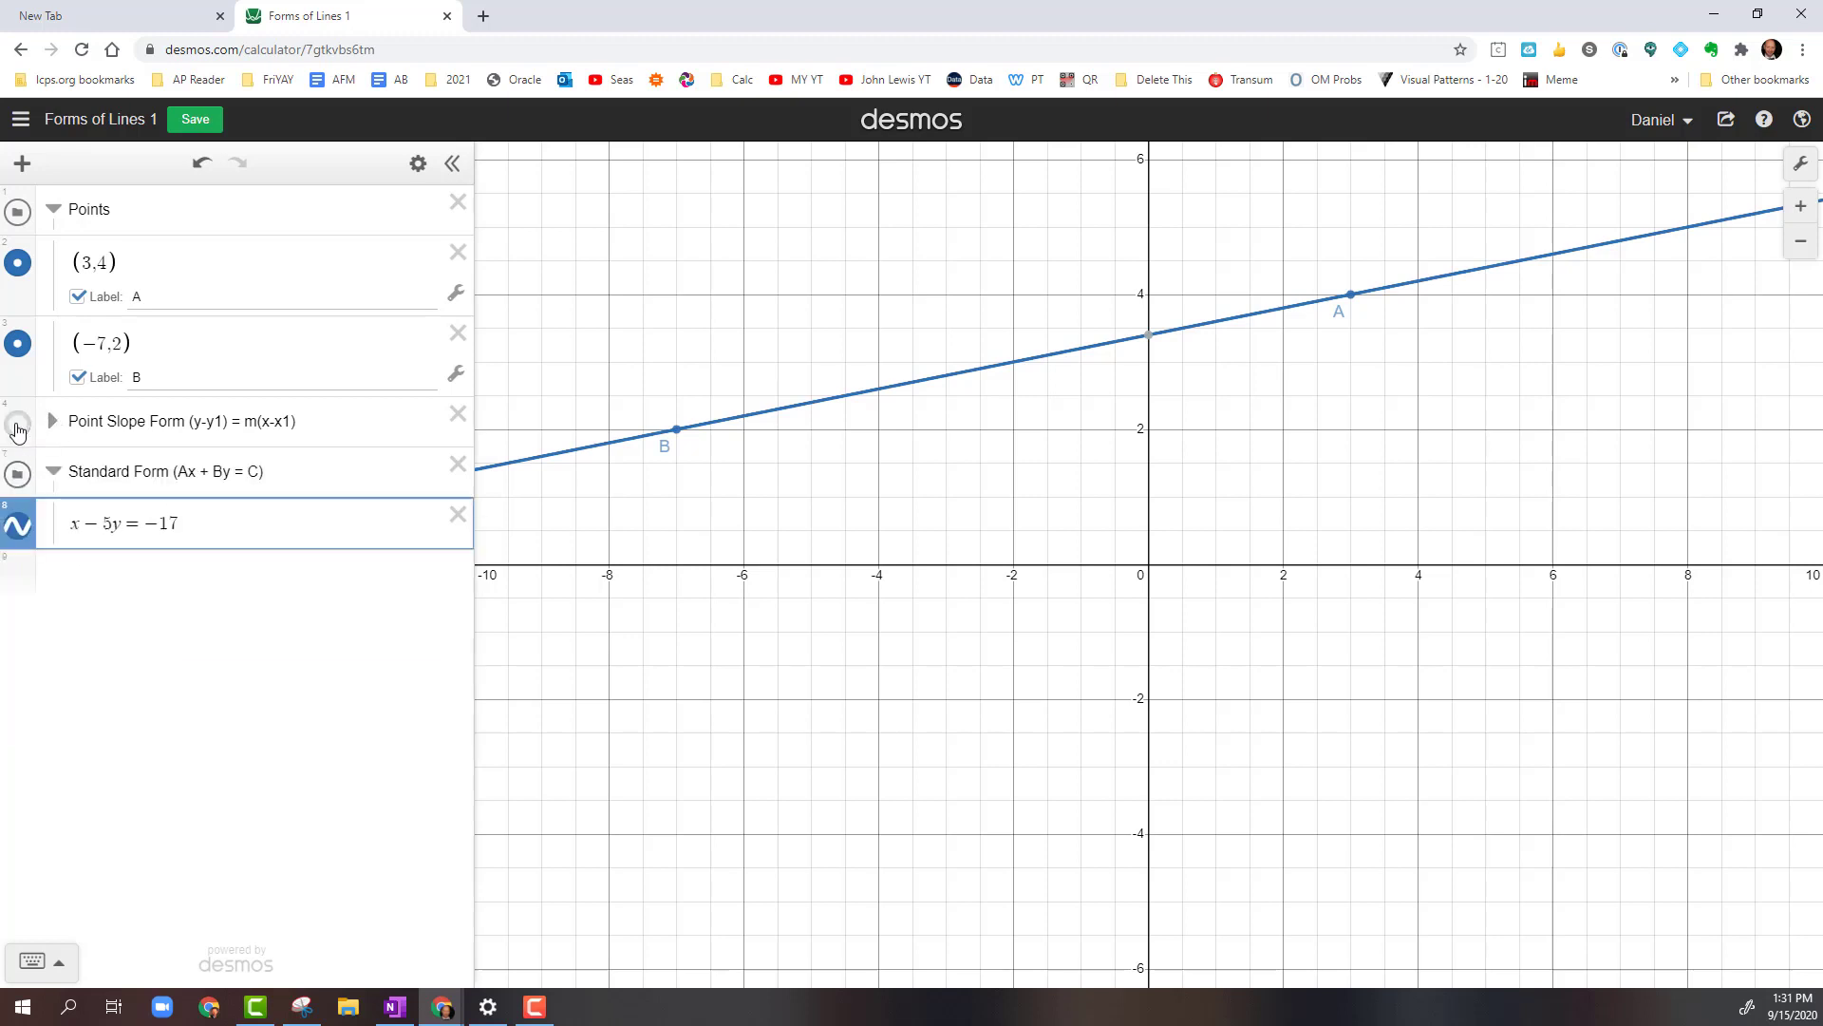
click(53, 471)
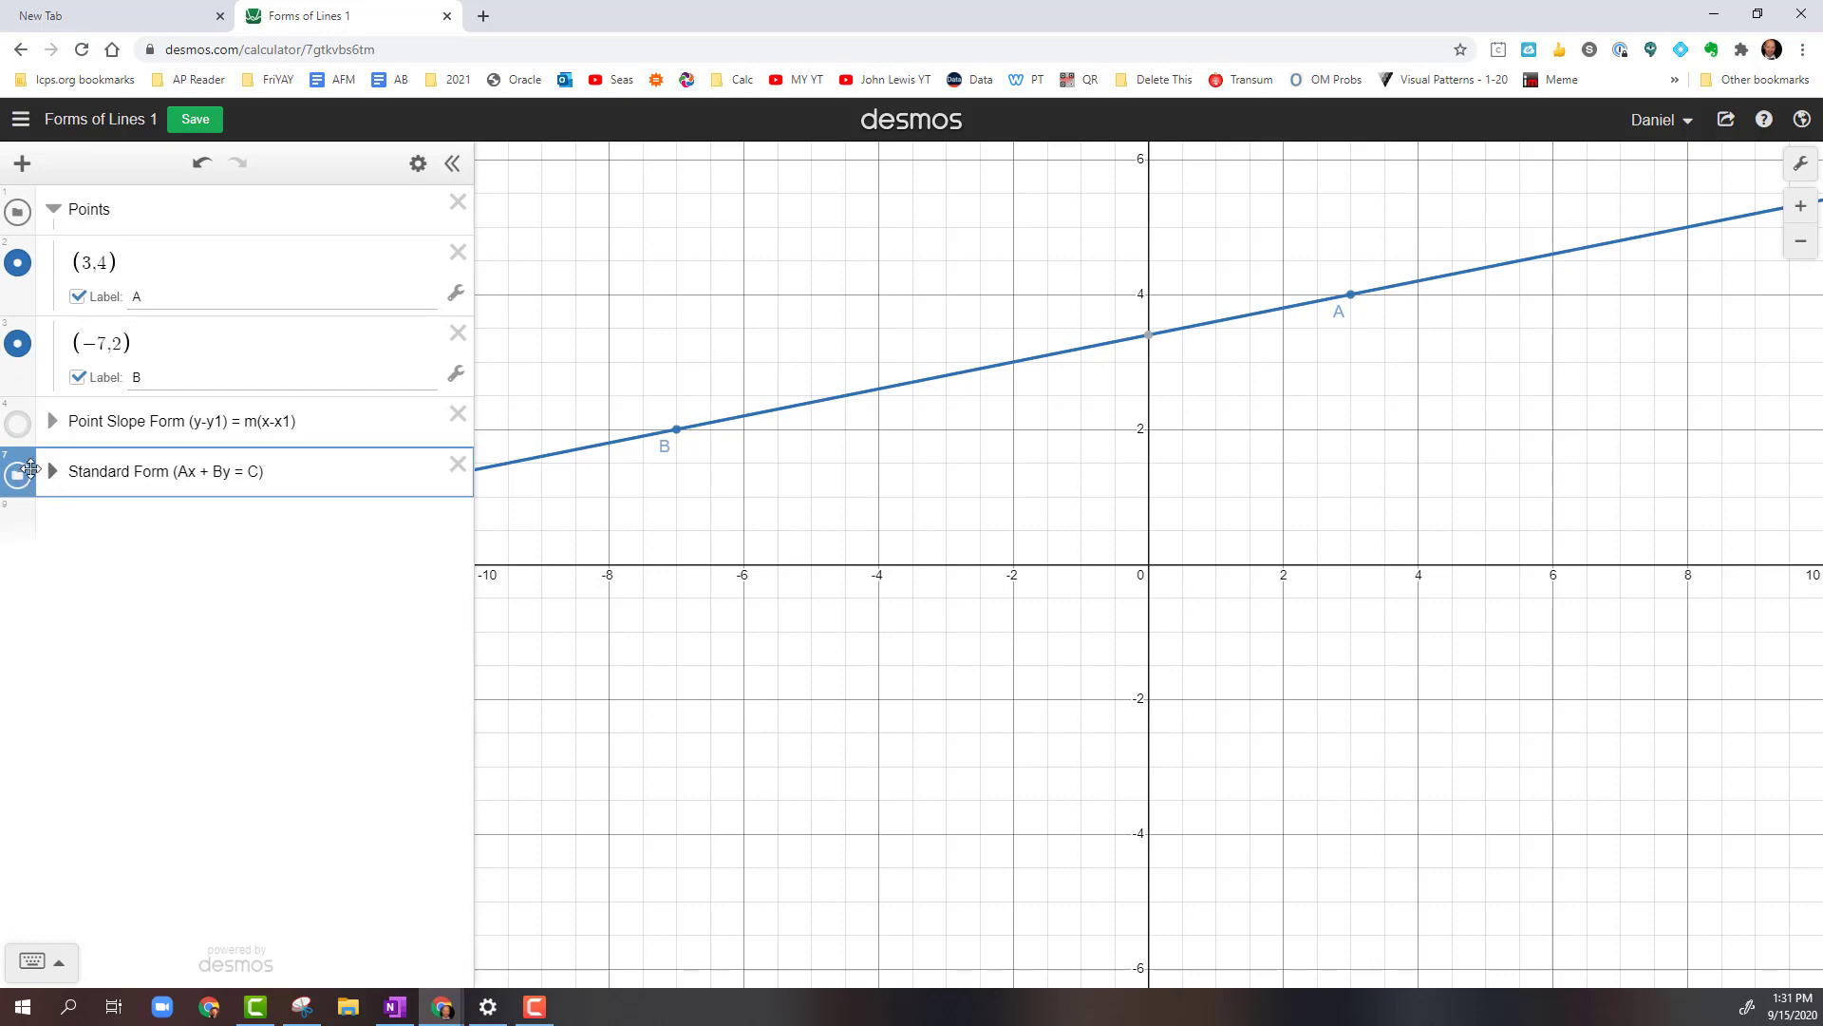
click(19, 476)
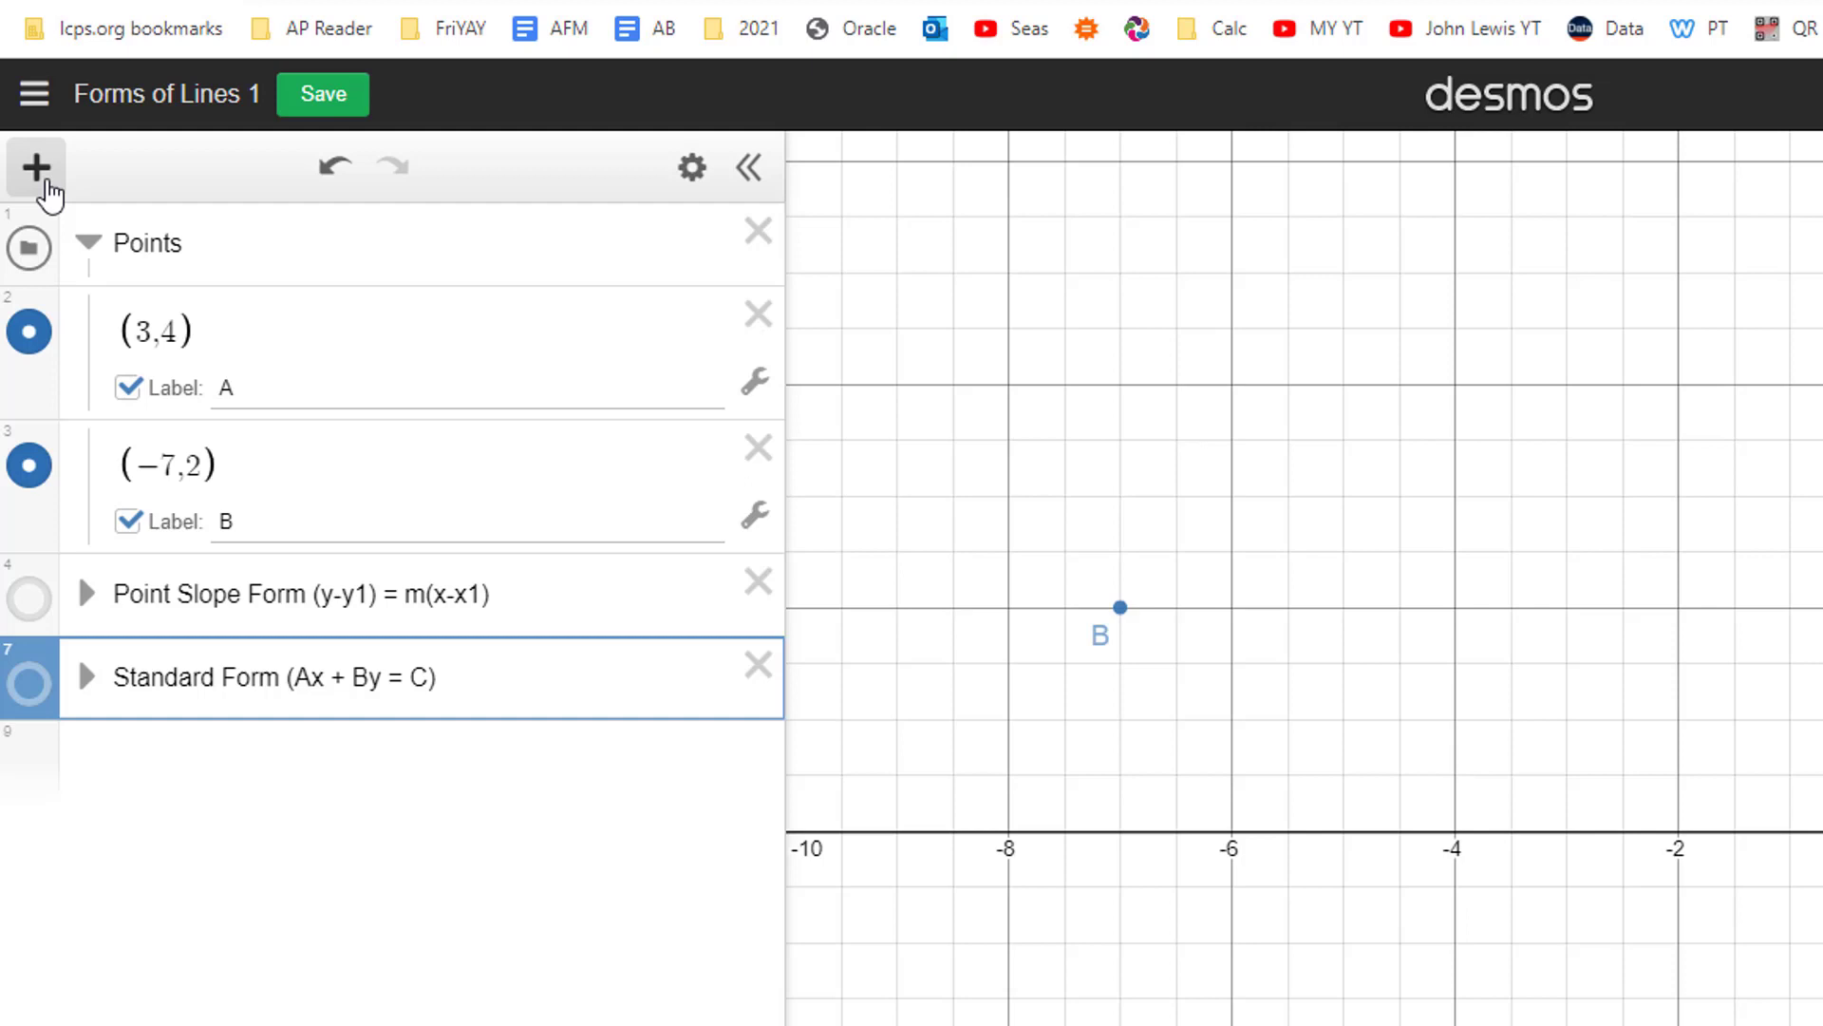
Add a folder at the end of the list titled 'Slope Intercept Form (y=mx+b)' with an empty row inside
click(43, 182)
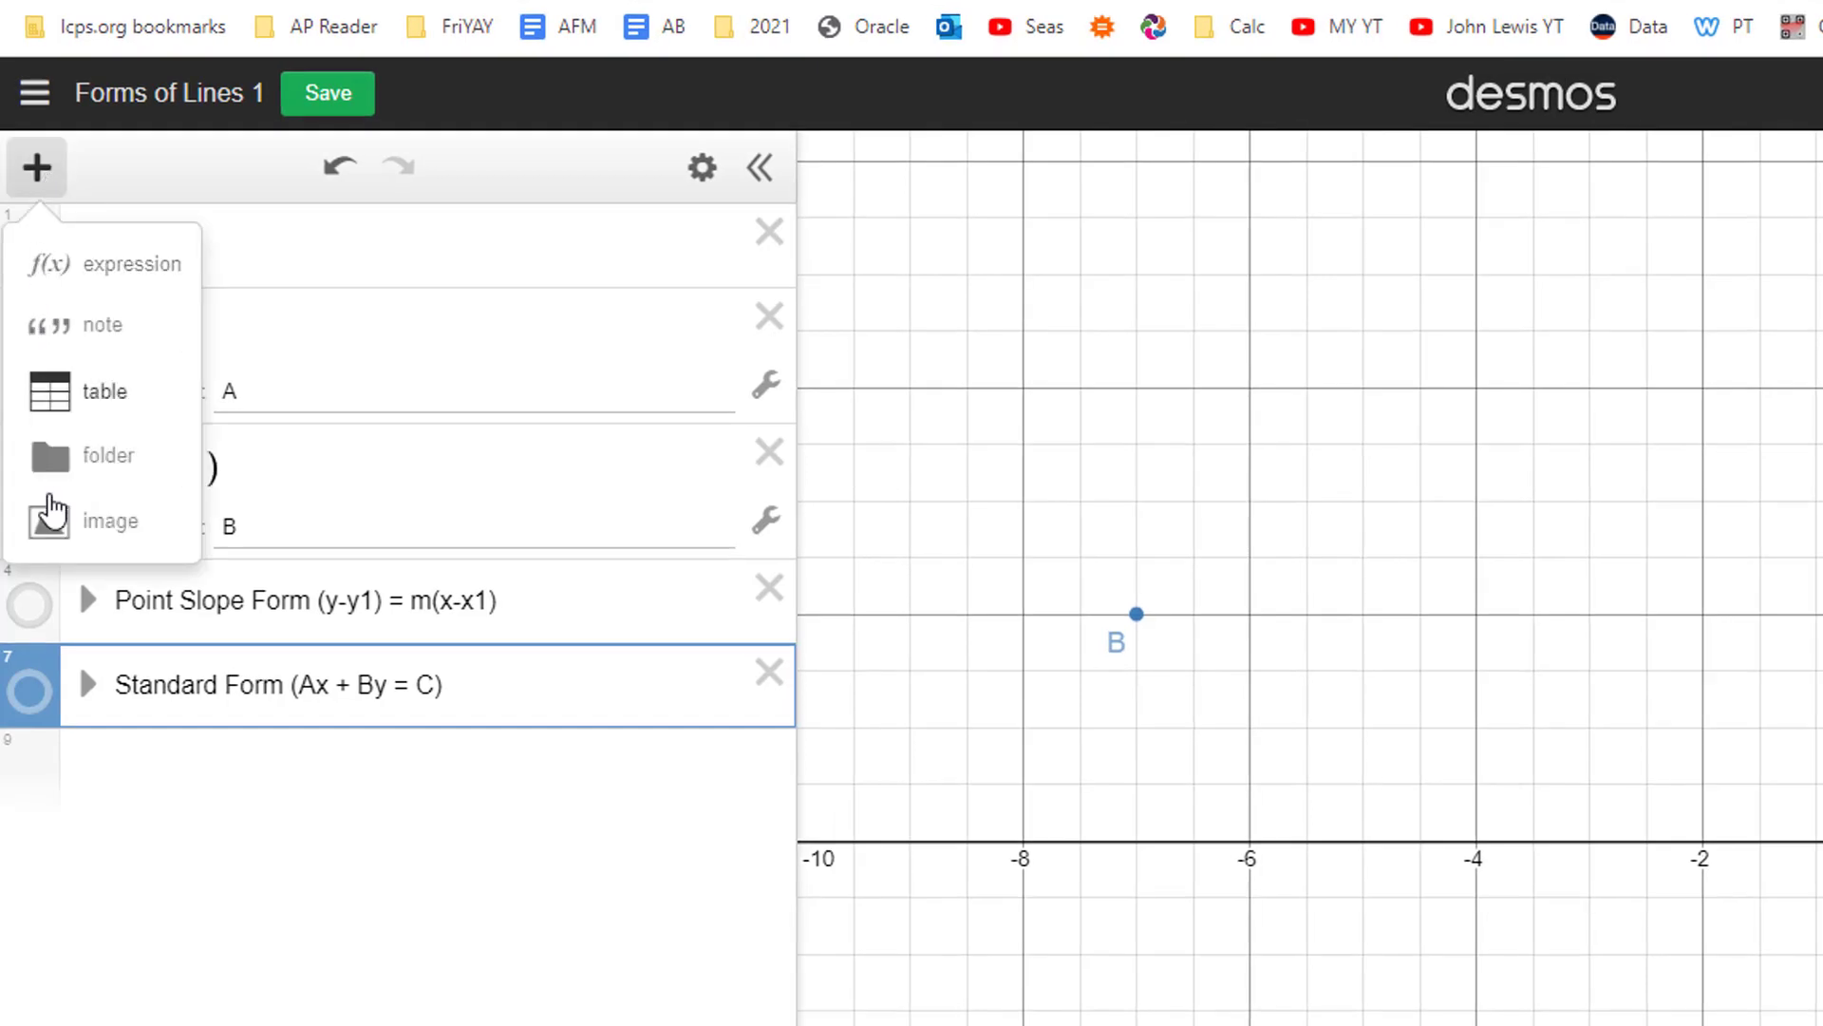
click(62, 469)
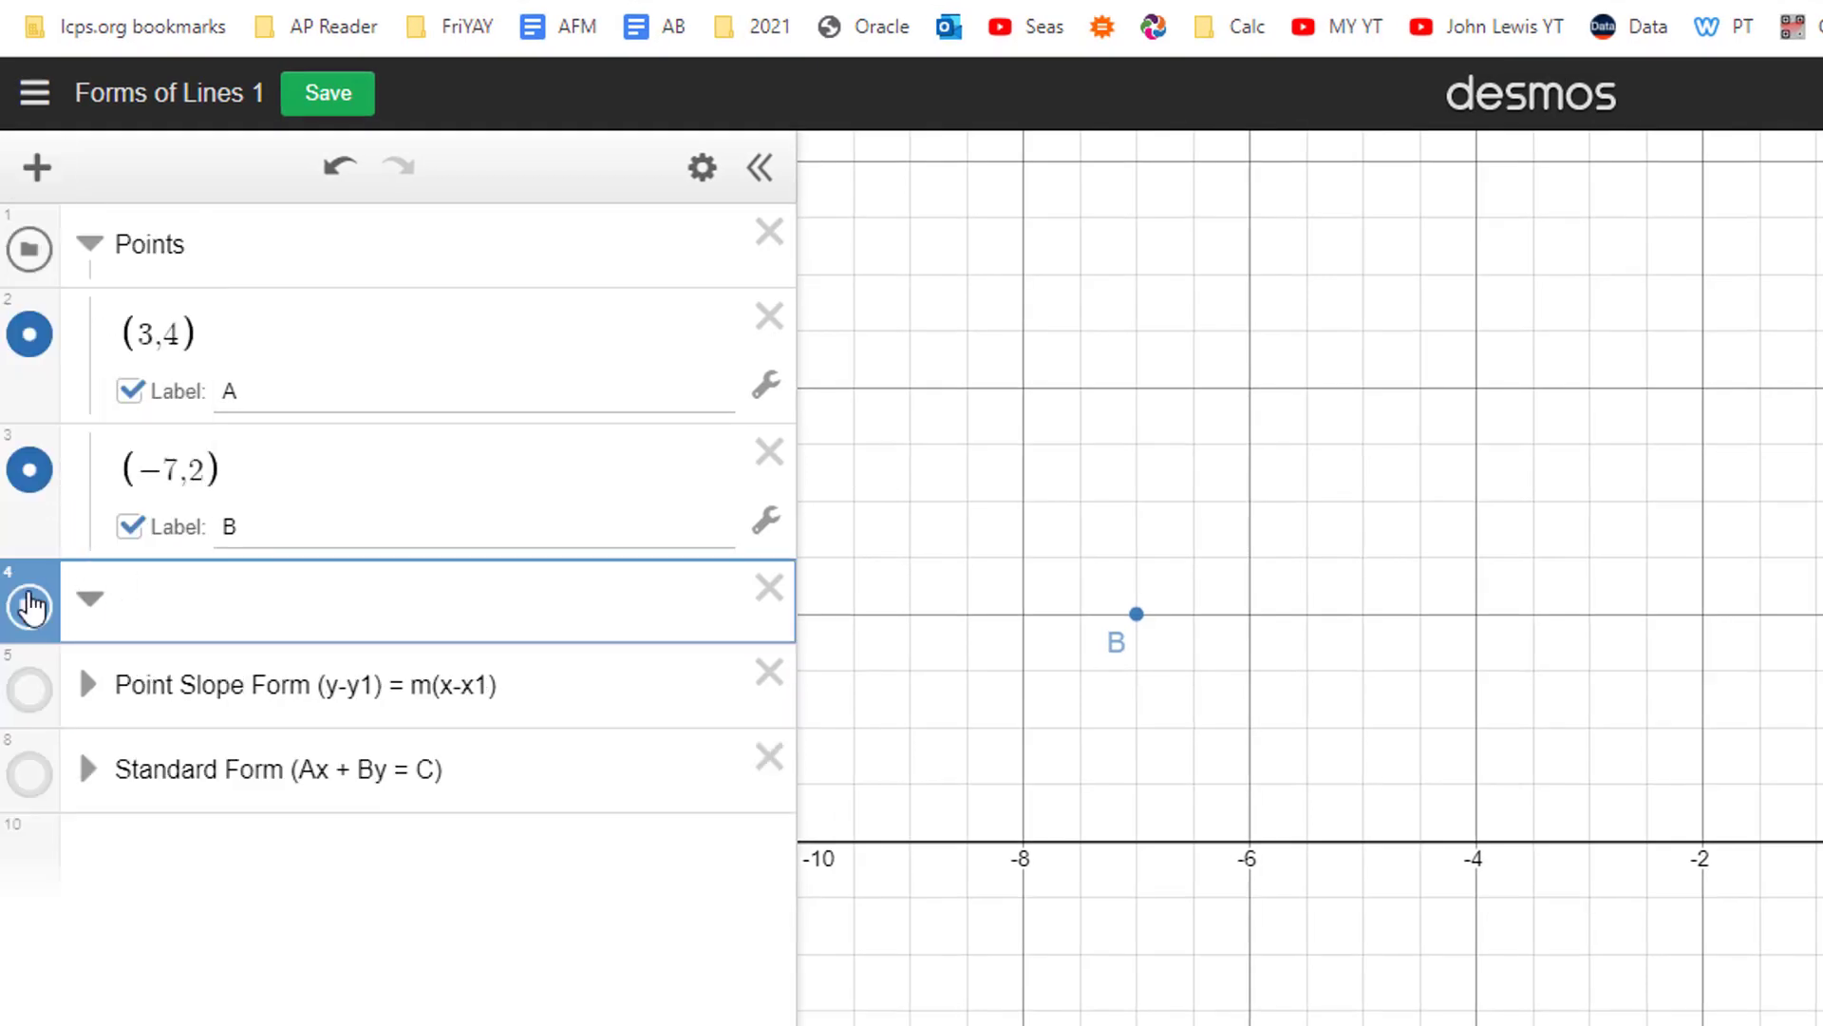
drag(20, 568, 172, 760)
click(173, 764)
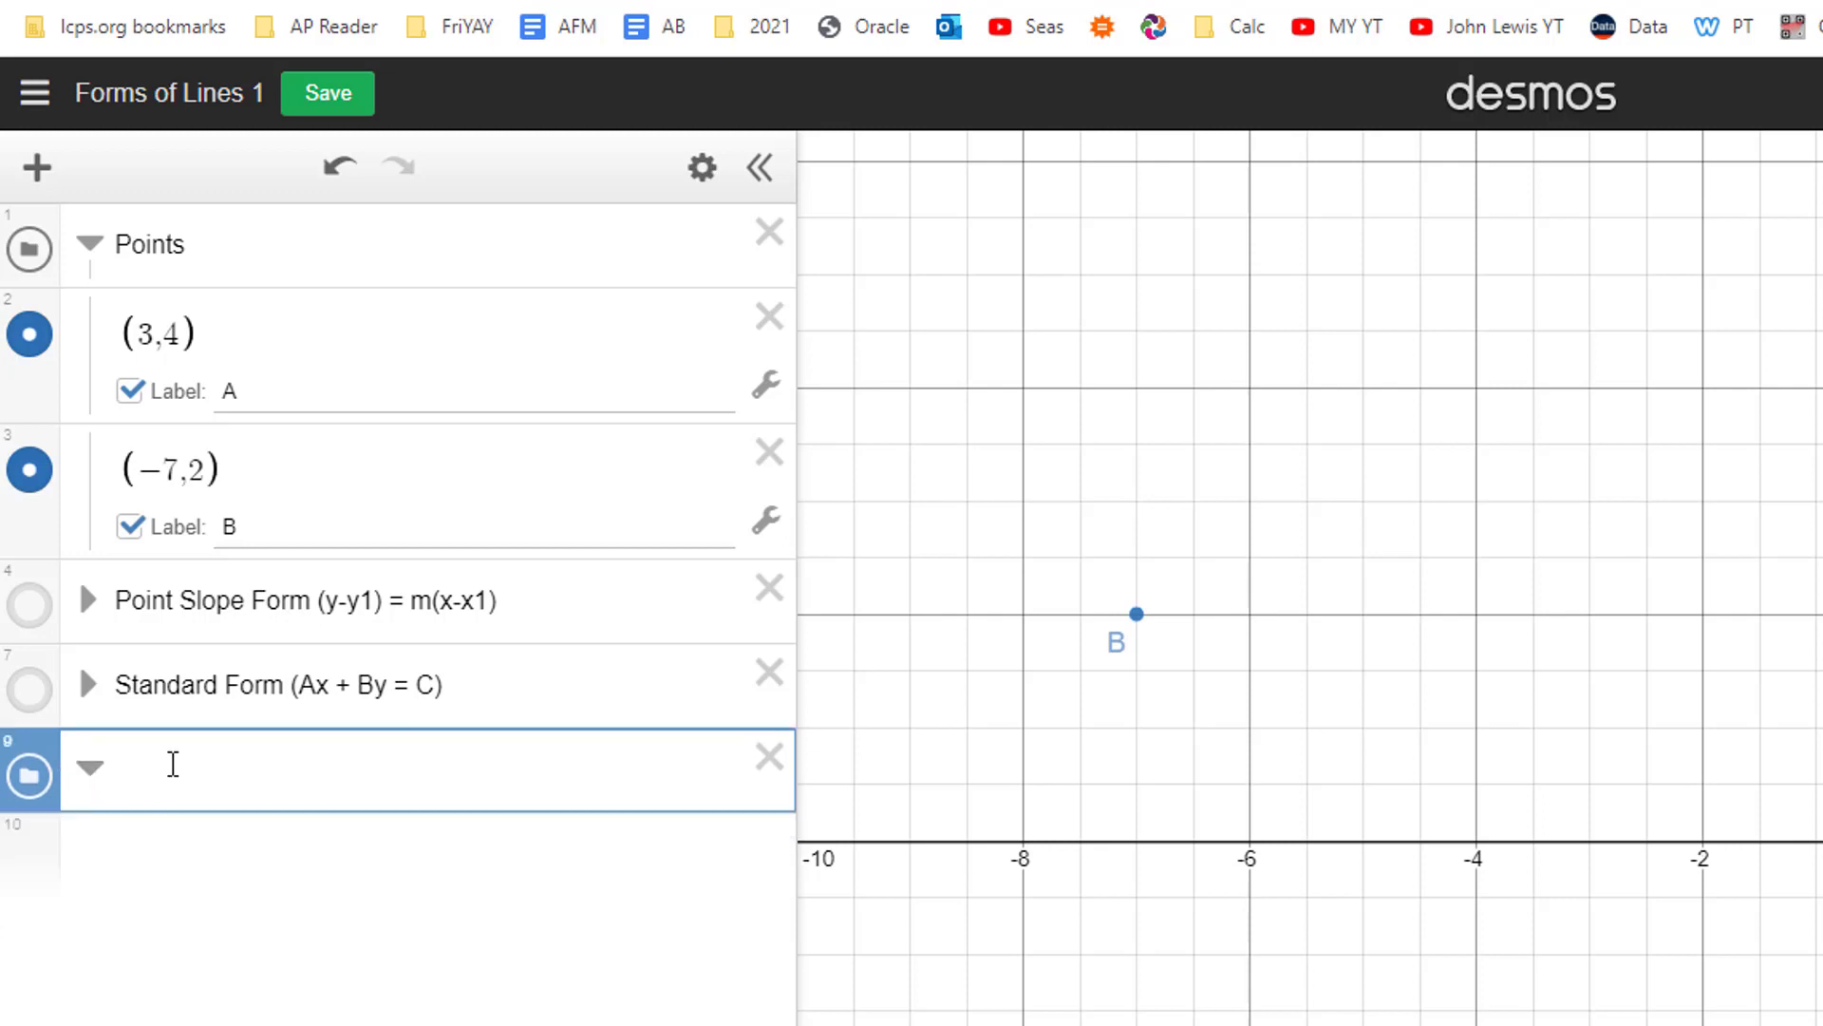
text(Slope Intercept Form ()
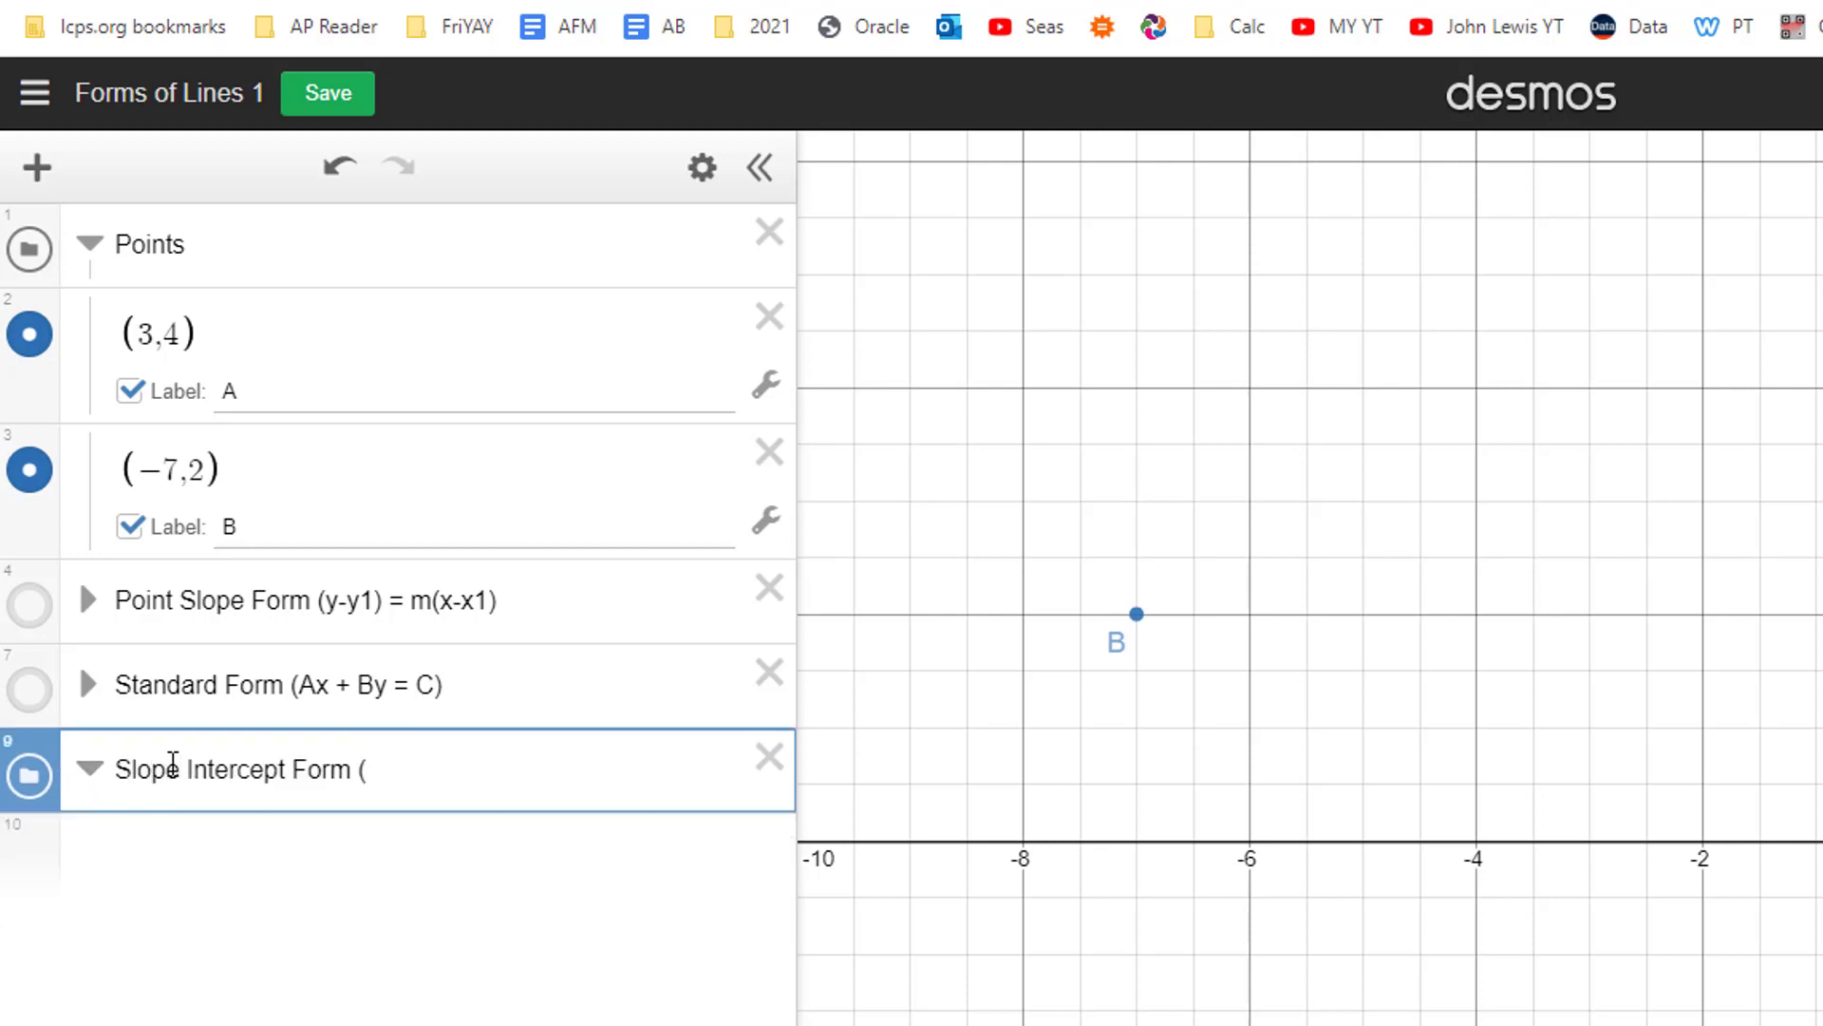
text(y=mx+b))
key(Return)
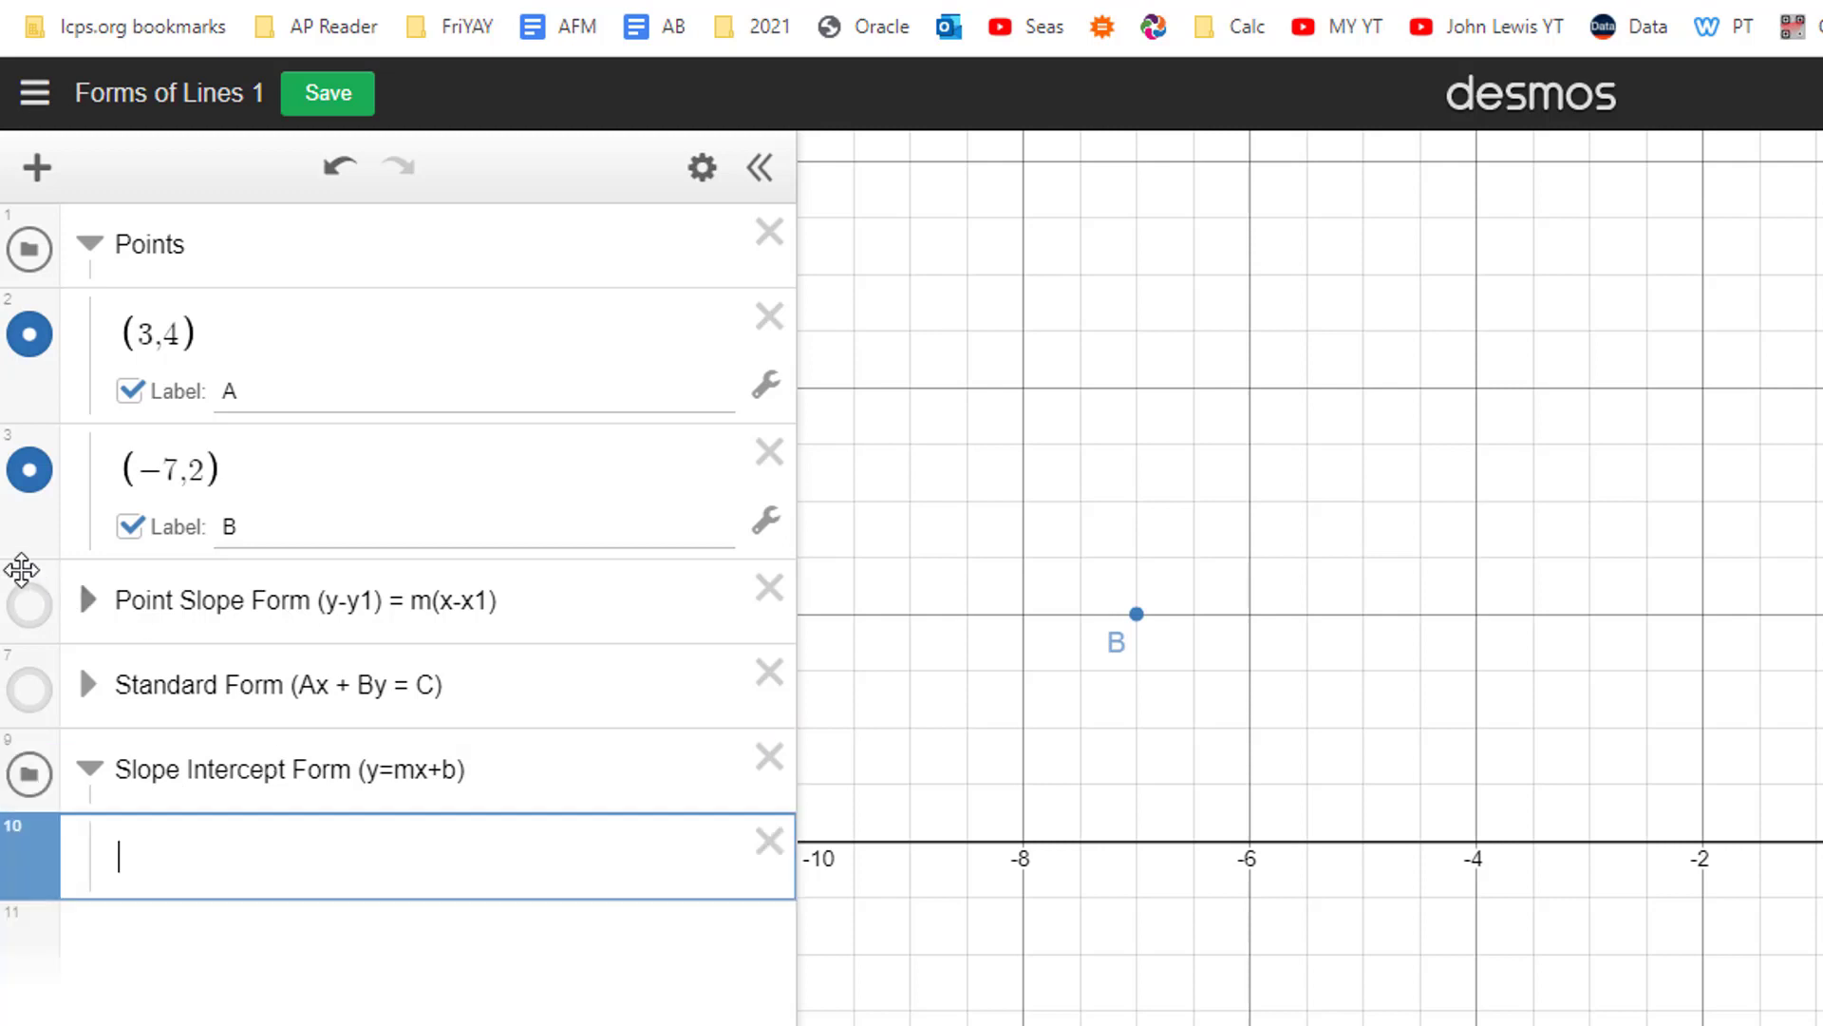
Expand the Standard and Point Slope folders, then enter y = 1/5x + 17/5 in the Slope Intercept folder
click(90, 686)
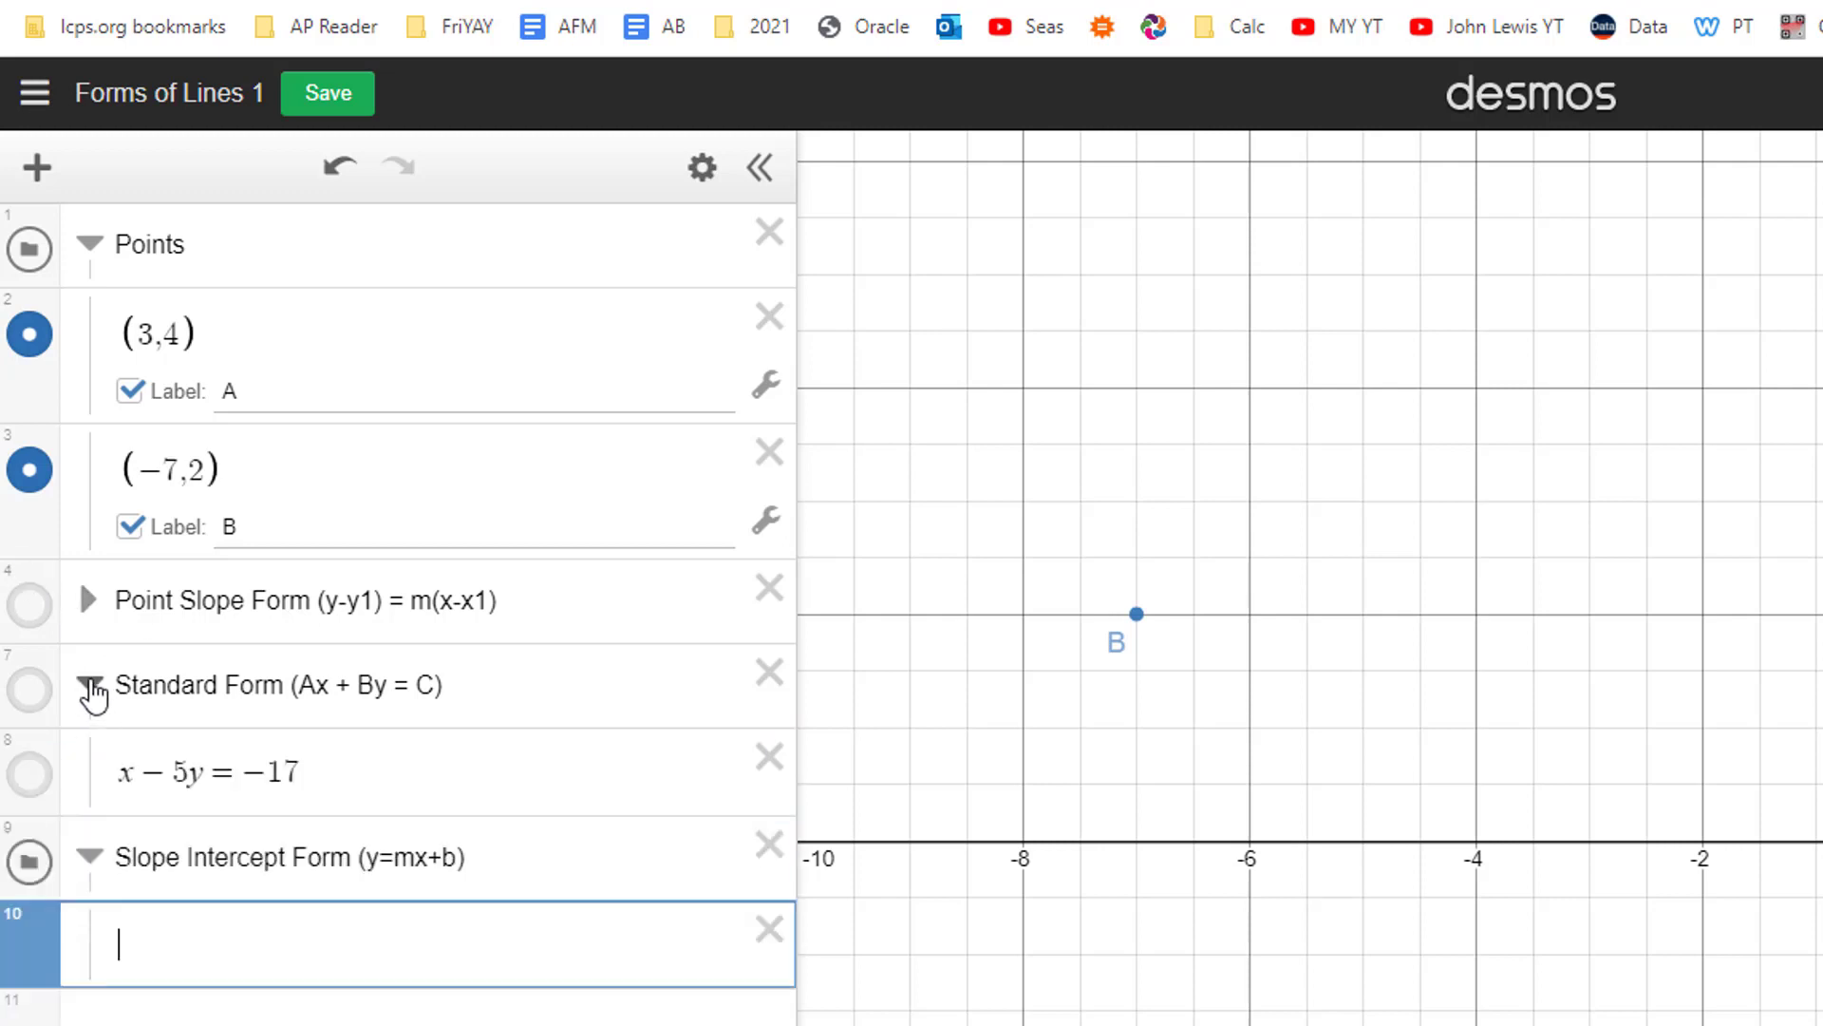
click(89, 601)
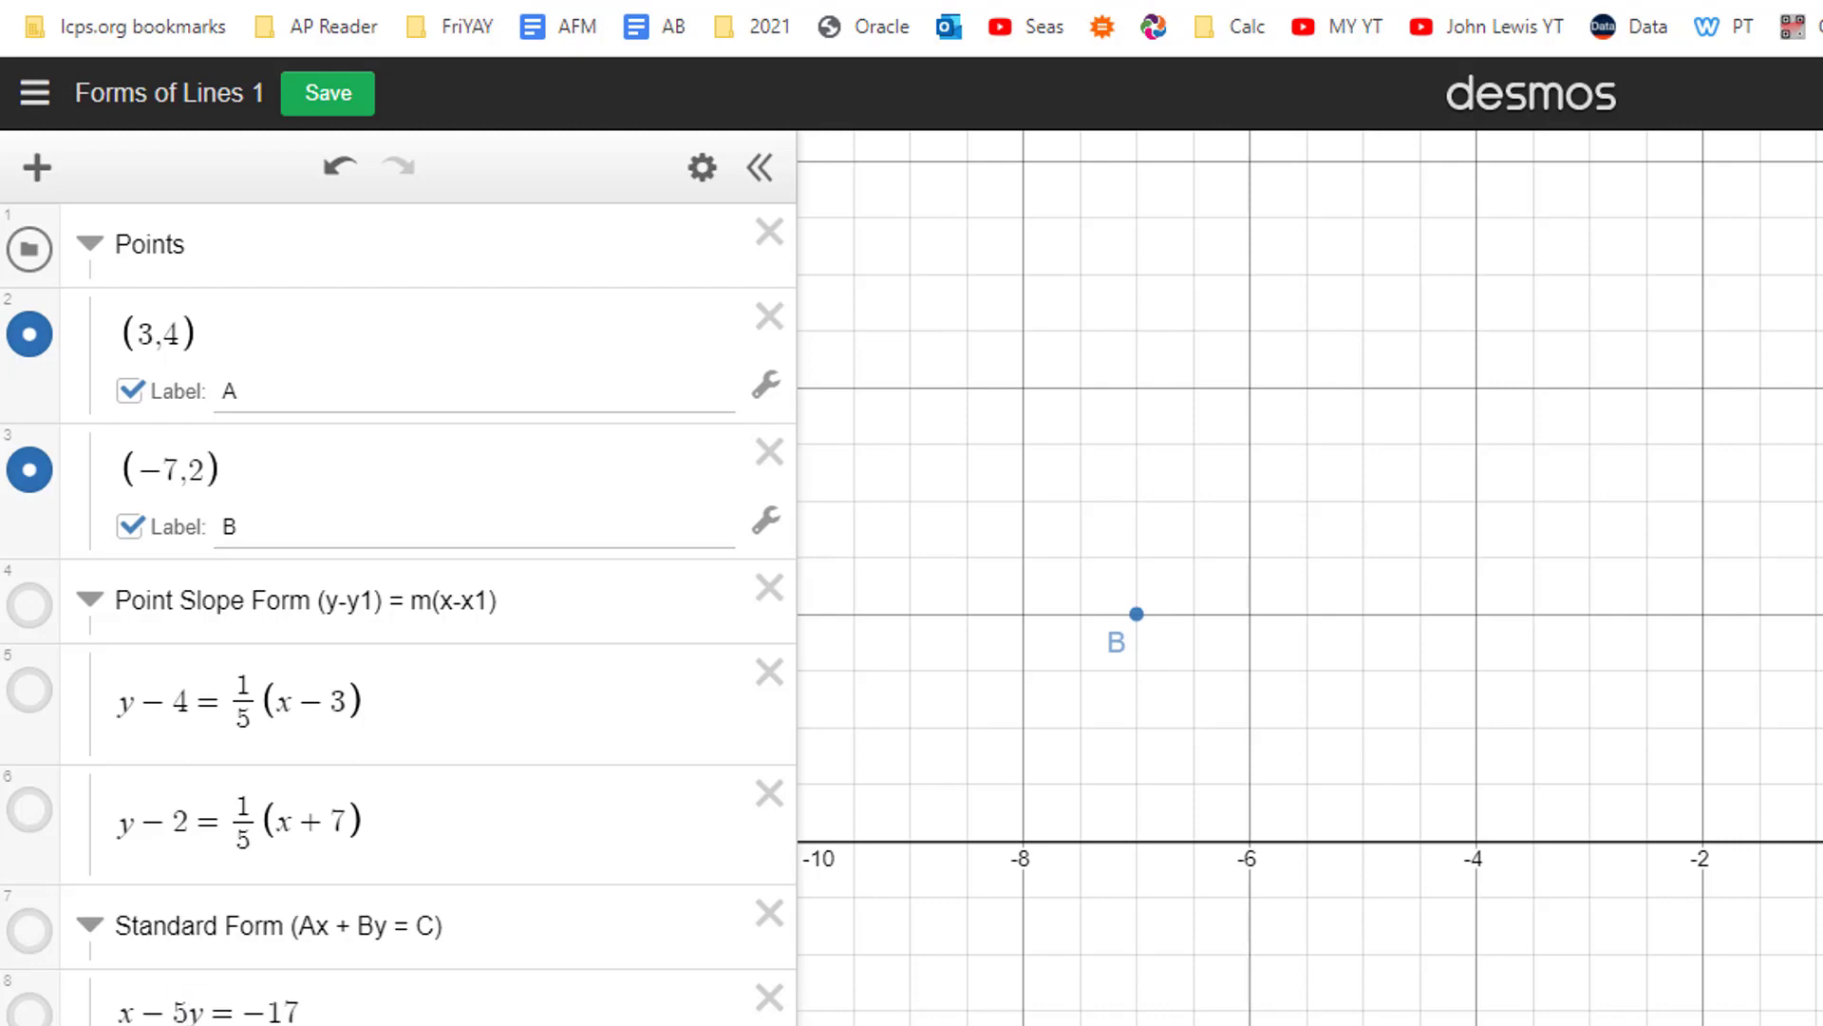
text(=)
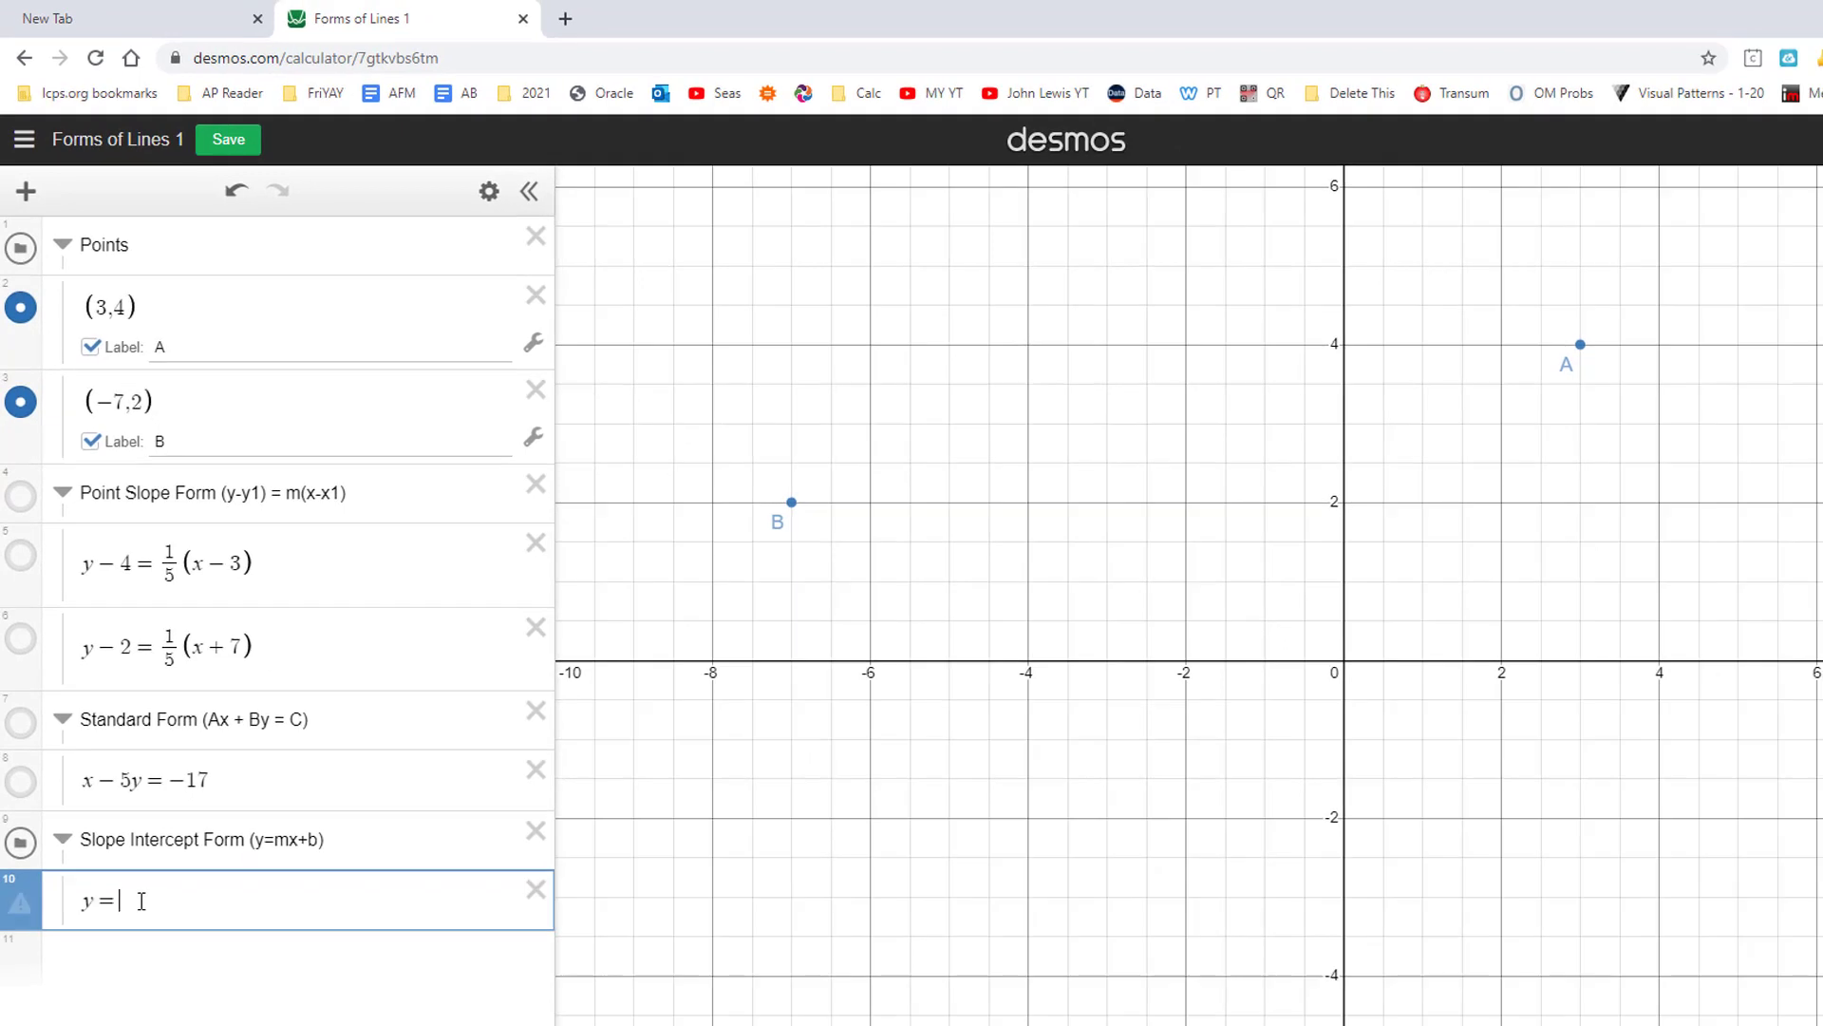
text(1/5)
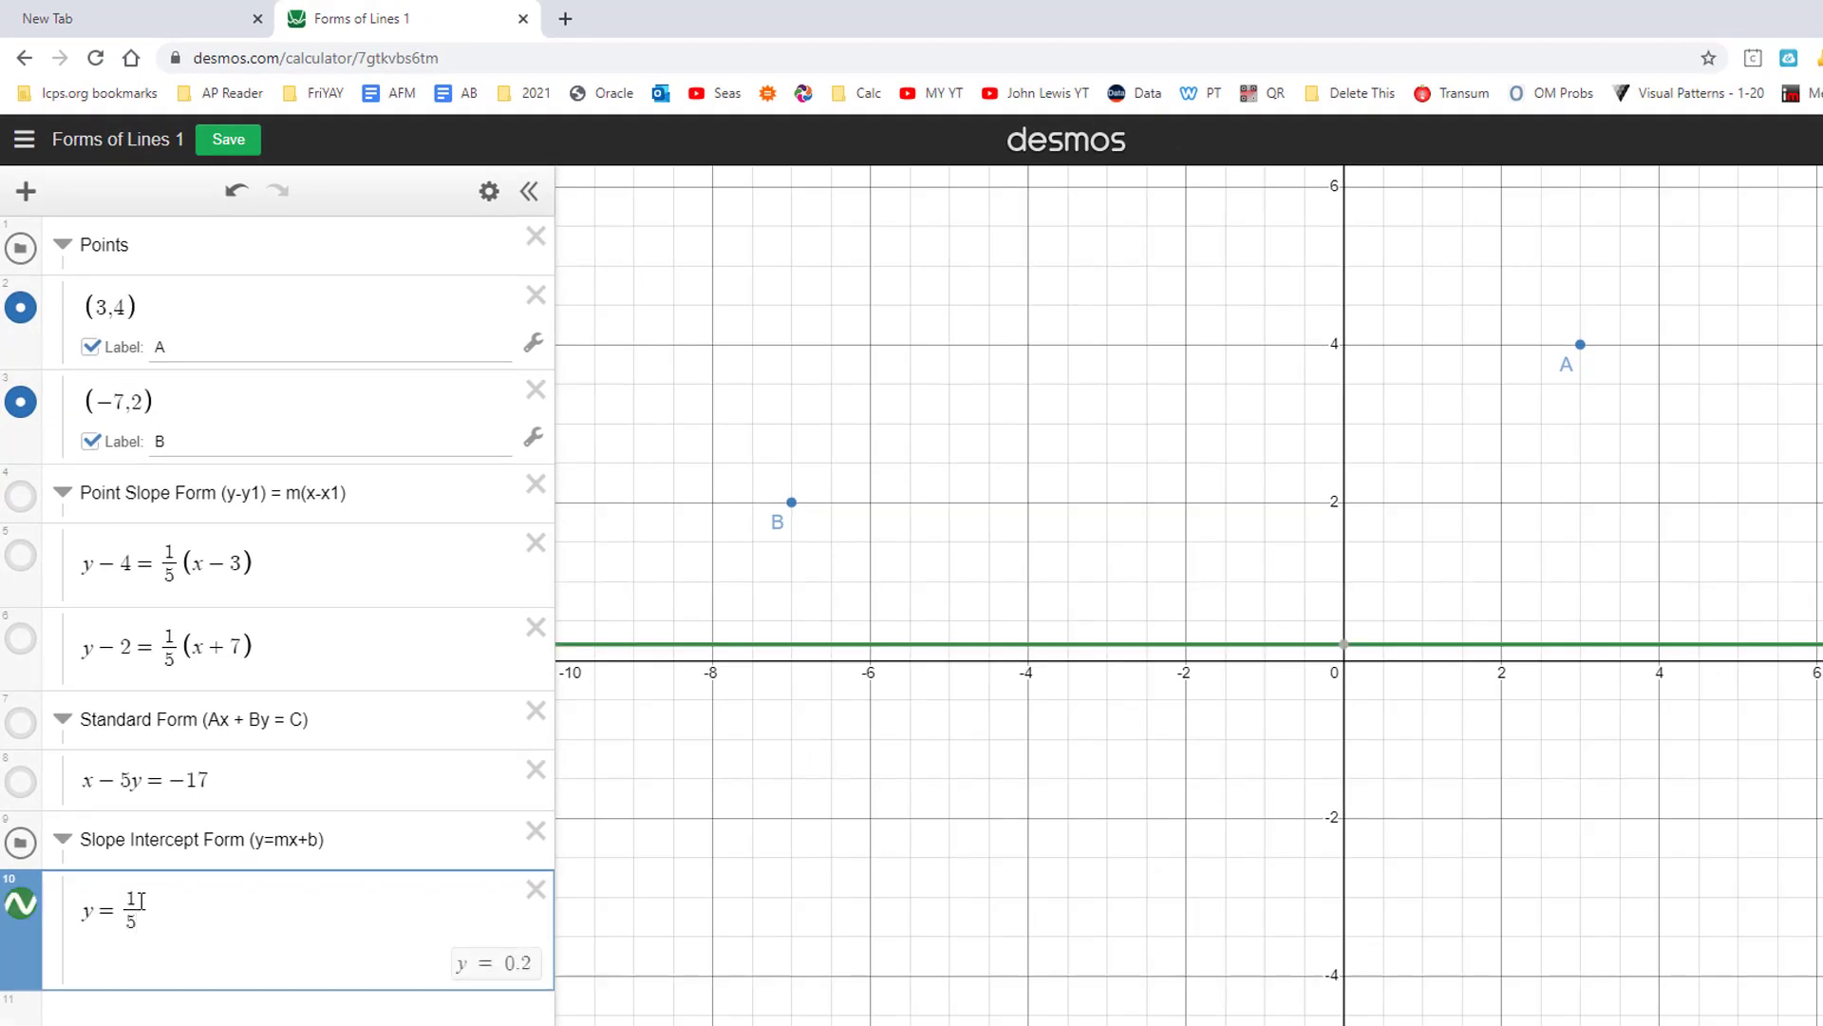
key(Right)
text(()
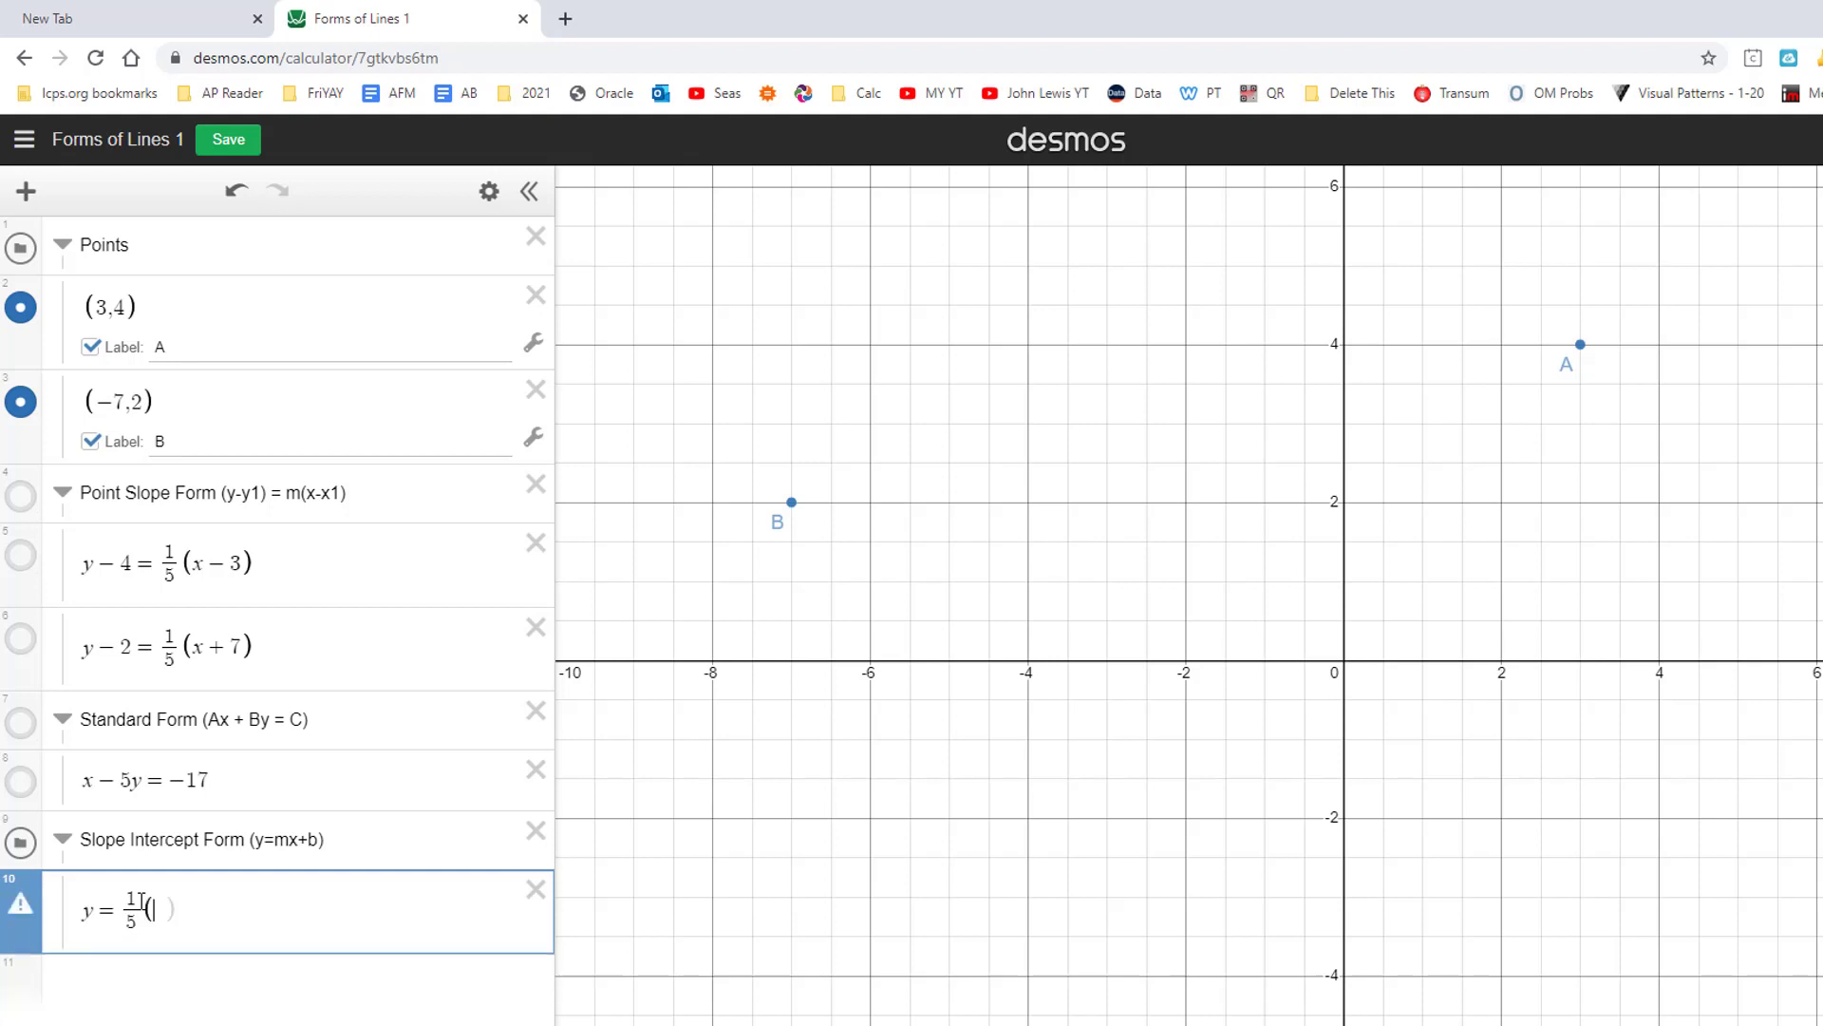
key(BackSpace)
text(x )
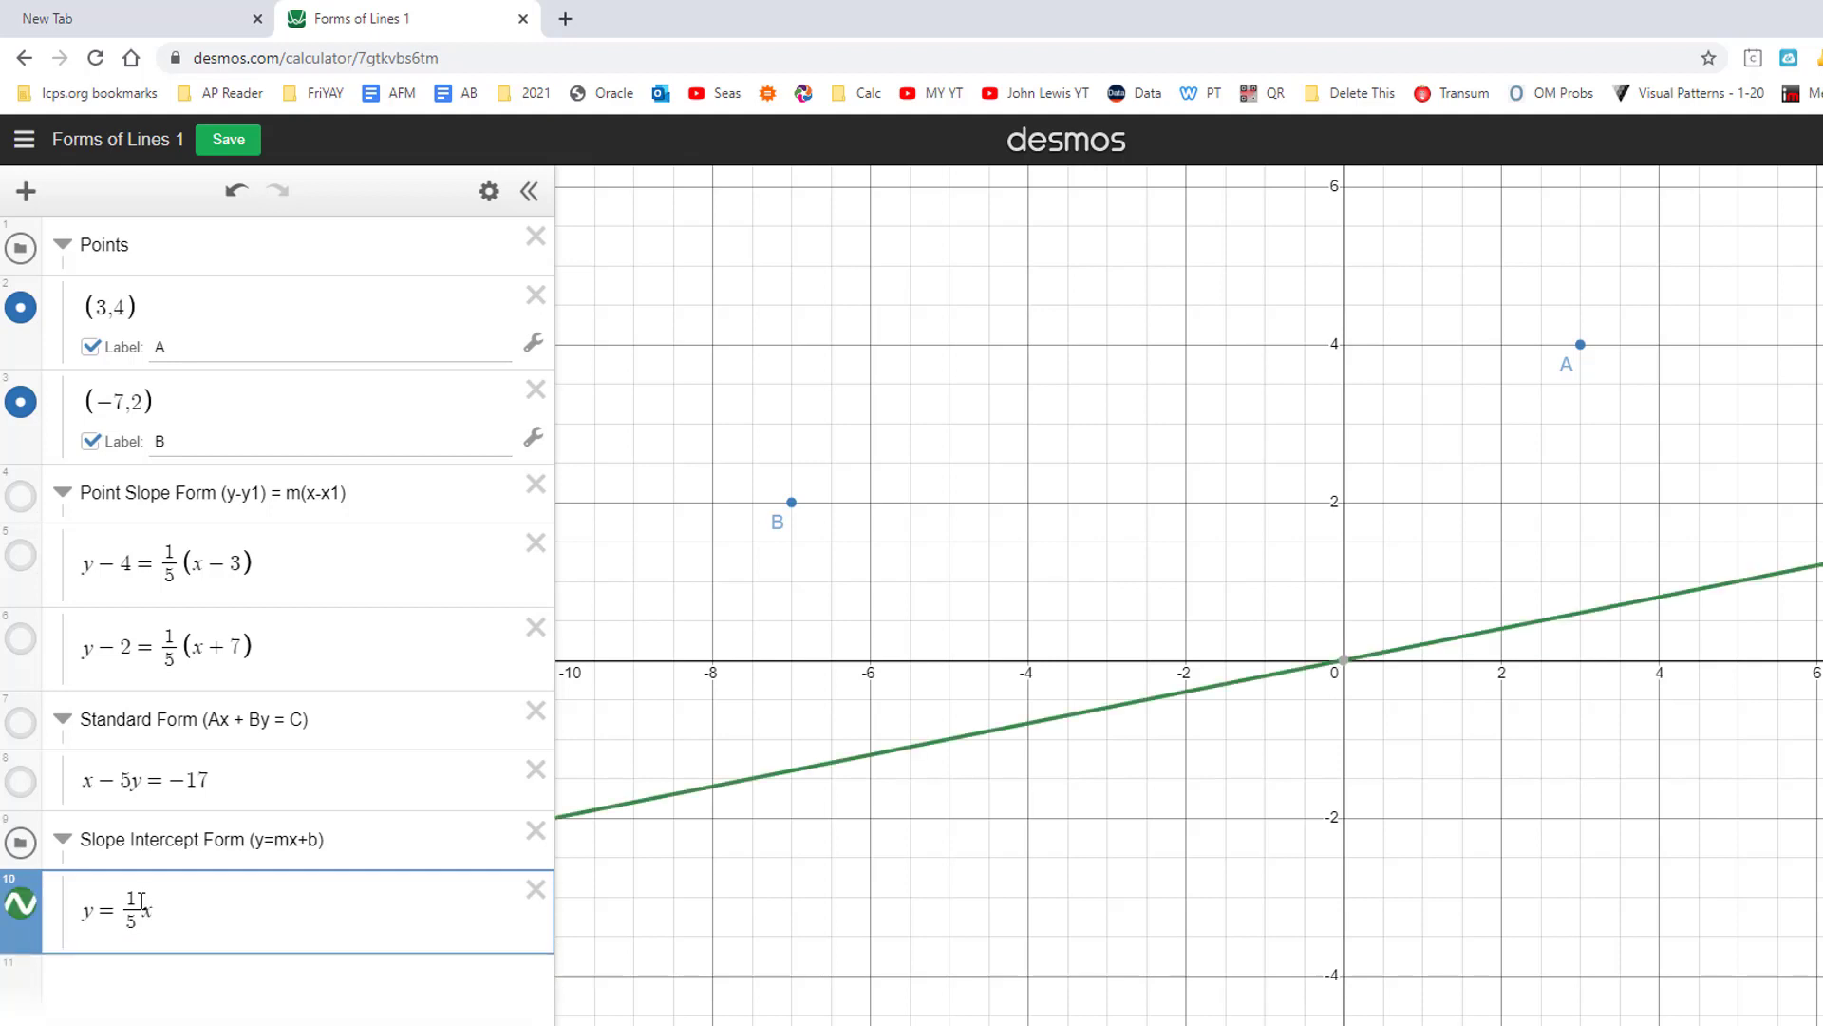
text(+ 17)
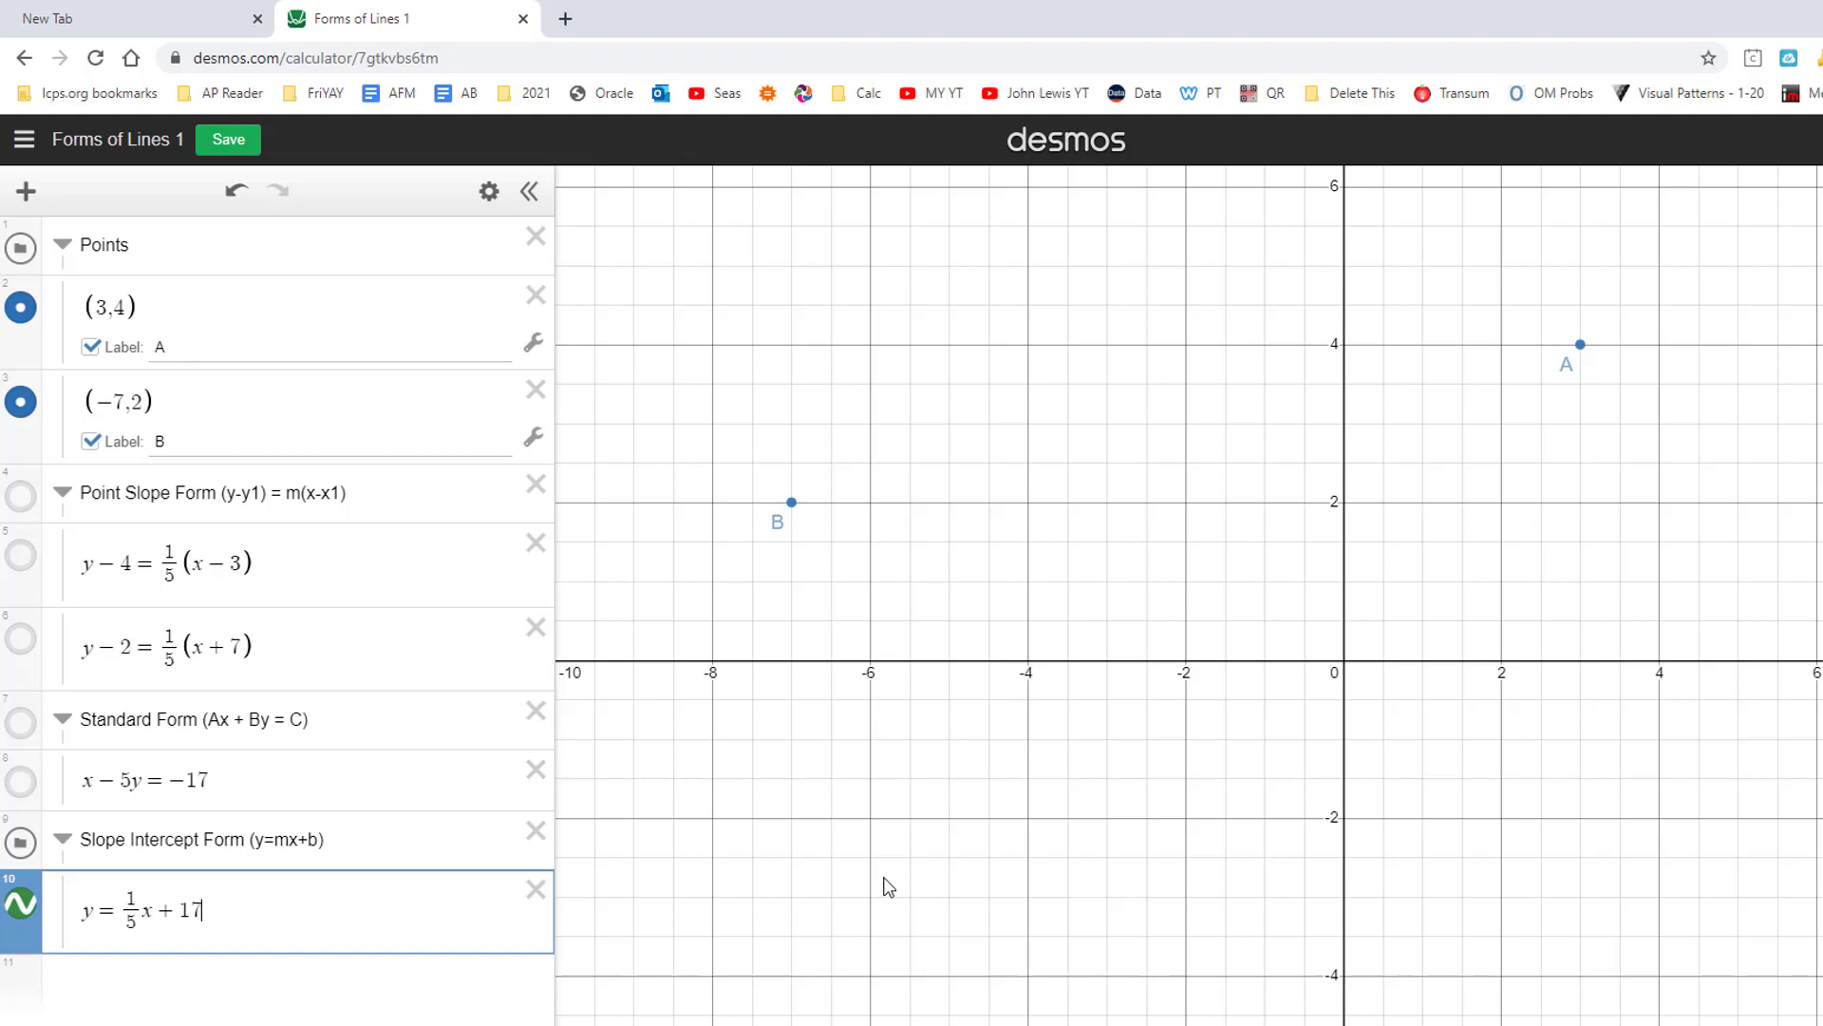
text(/5)
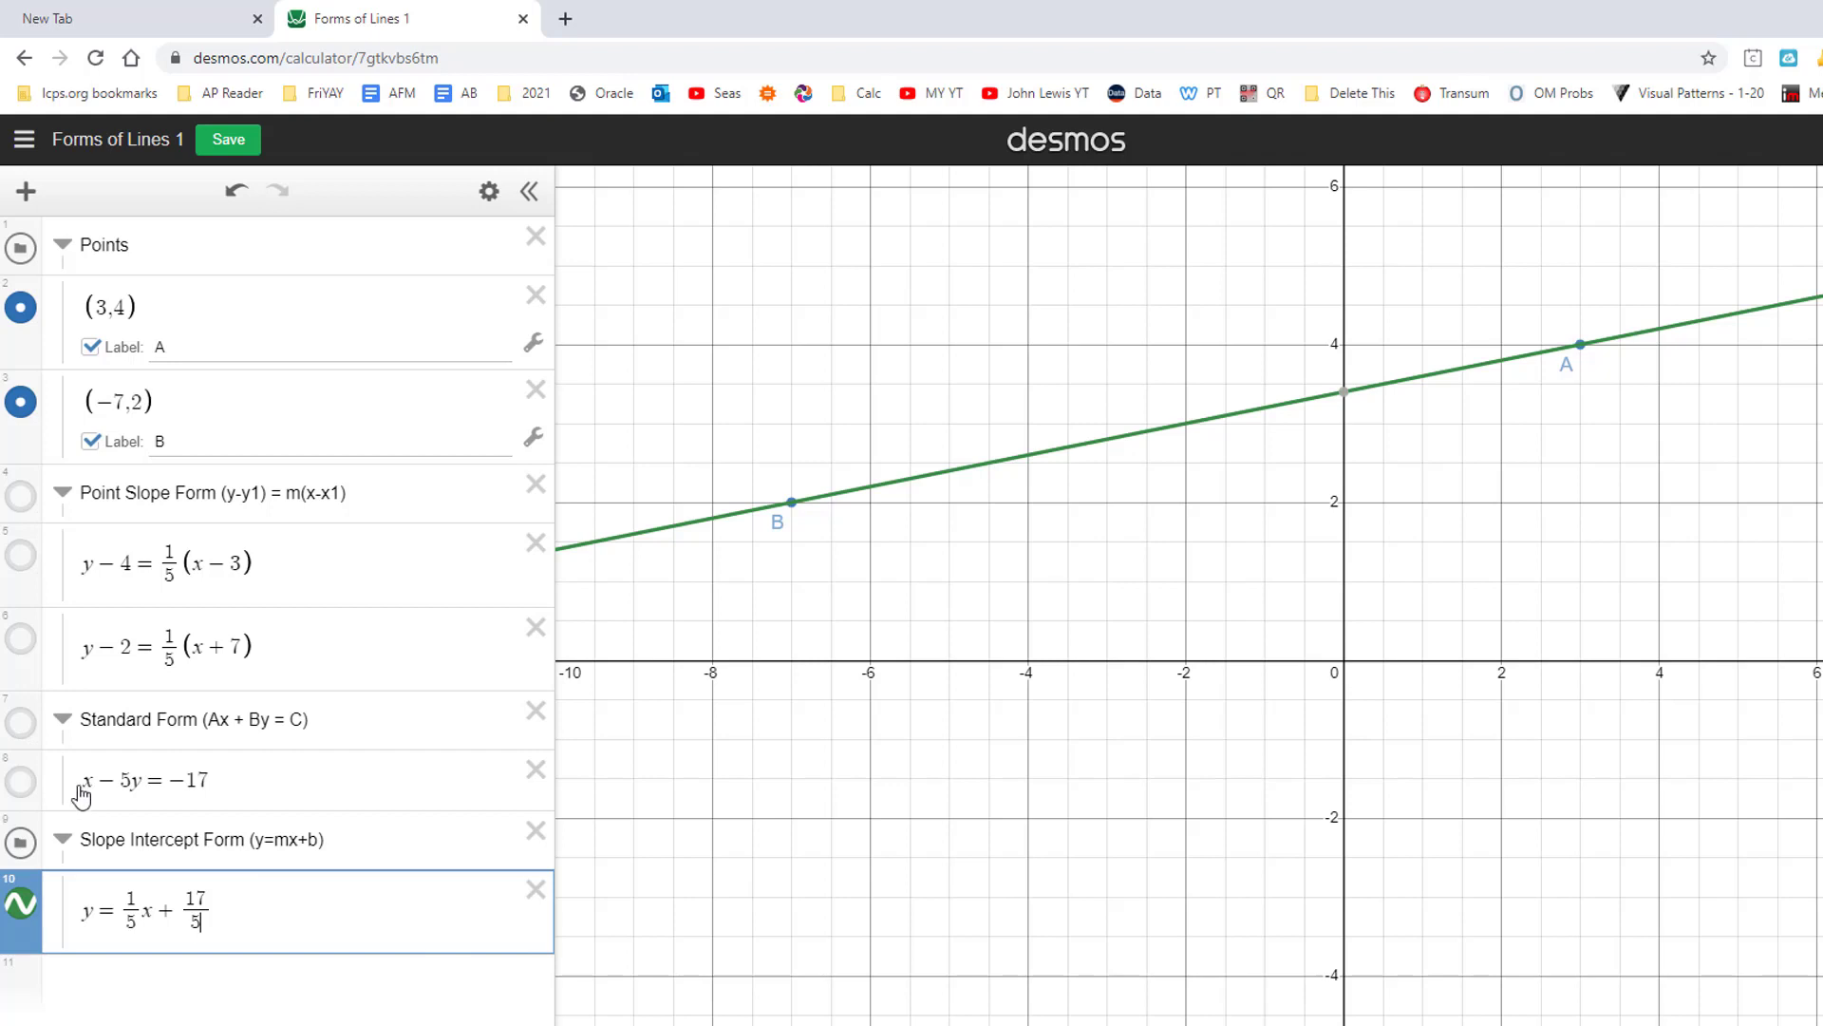
drag(85, 784, 263, 786)
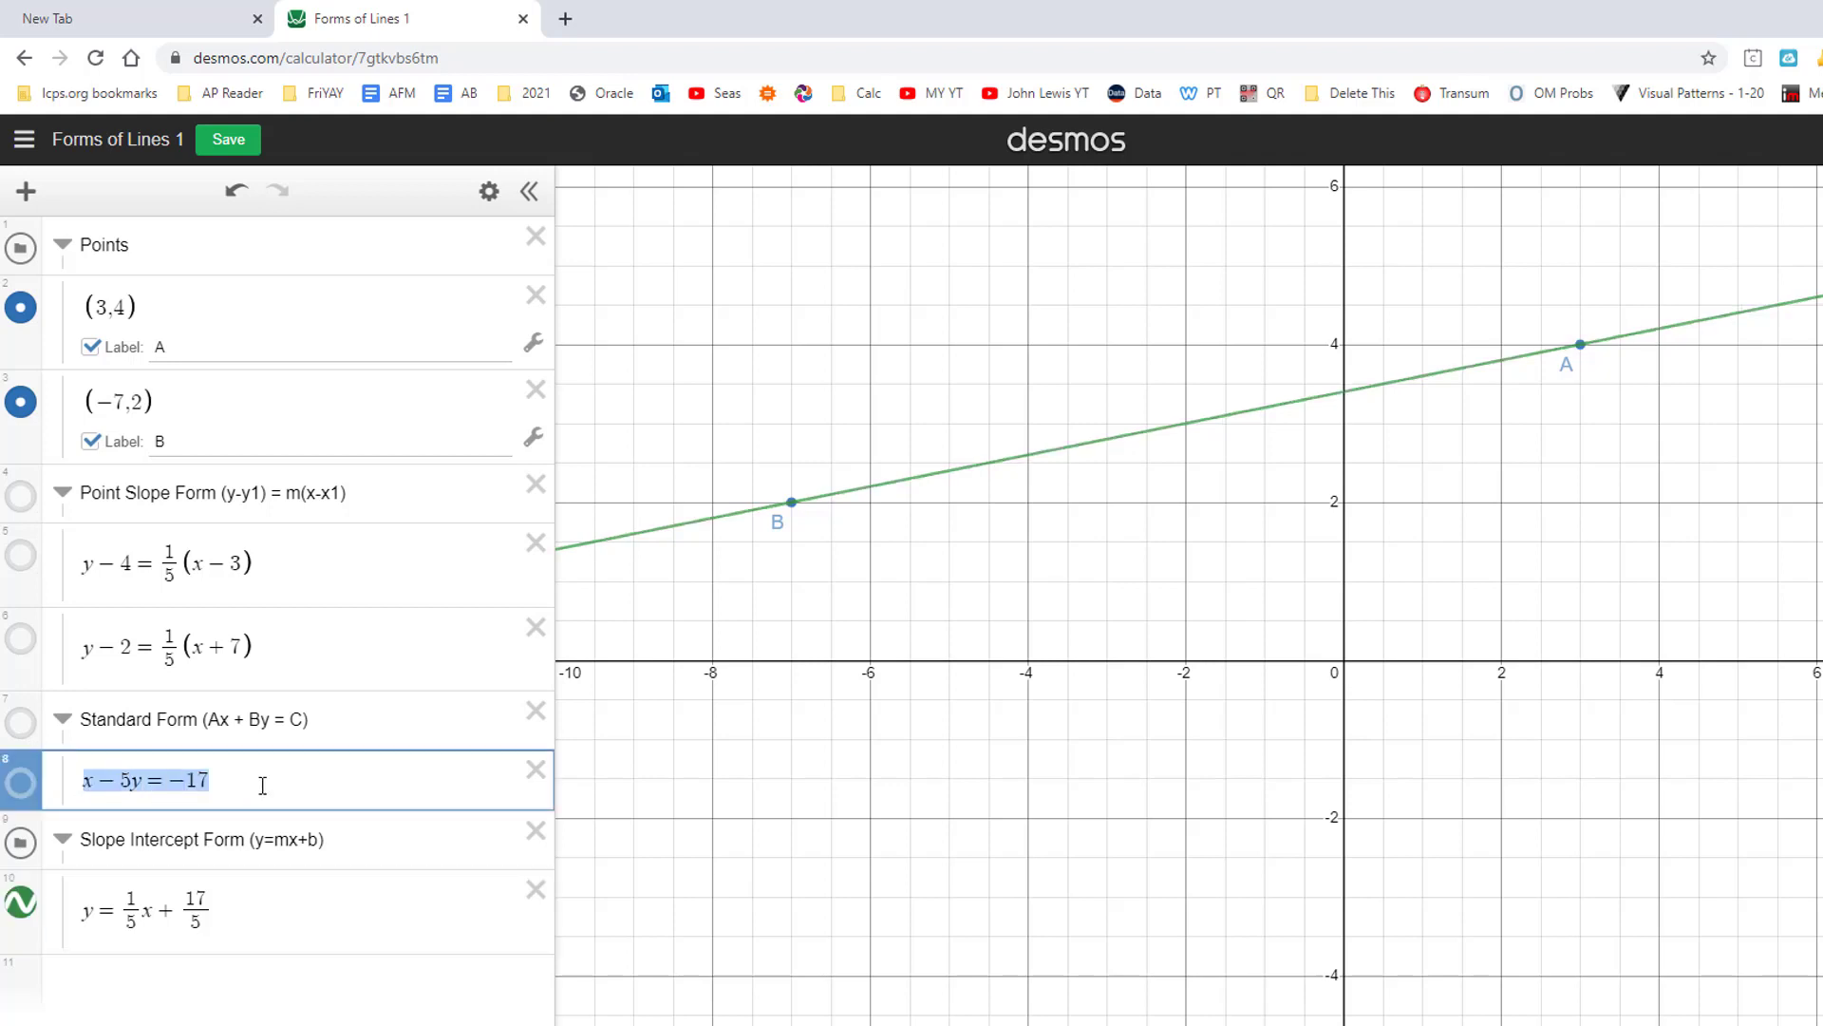
click(87, 784)
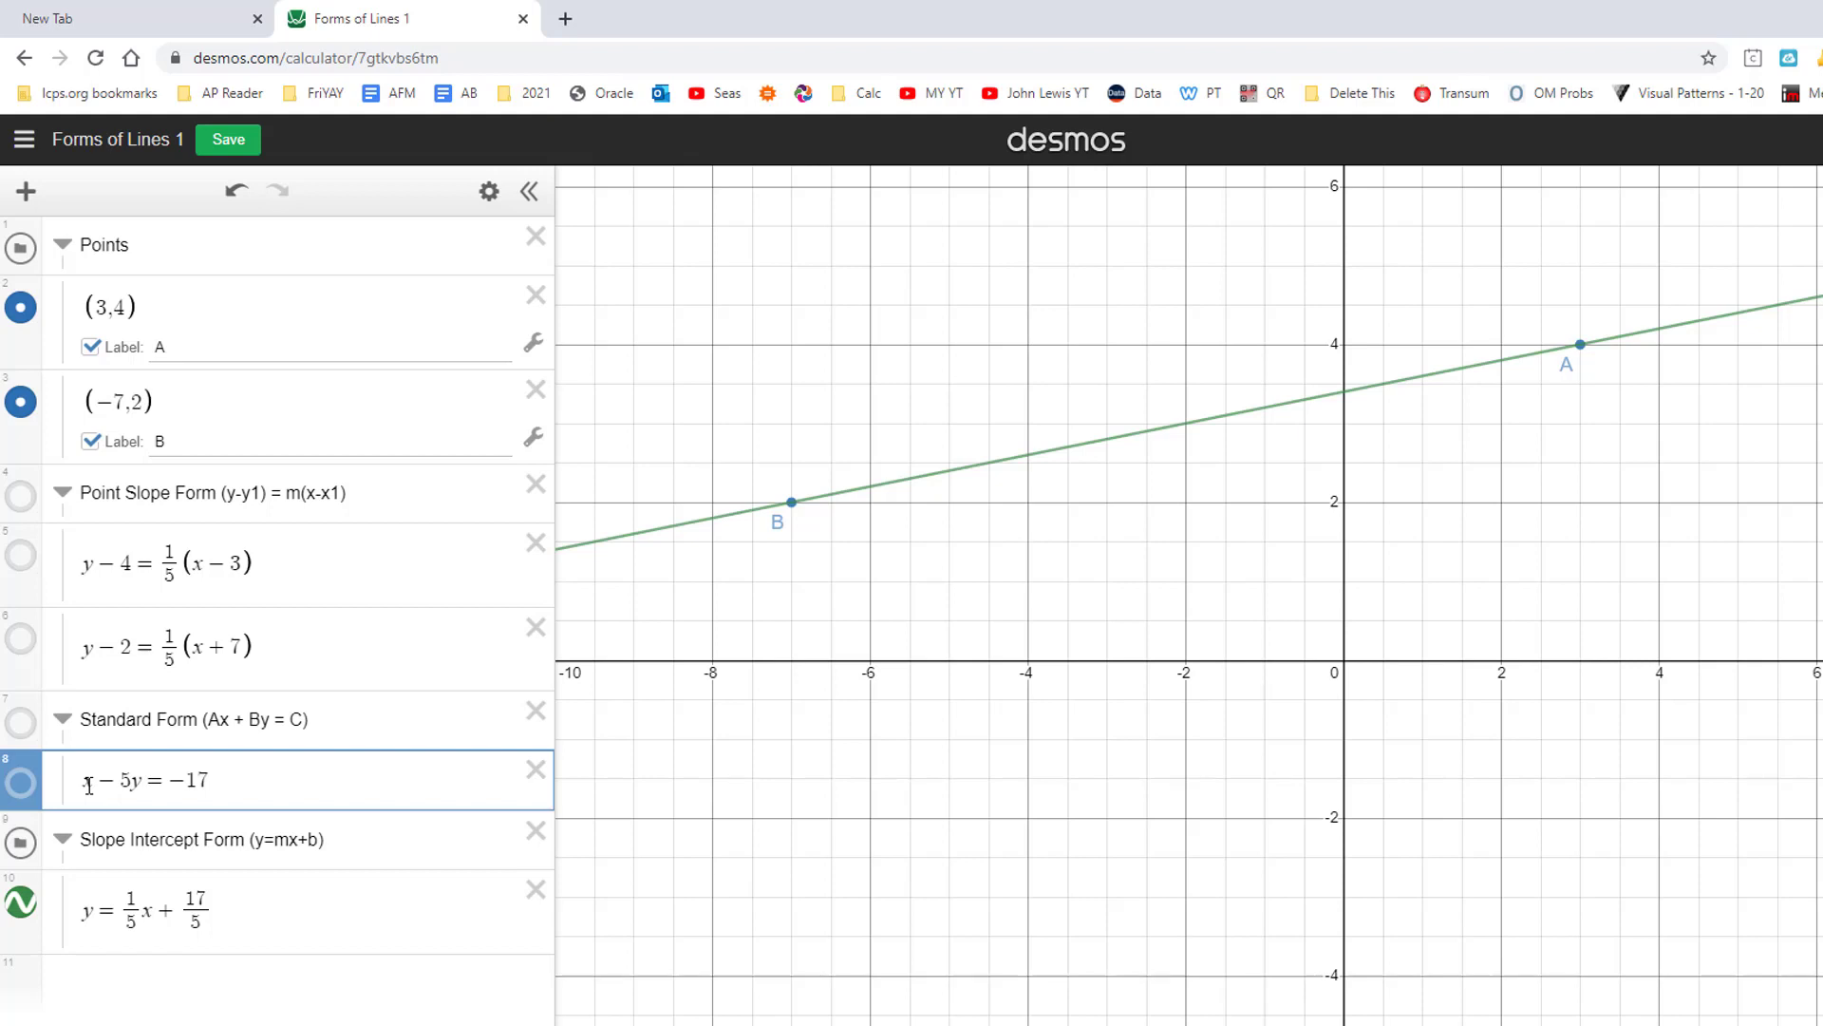
Collapse the Slope Intercept, Standard and Point Slope folders, then reopen Points and select A's coordinates (3,4)
click(62, 840)
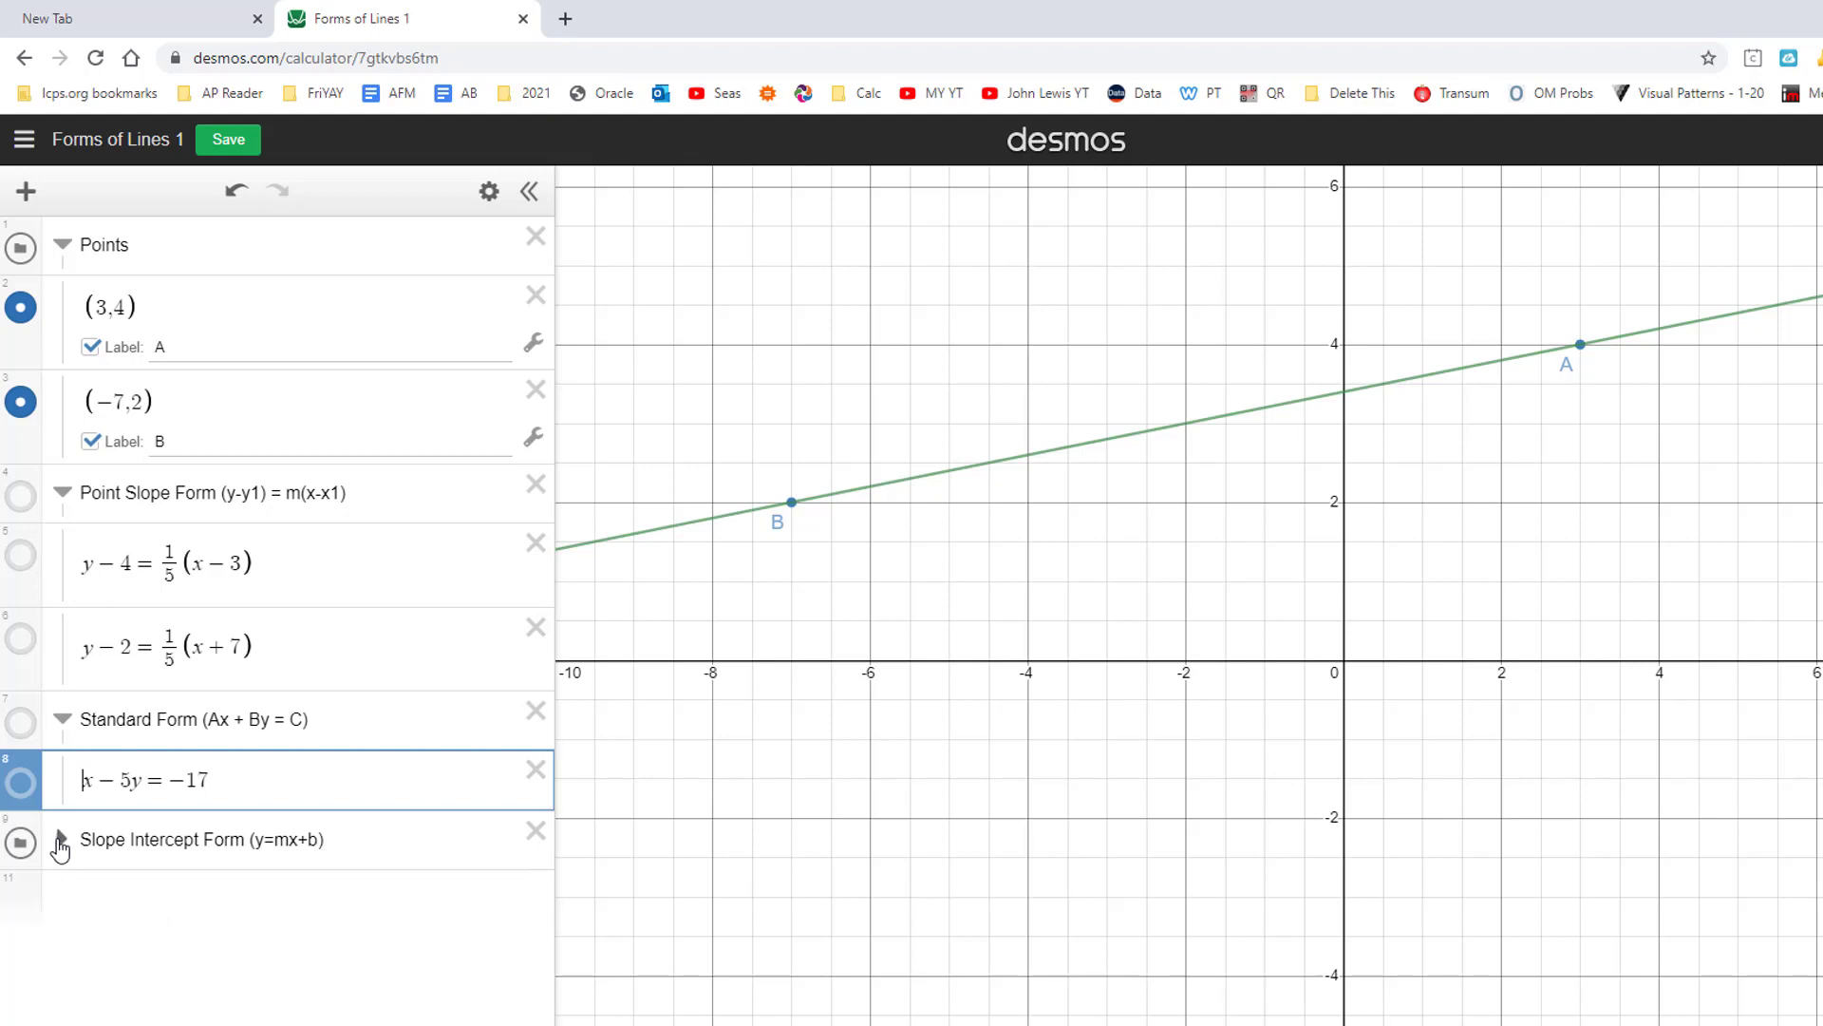
click(63, 719)
click(62, 491)
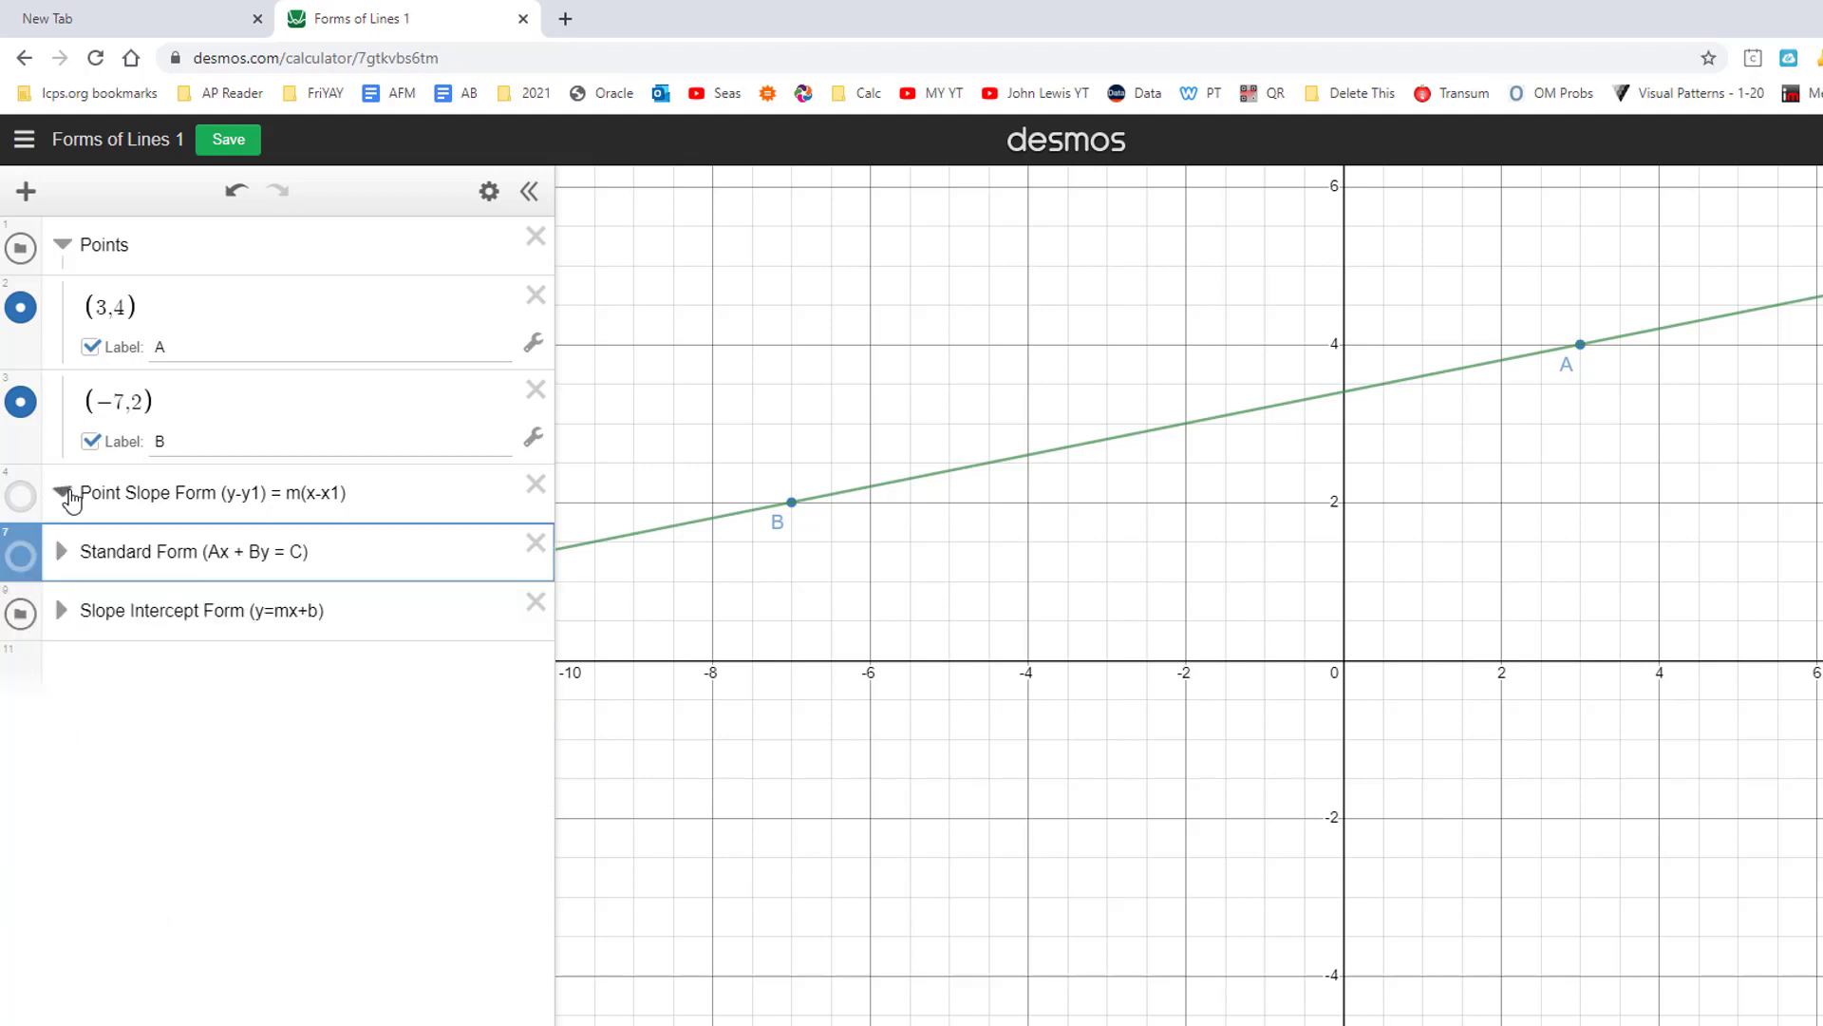
click(62, 245)
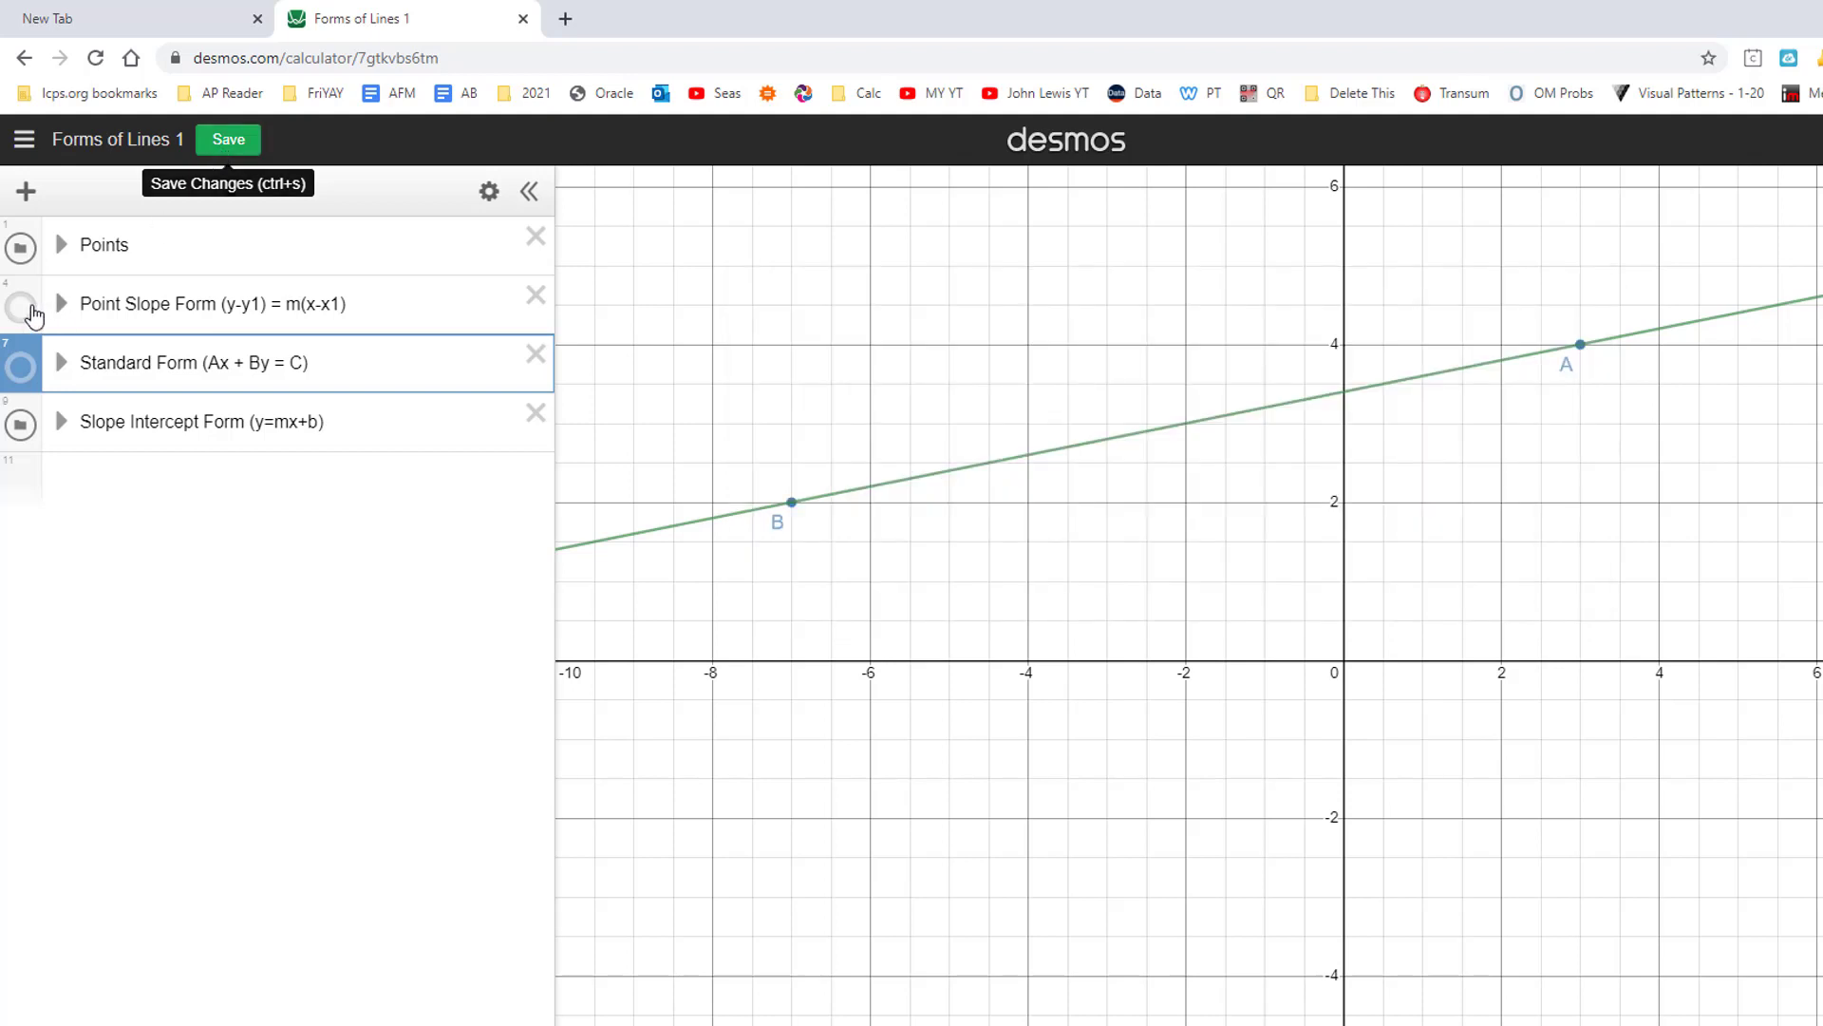
click(59, 257)
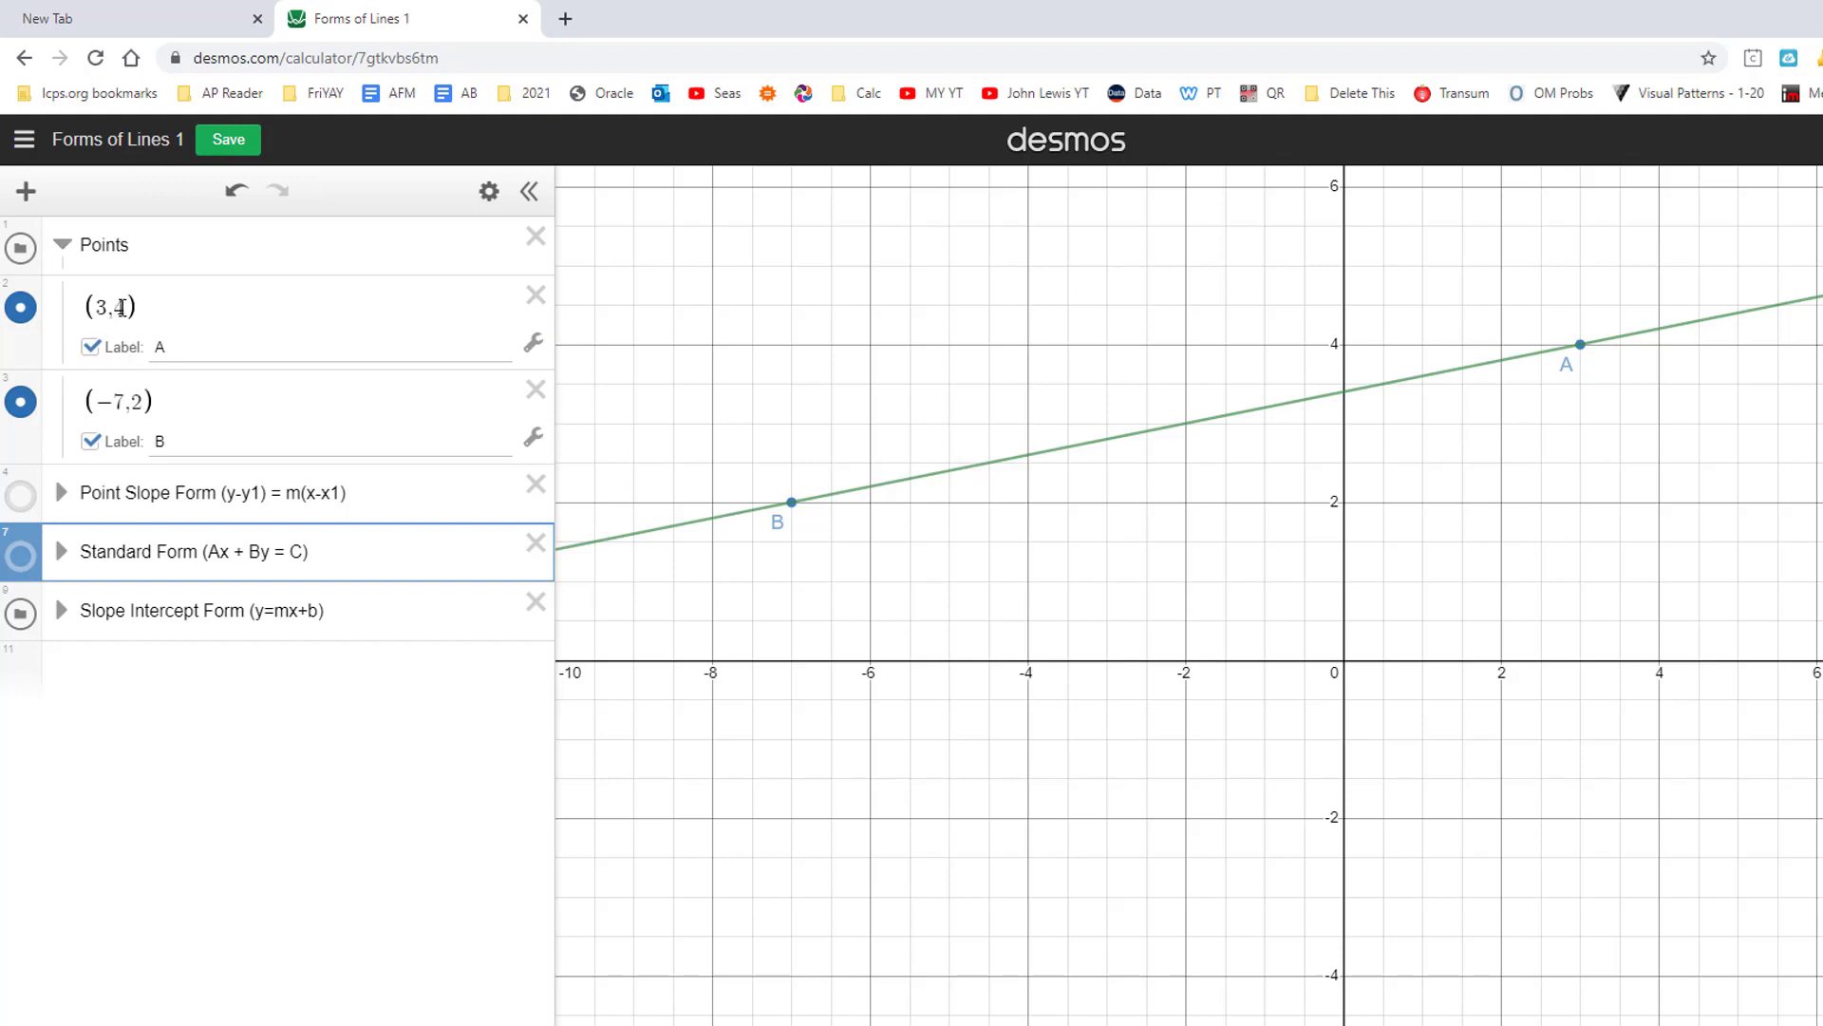
click(92, 306)
double_click(92, 305)
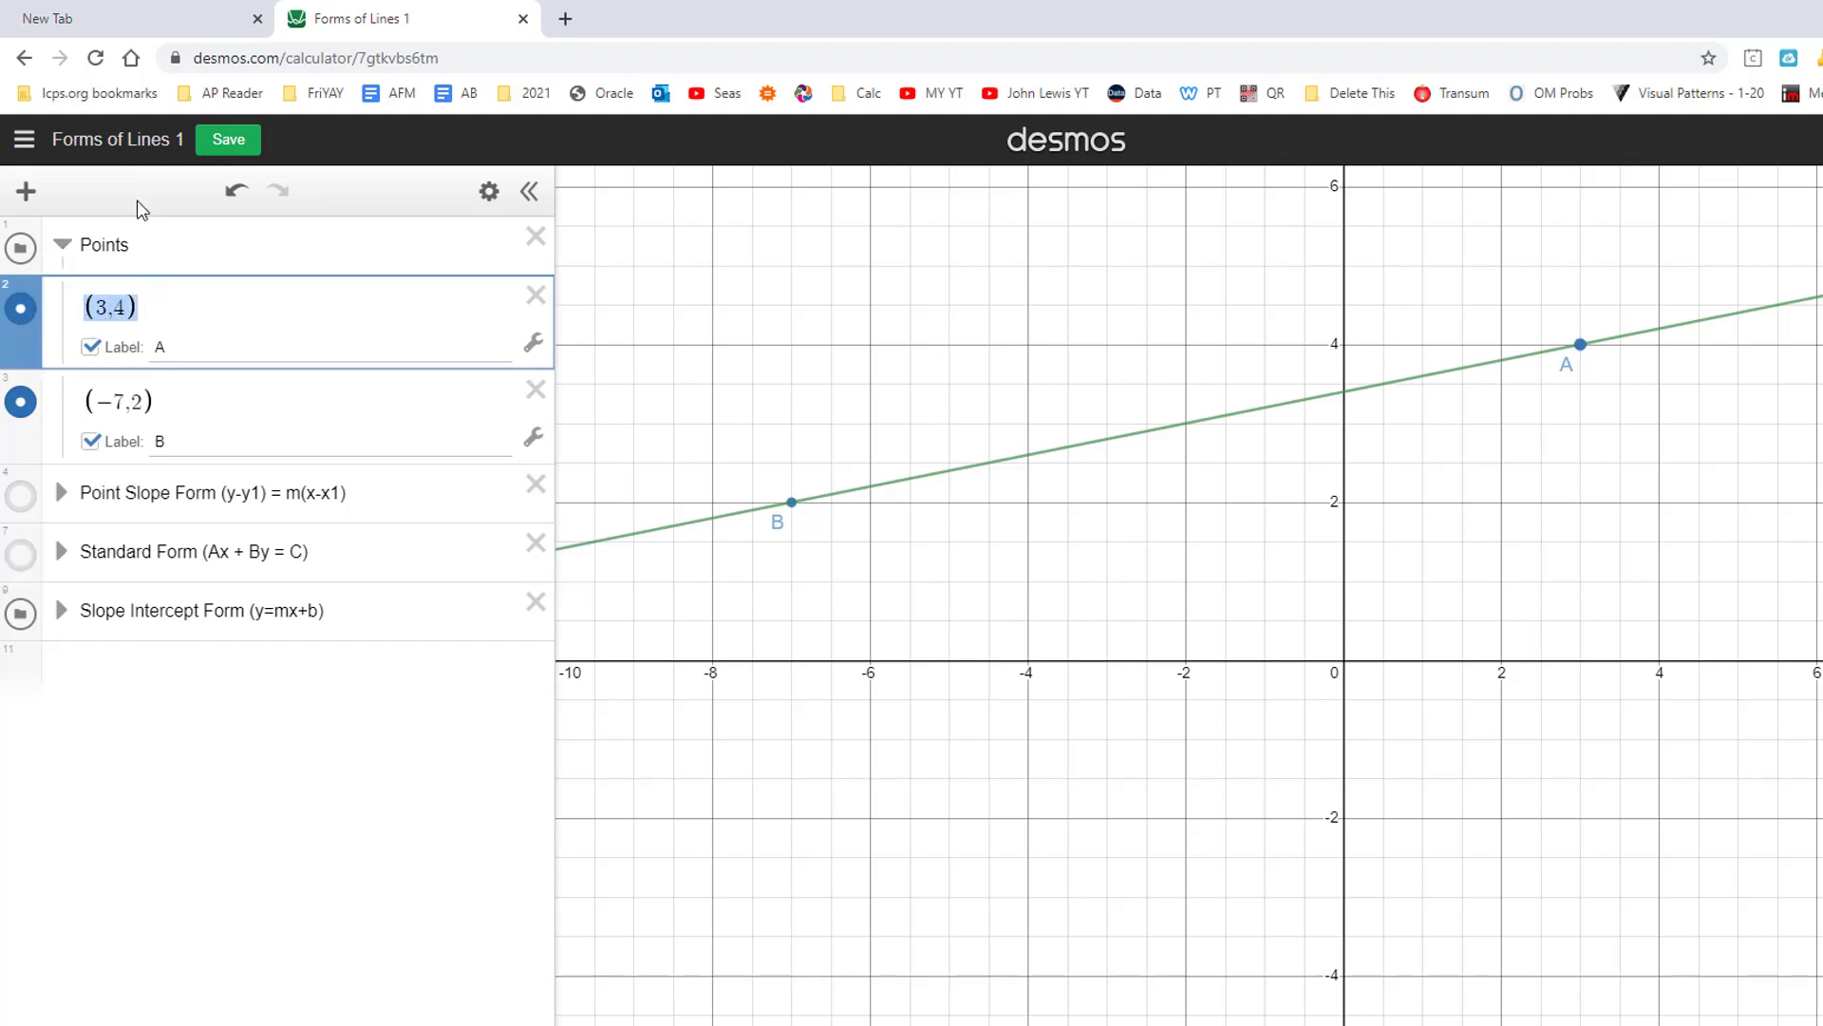